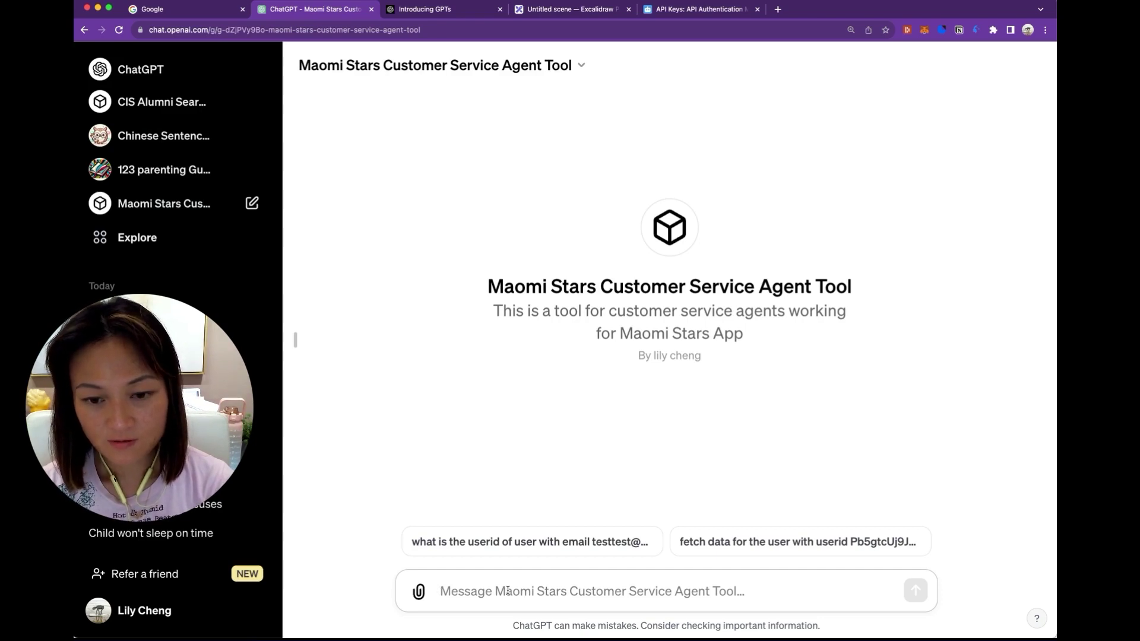
# Ask for the userid of the user with the test email, then whether they have a subscription and which tier.
pyautogui.write('what is the u')
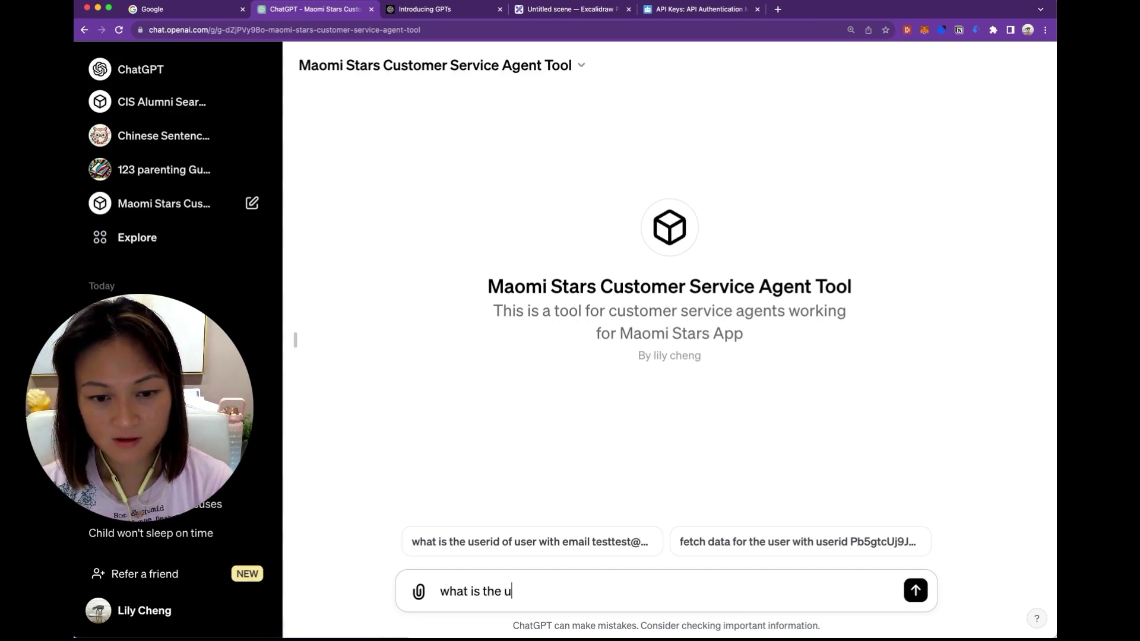
pyautogui.write('serid of user wit')
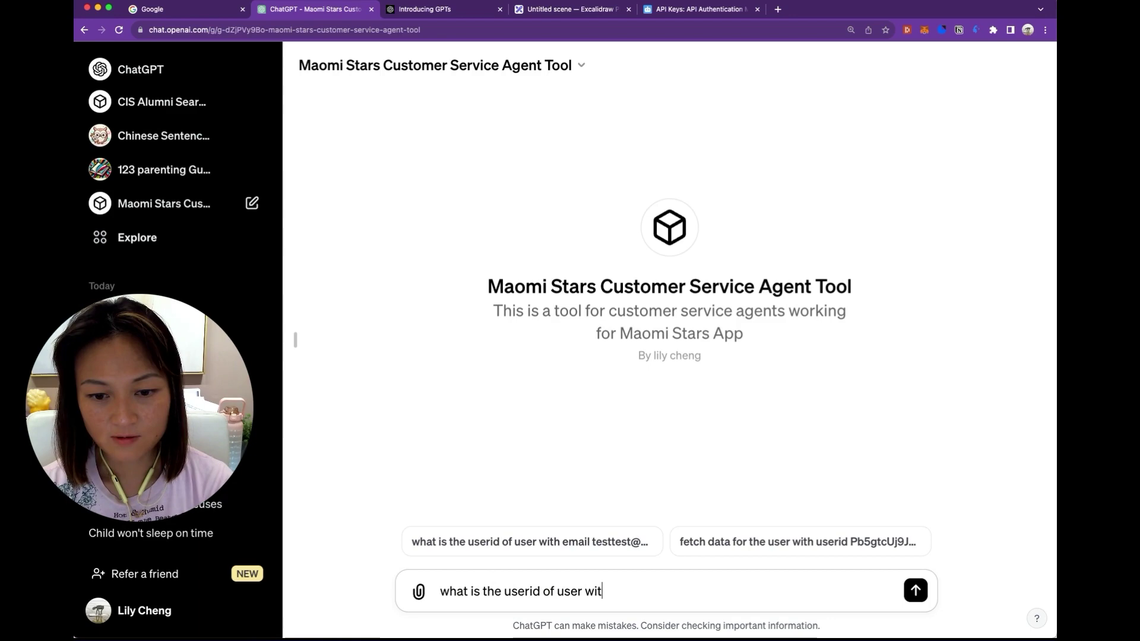
pyautogui.write('h email testtest@')
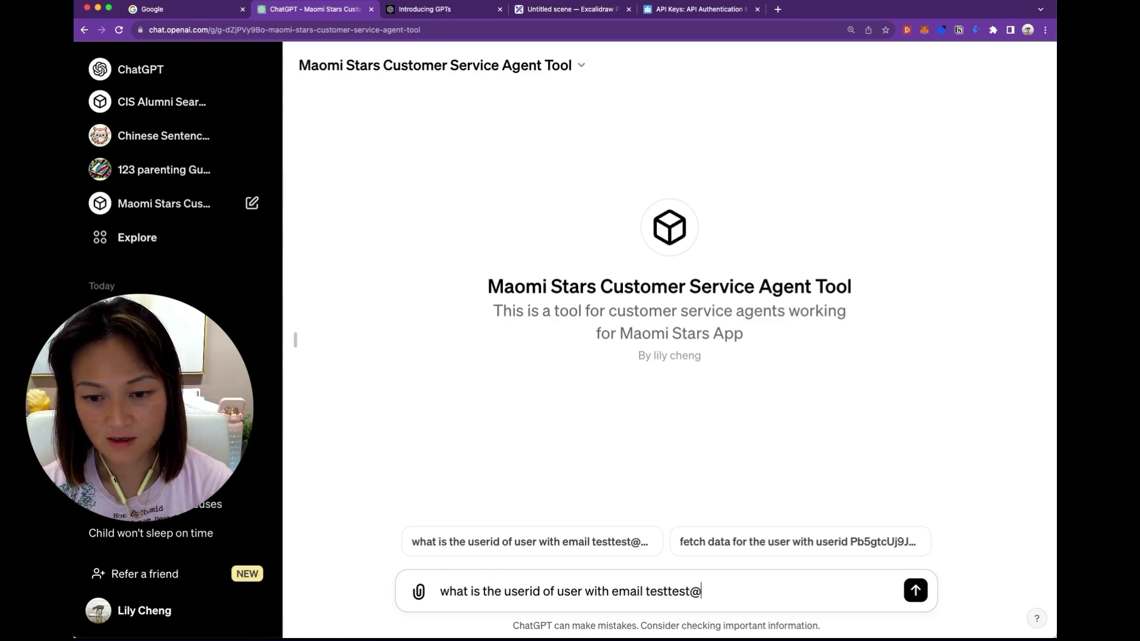
pyautogui.write('gmail.test')
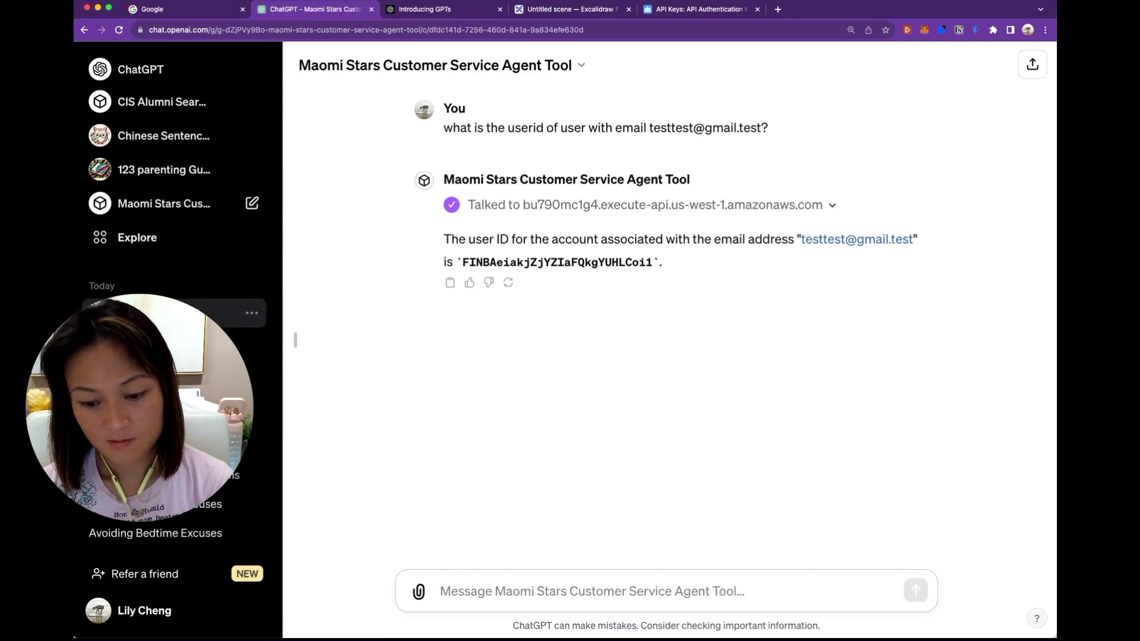
pyautogui.write('Does t')
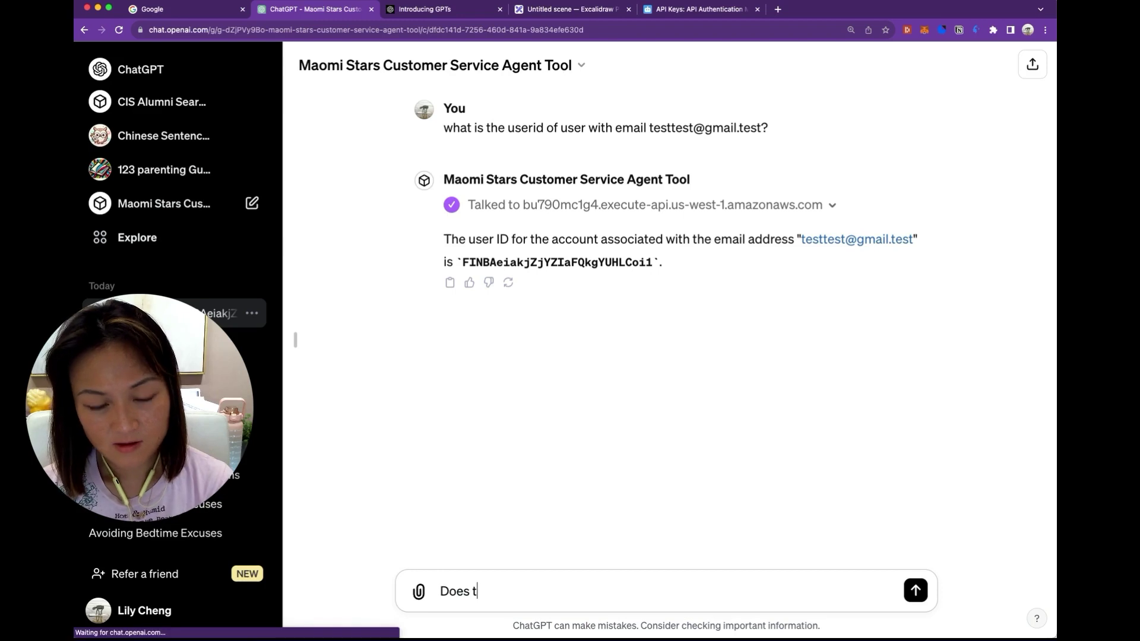
pyautogui.write('his user have a sub')
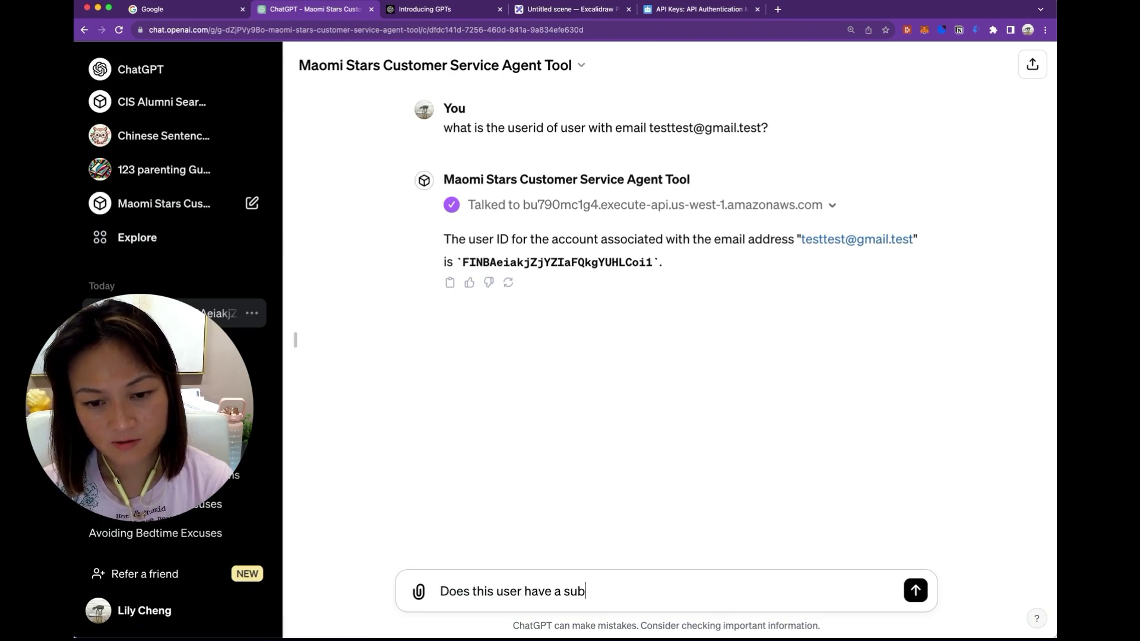
pyautogui.write('scriptiON')
pyautogui.press('BackSpace')
pyautogui.press('BackSpace')
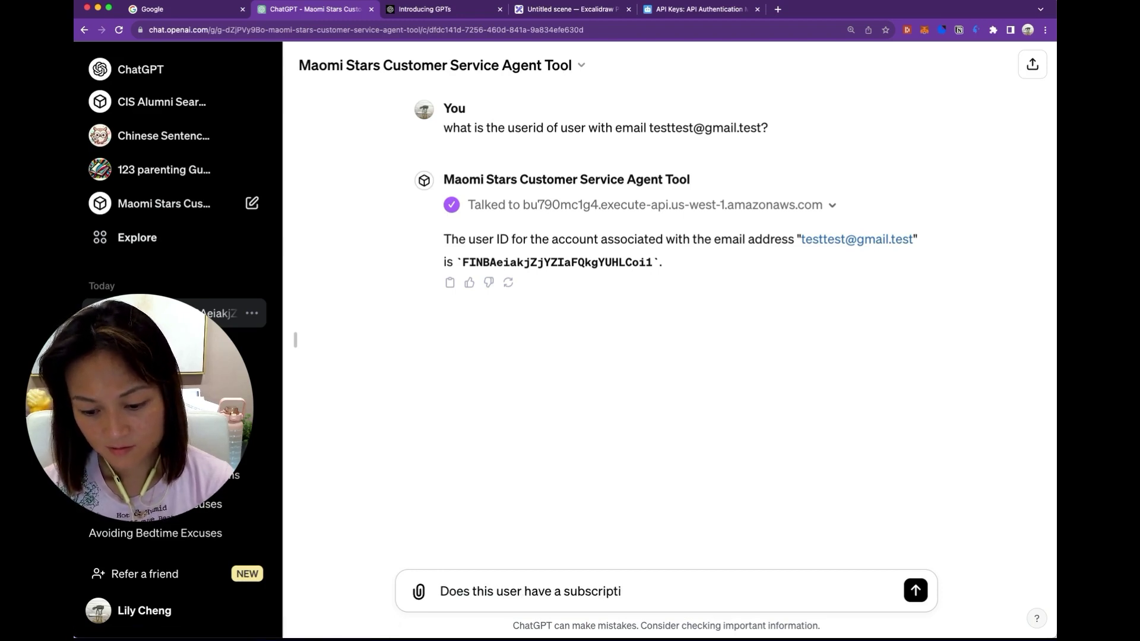
pyautogui.write('on?  ')
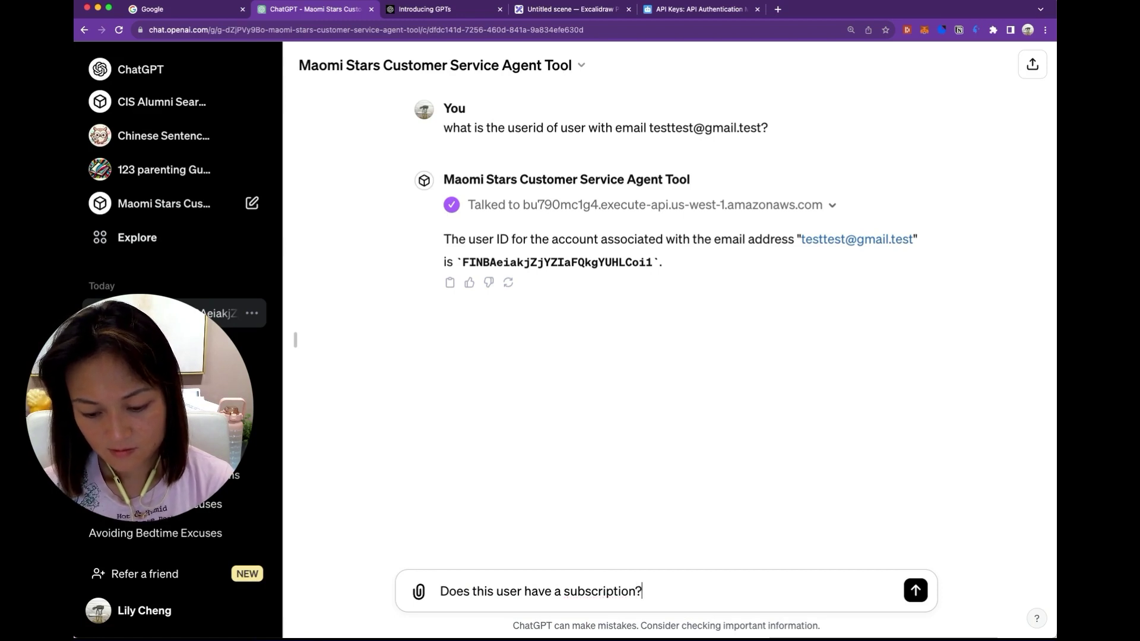
pyautogui.write('If so, ')
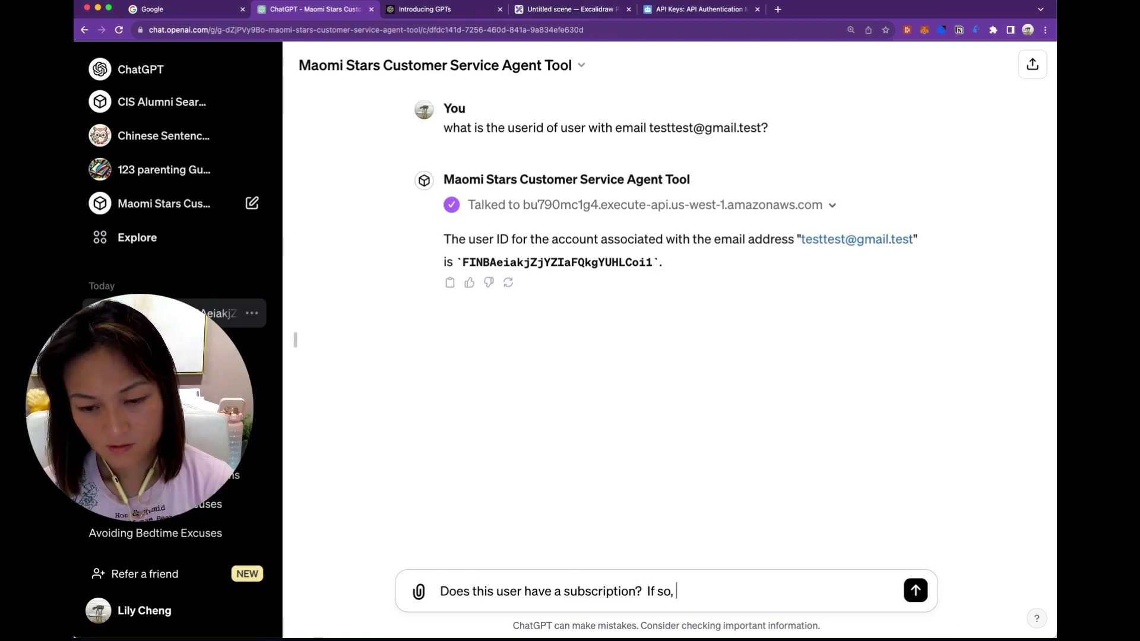
pyautogui.write('which tier?')
pyautogui.press('Return')
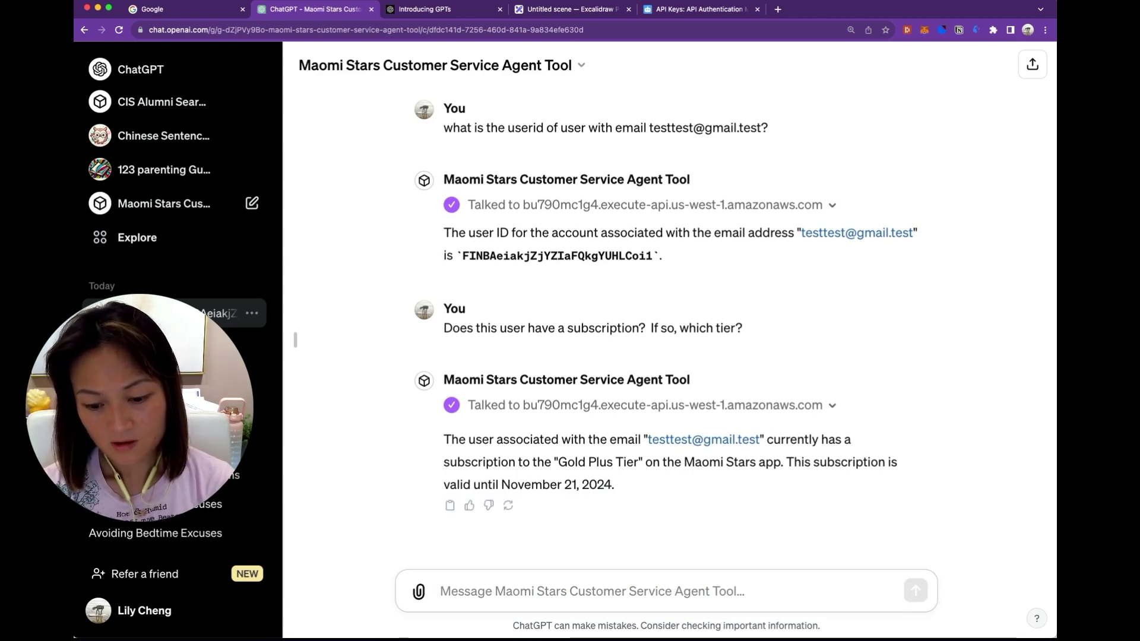
# Ask how many player profiles belong to this user, their nicknames, and what devices they use.
pyautogui.write('How many pr')
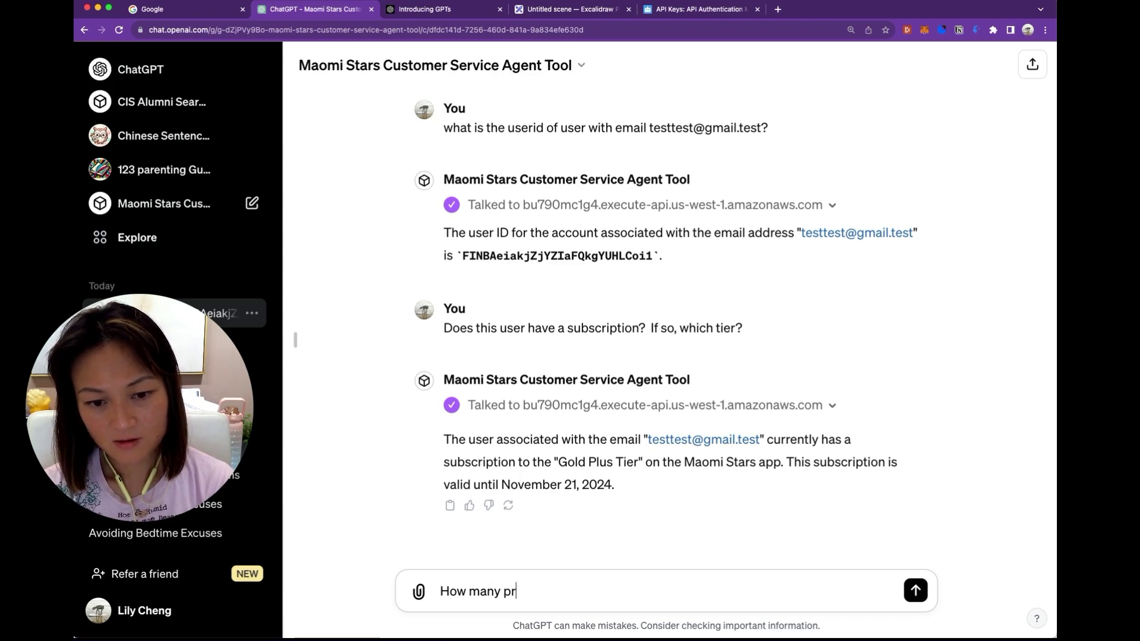
pyautogui.press('BackSpace')
pyautogui.write('layer profiles are ')
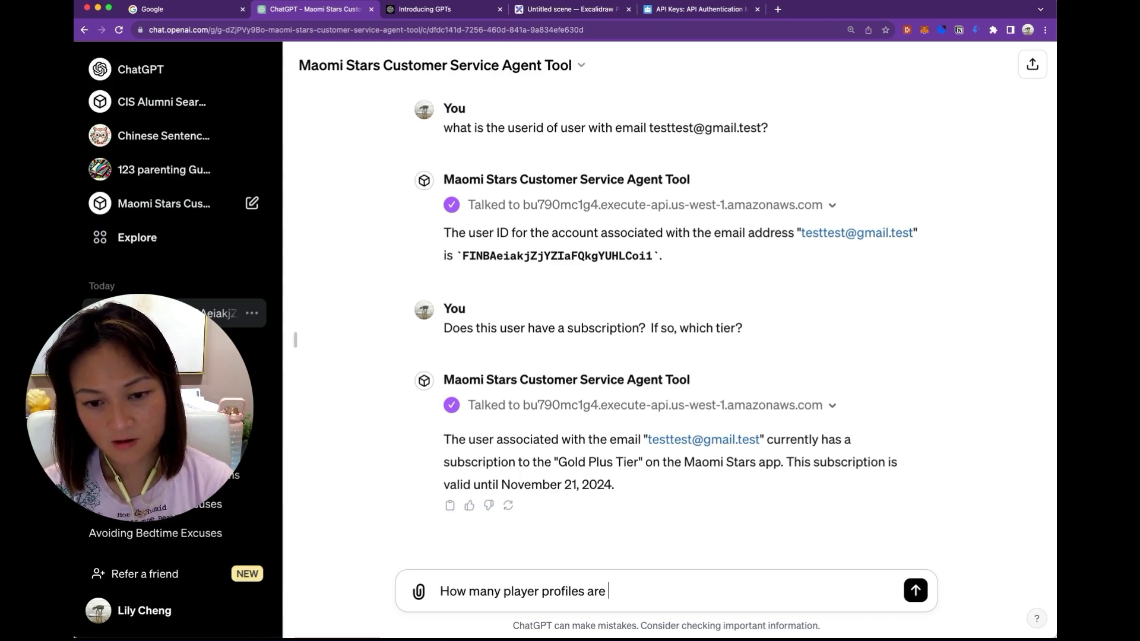
pyautogui.write('associated with ')
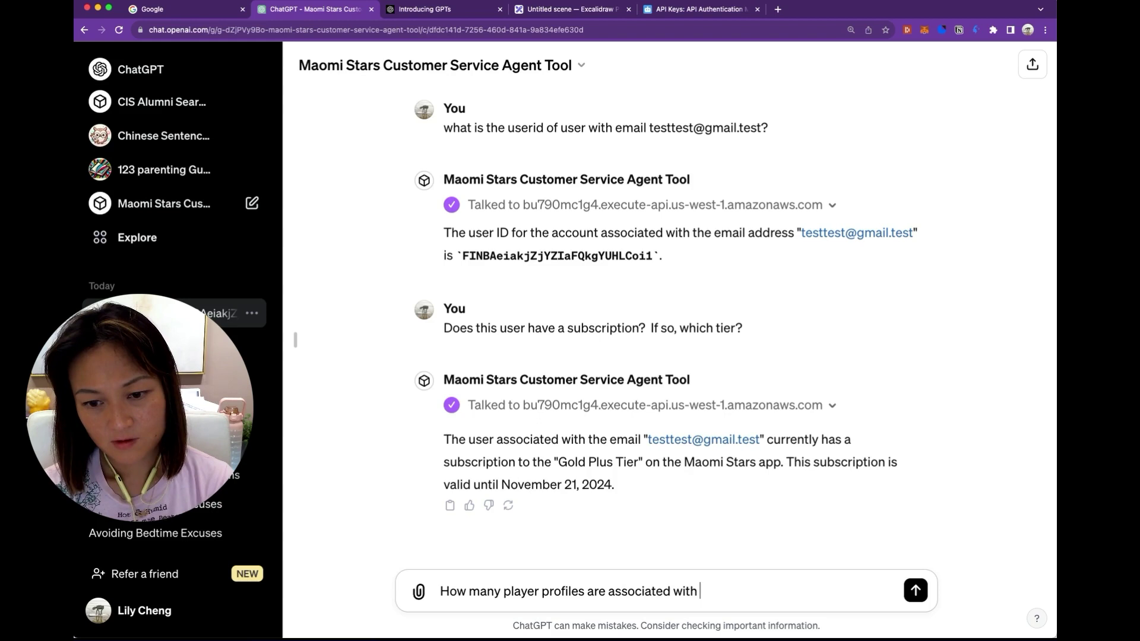
pyautogui.write('this user?')
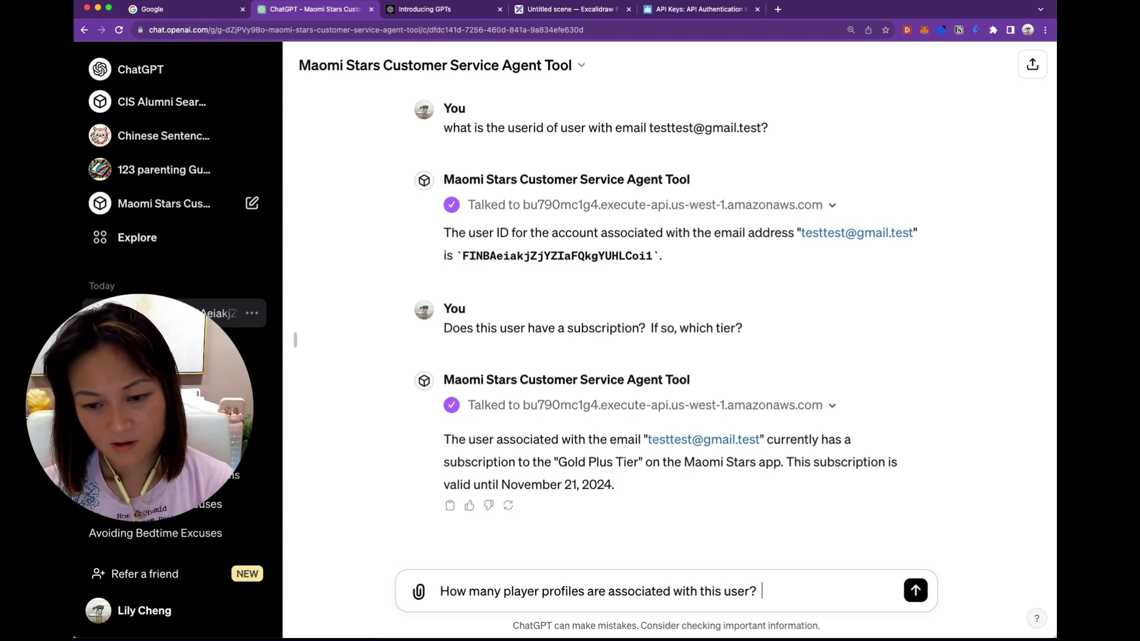
pyautogui.write('  What')
pyautogui.press('BackSpace')
pyautogui.press('BackSpace')
pyautogui.press('BackSpace')
pyautogui.write('ha')
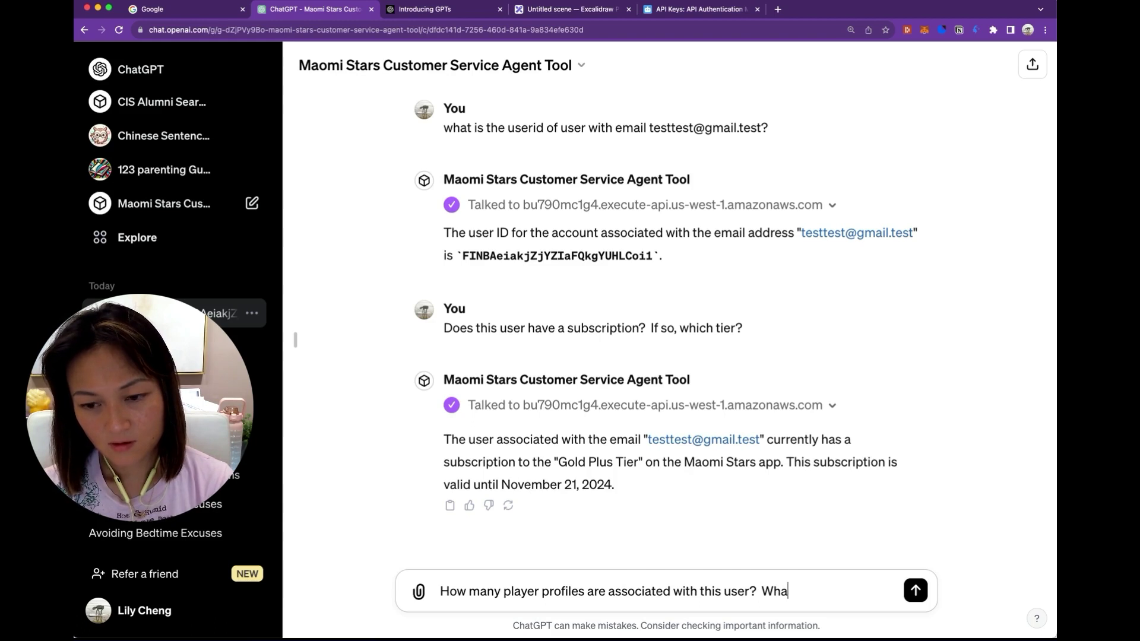
pyautogui.write('t are their nicknames?')
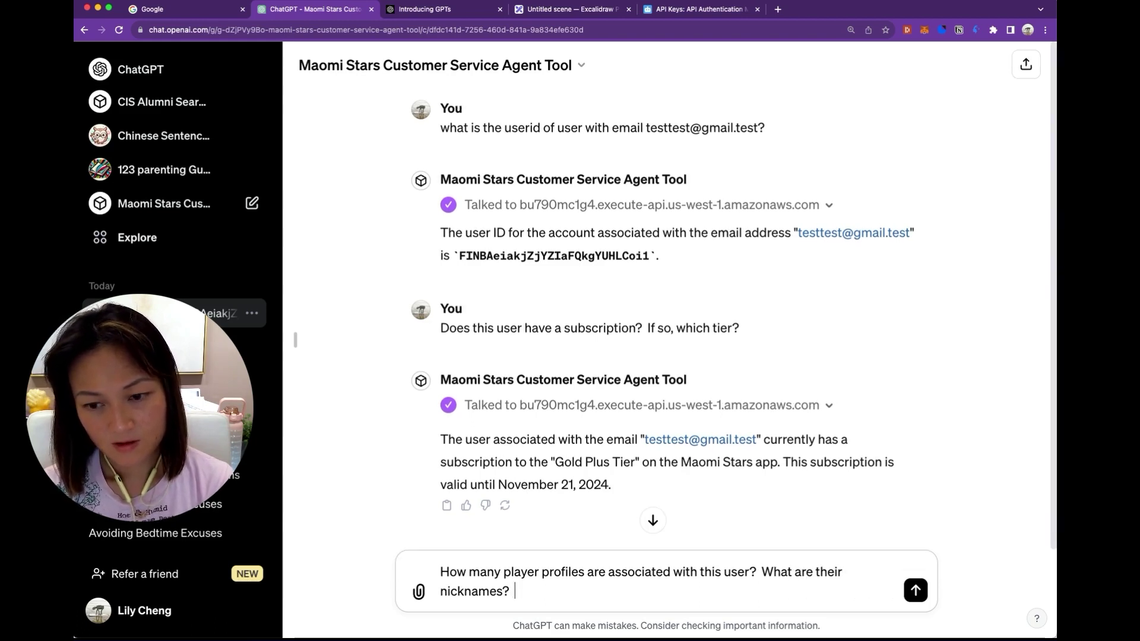
pyautogui.write(' What devices are ')
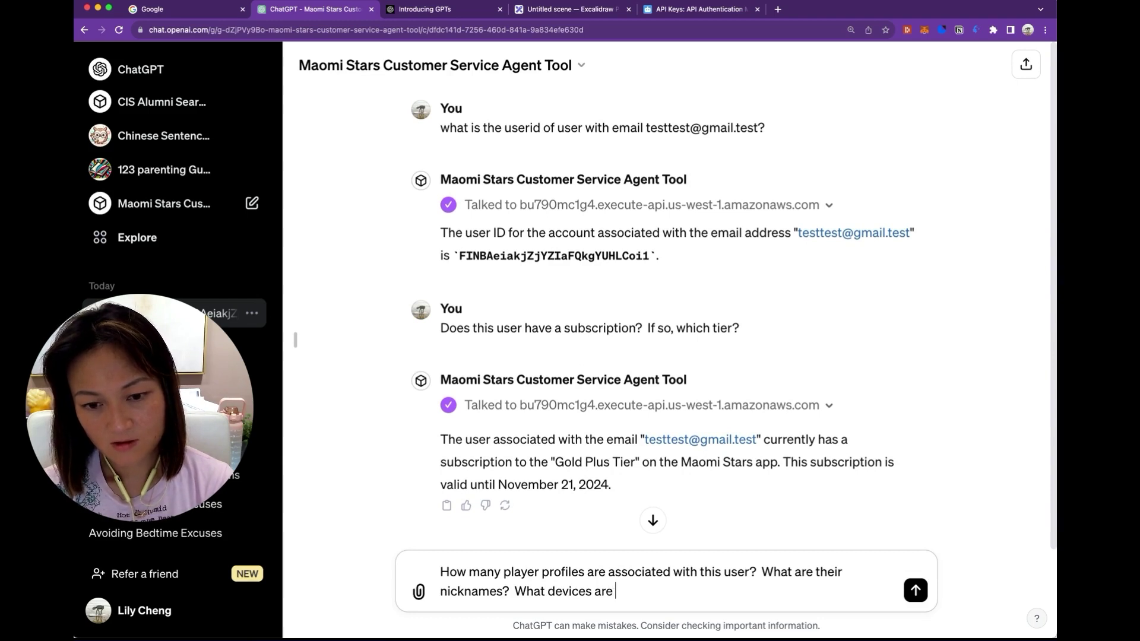
pyautogui.write('they using to acce')
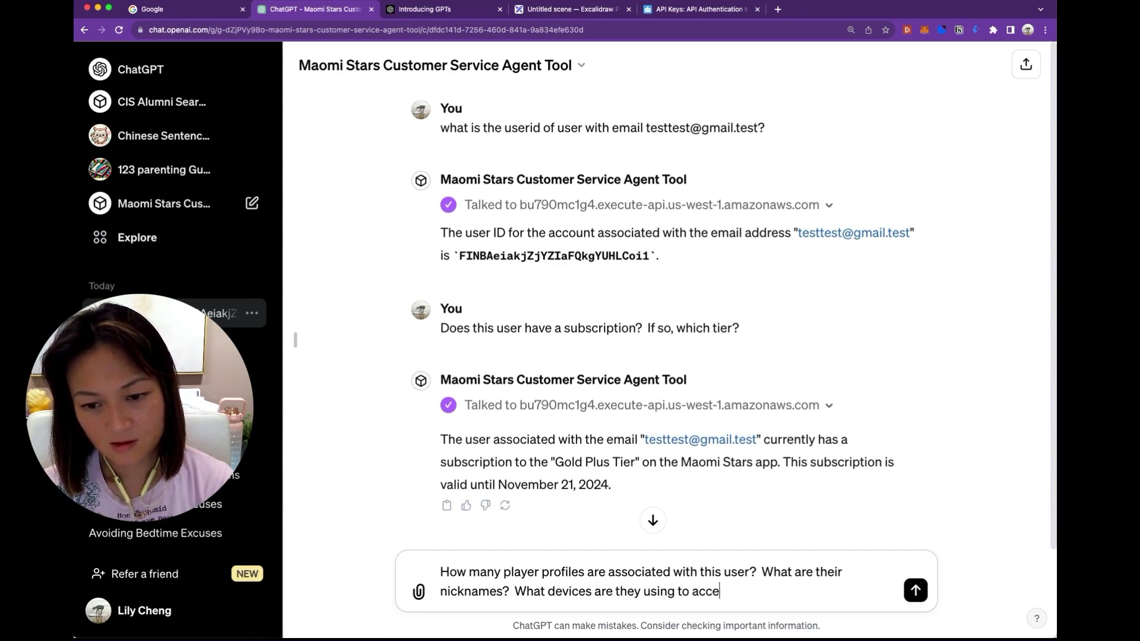
pyautogui.write('ss the app?')
pyautogui.press('Return')
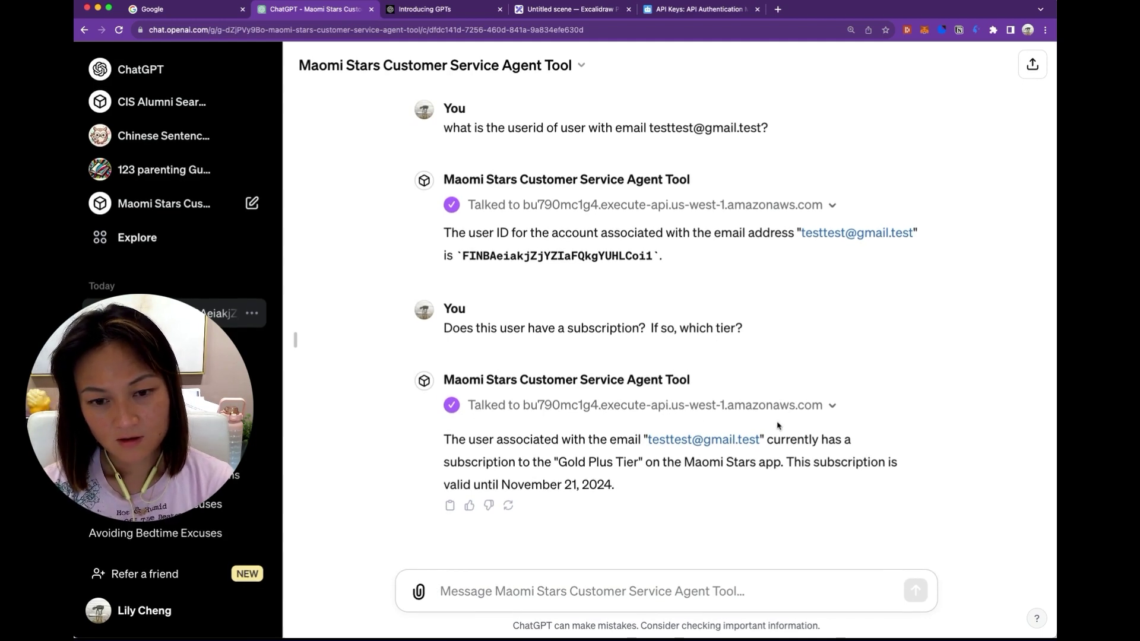
# Paste the player profiles question back into the message box and resend it after it failed.
pyautogui.click(689, 590)
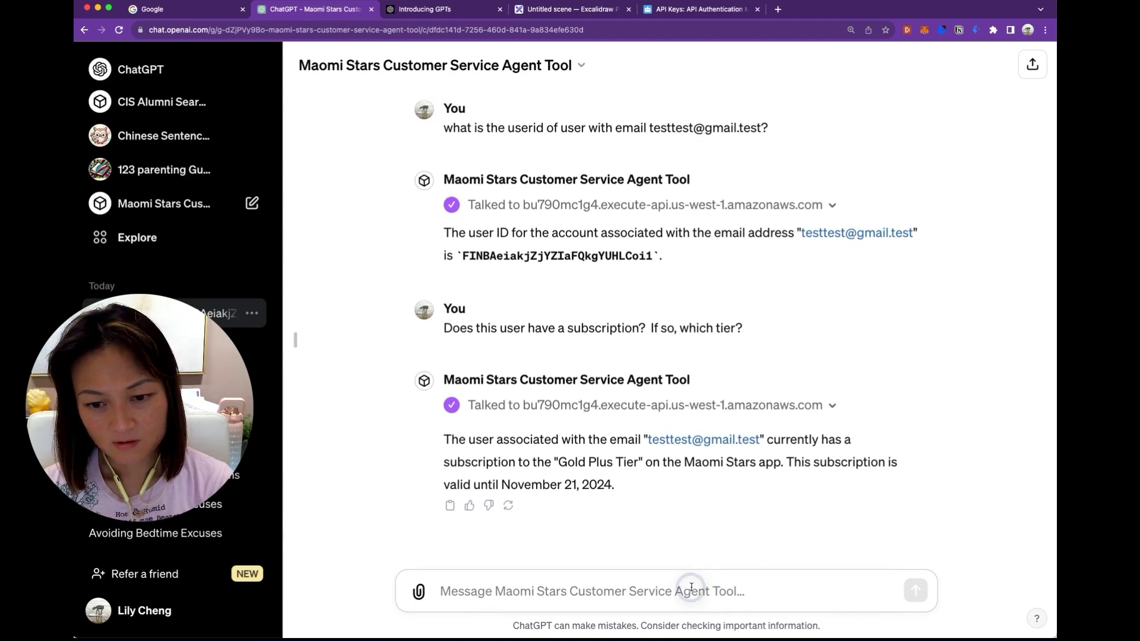
pyautogui.click(702, 594)
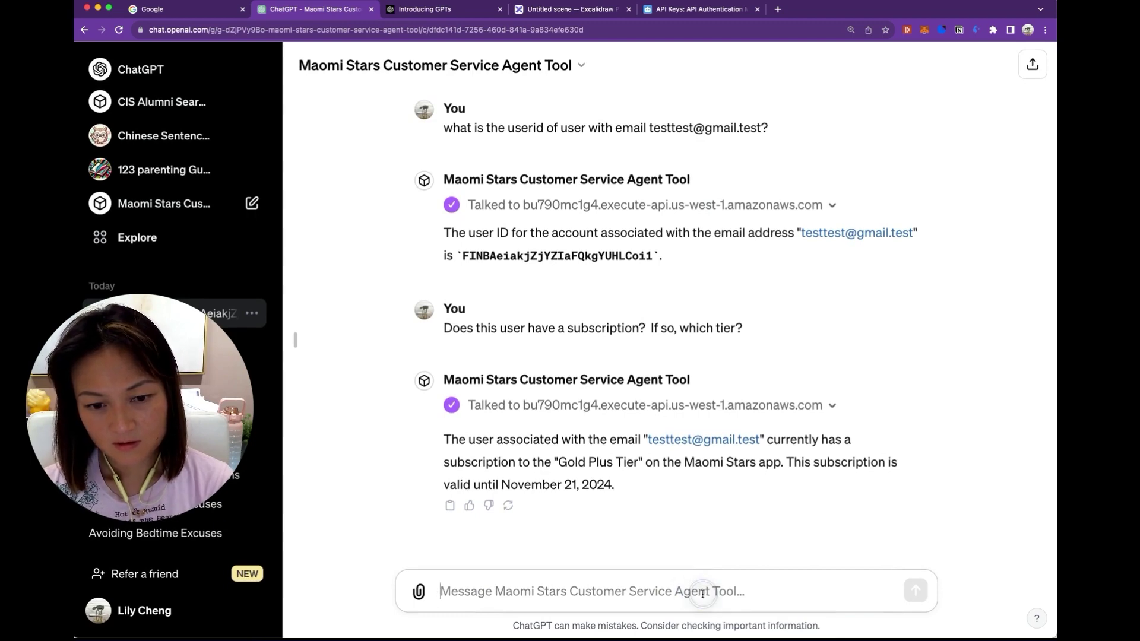
pyautogui.click(440, 592)
pyautogui.write('d')
pyautogui.press('BackSpace')
pyautogui.write('How many player profiles are associated with this user?  What are their nicknames?  What devices are they using to access the app?')
pyautogui.press('Return')
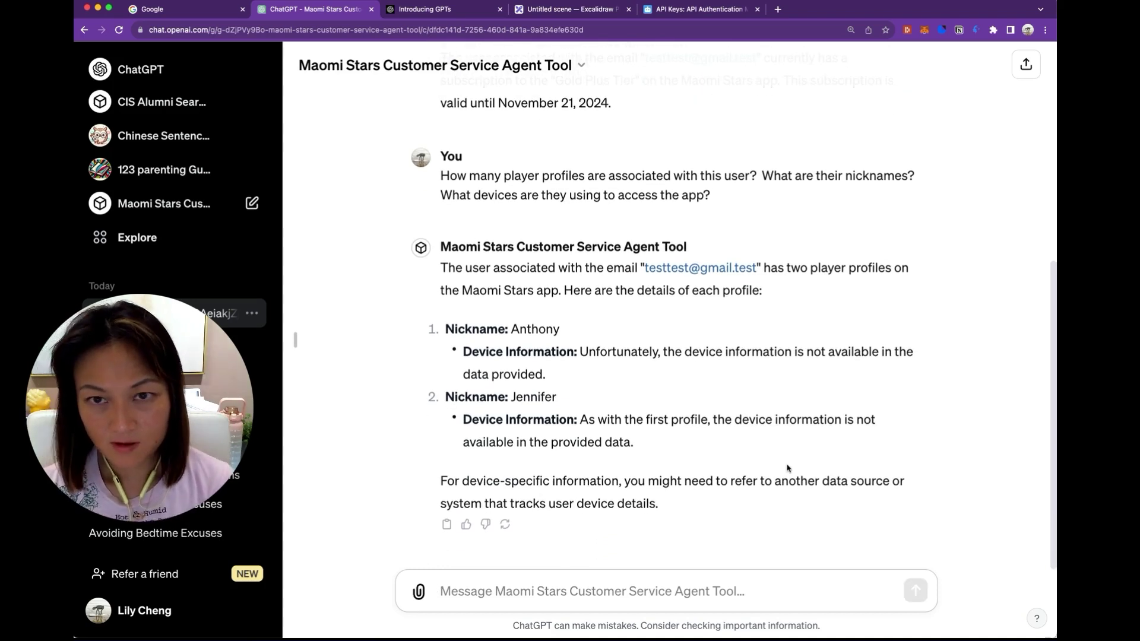
pyautogui.click(512, 10)
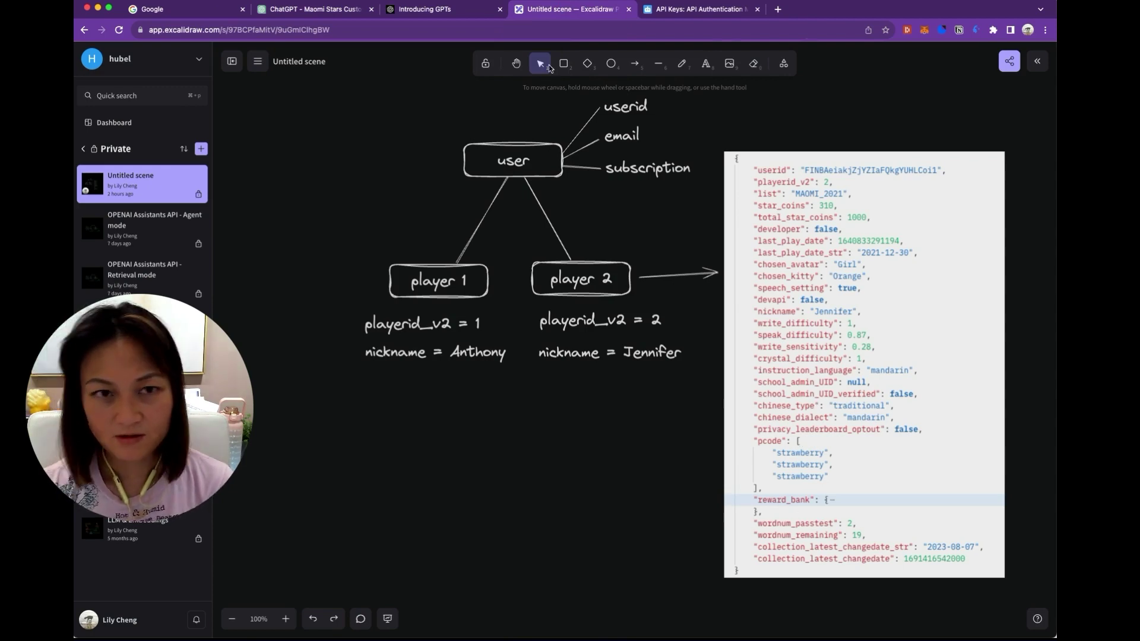
# Back in the agent tool chat, ask 'When was the last time each player played the game?'.
pyautogui.click(295, 10)
pyautogui.write('Wh')
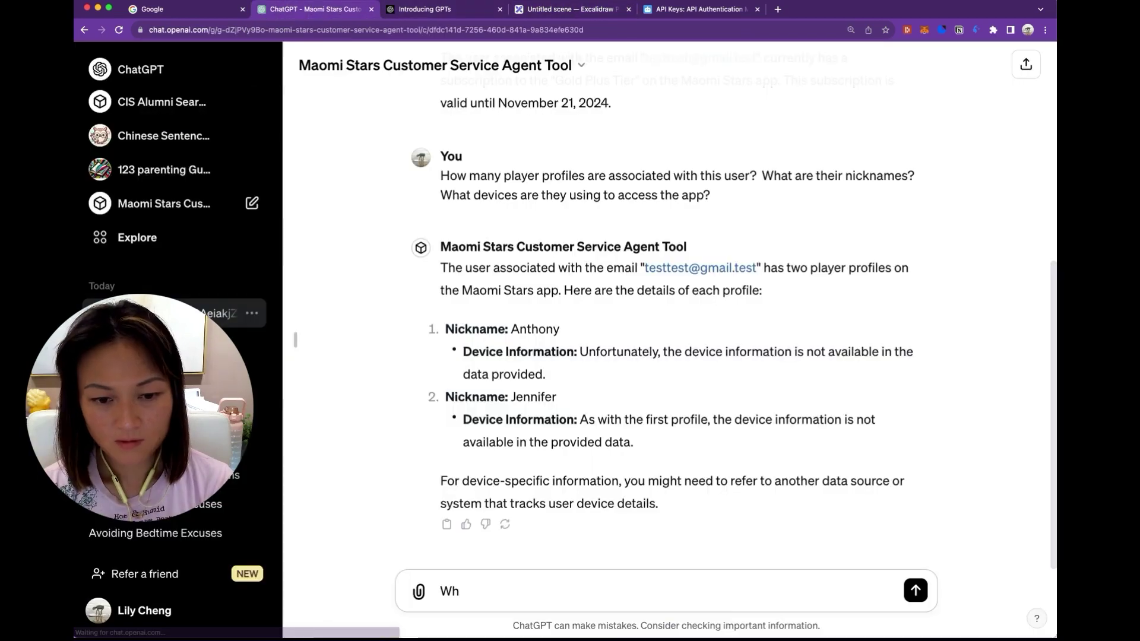
pyautogui.write('en was the la')
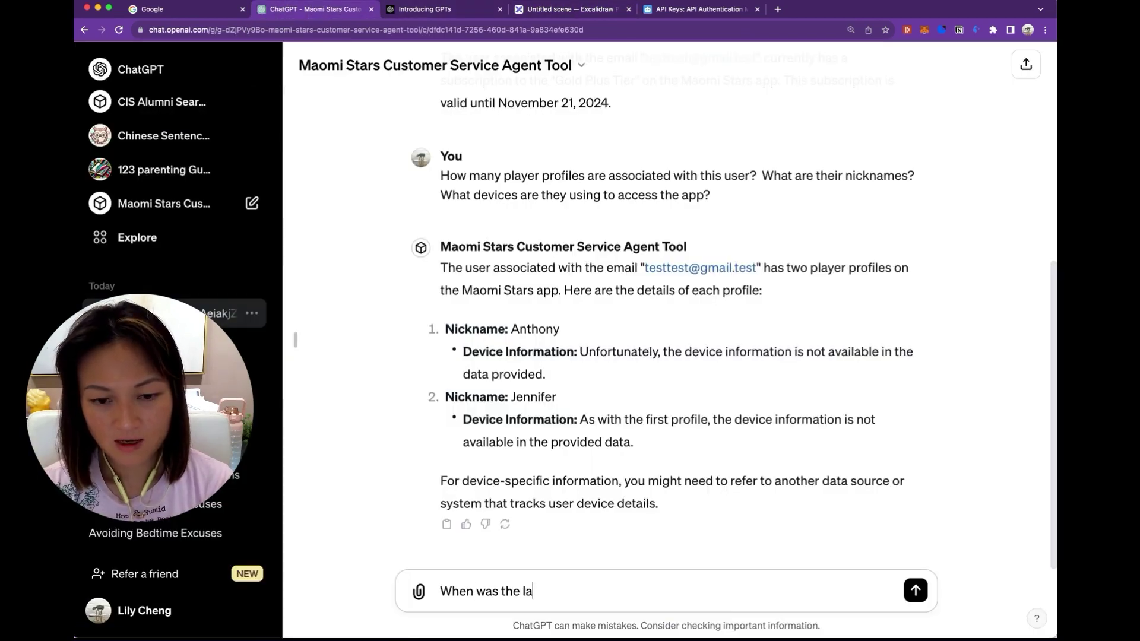
pyautogui.write('st time each player ')
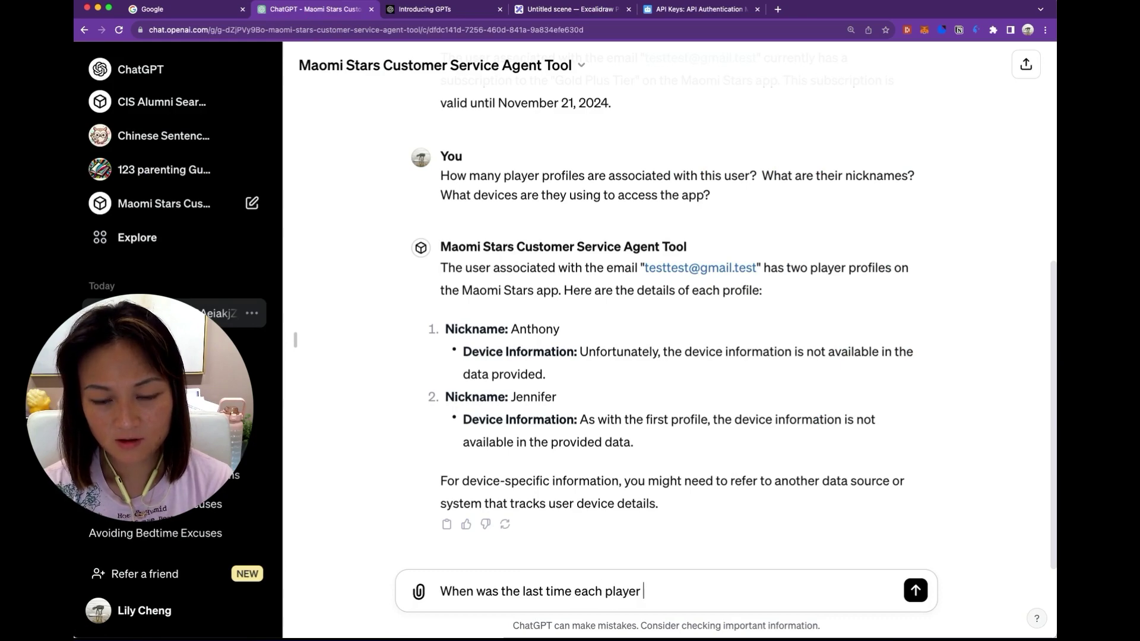
pyautogui.write('played the game?')
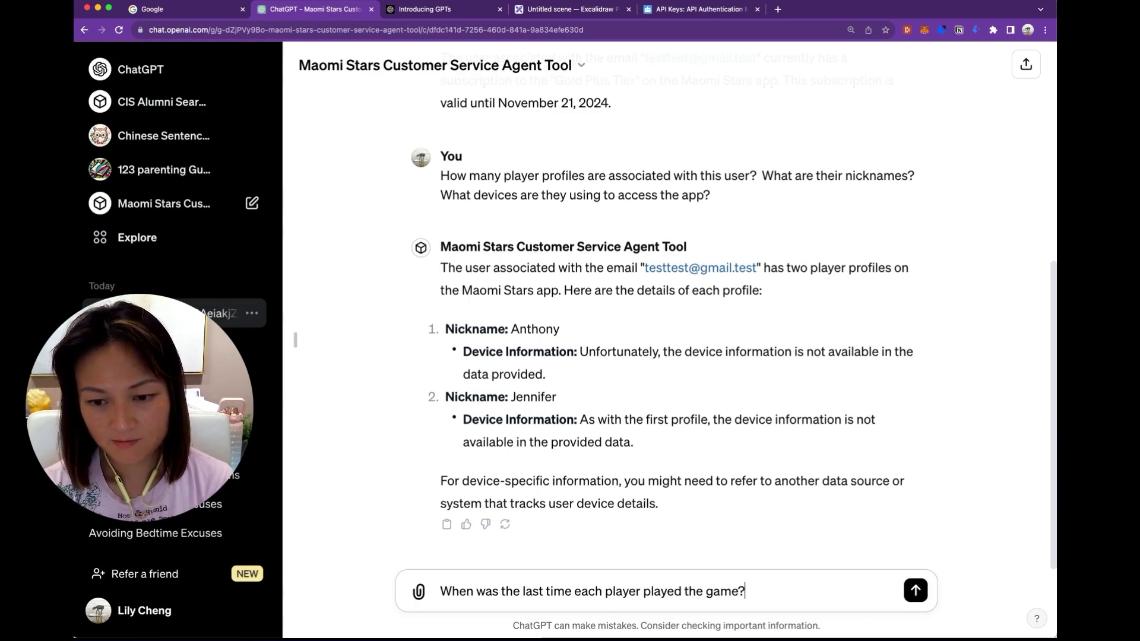
pyautogui.press('Return')
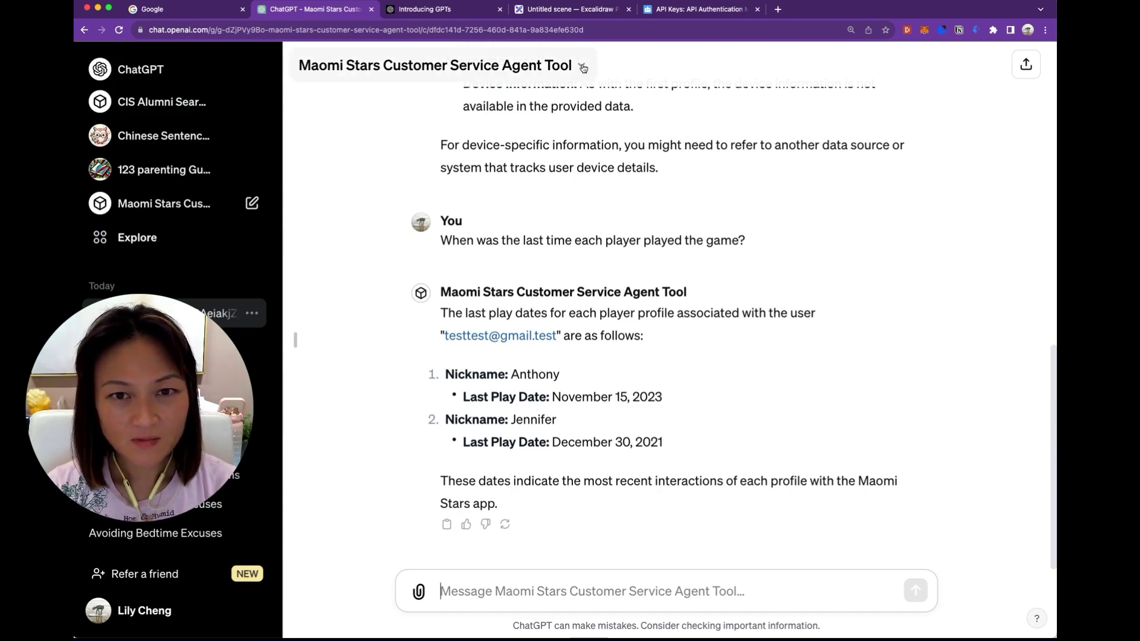
# Open the custom GPT's configuration and bring up the amazonaws action's schema for editing.
pyautogui.click(583, 68)
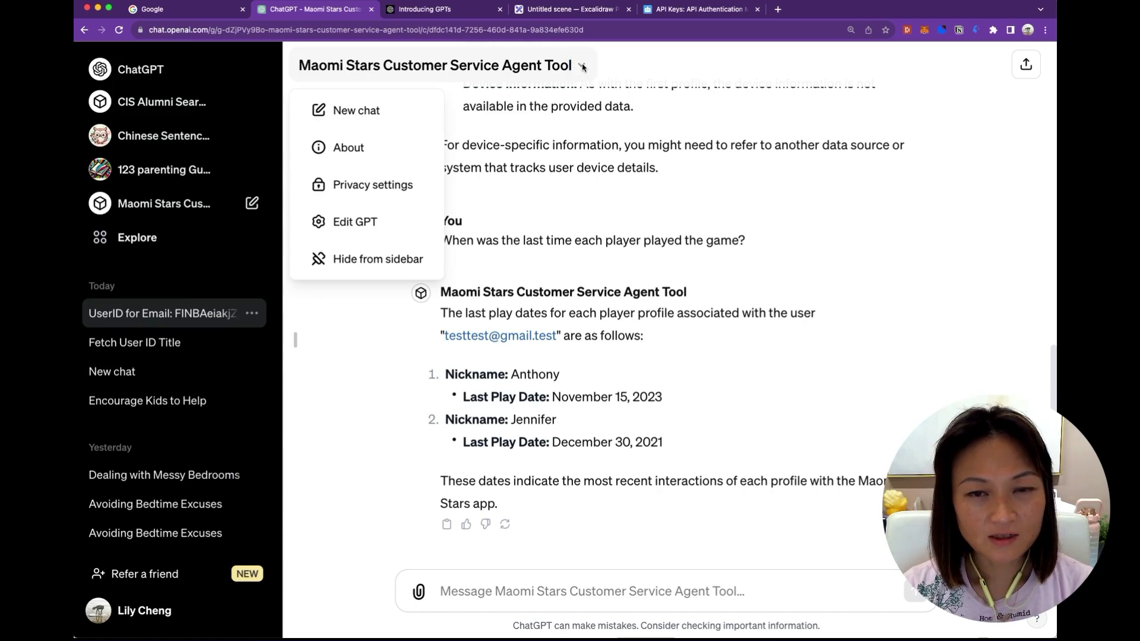
pyautogui.click(377, 224)
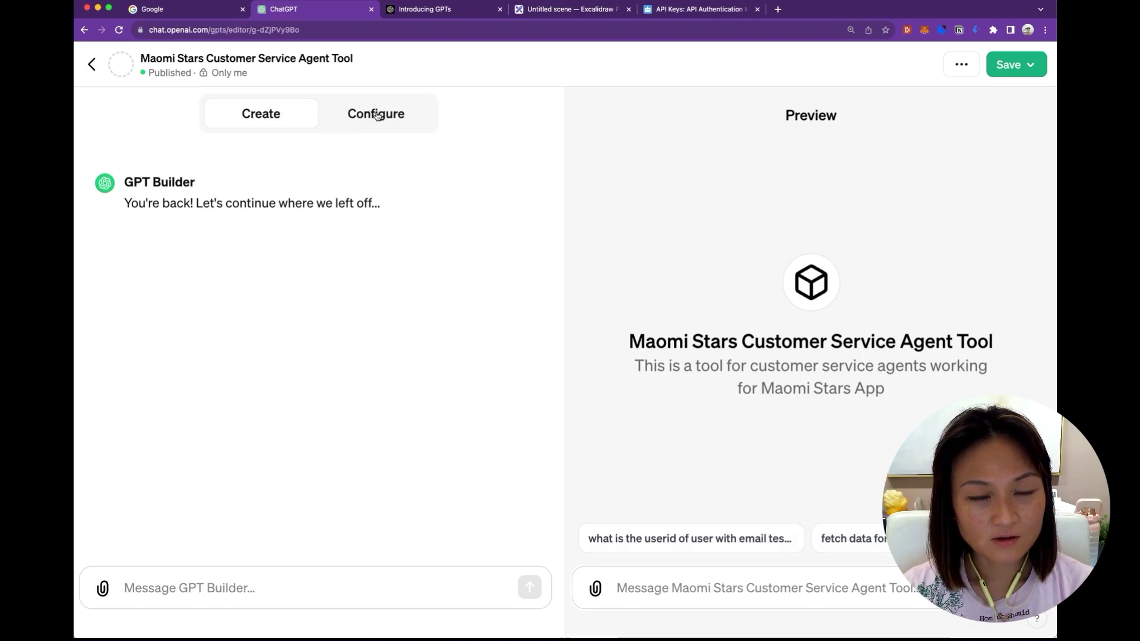
pyautogui.click(377, 115)
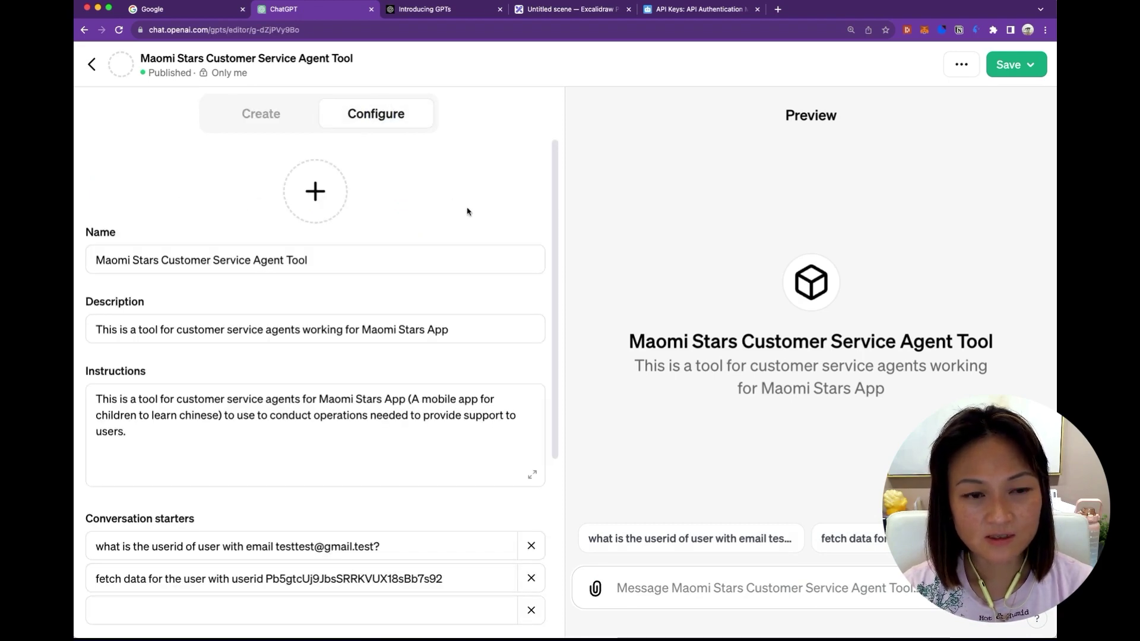
pyautogui.scroll(-1, 466, 210)
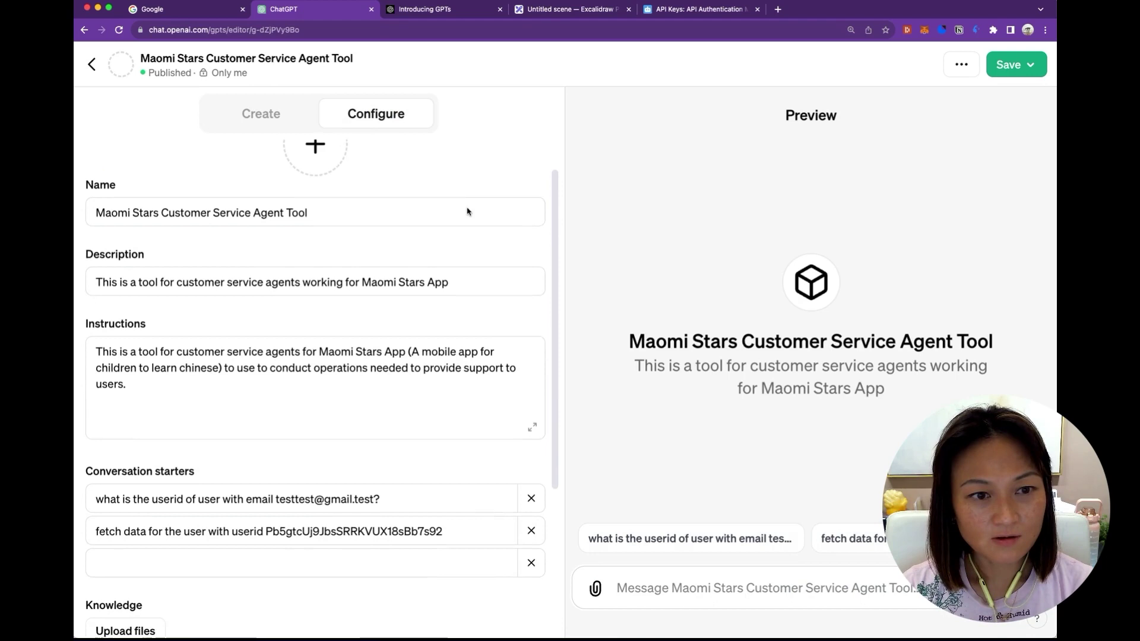
pyautogui.scroll(-1, 467, 211)
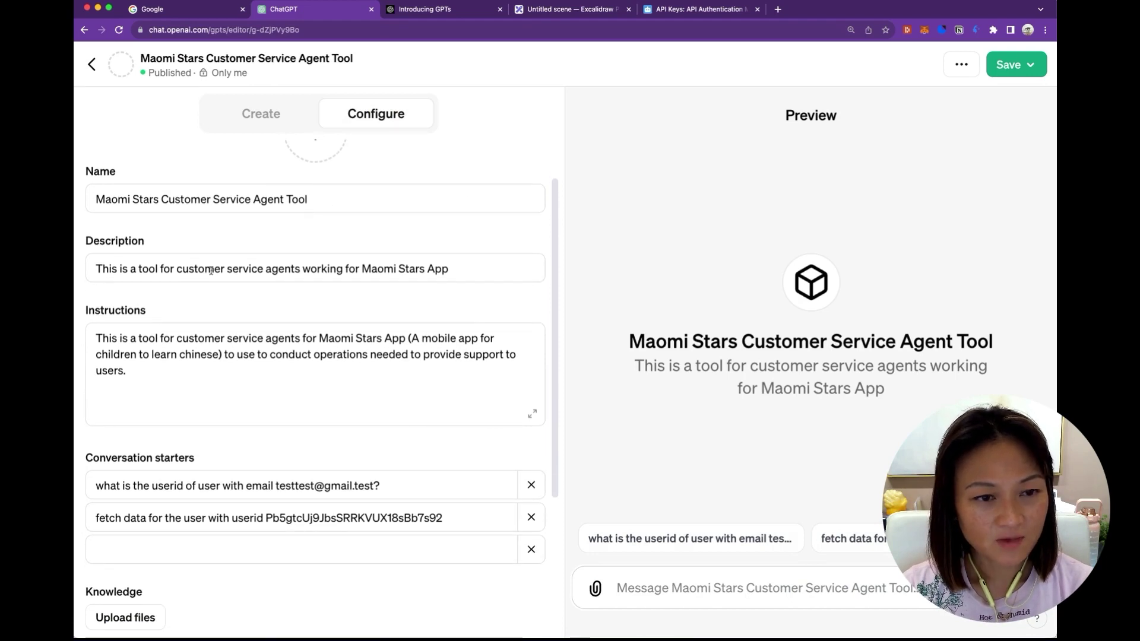
pyautogui.scroll(-2, 179, 285)
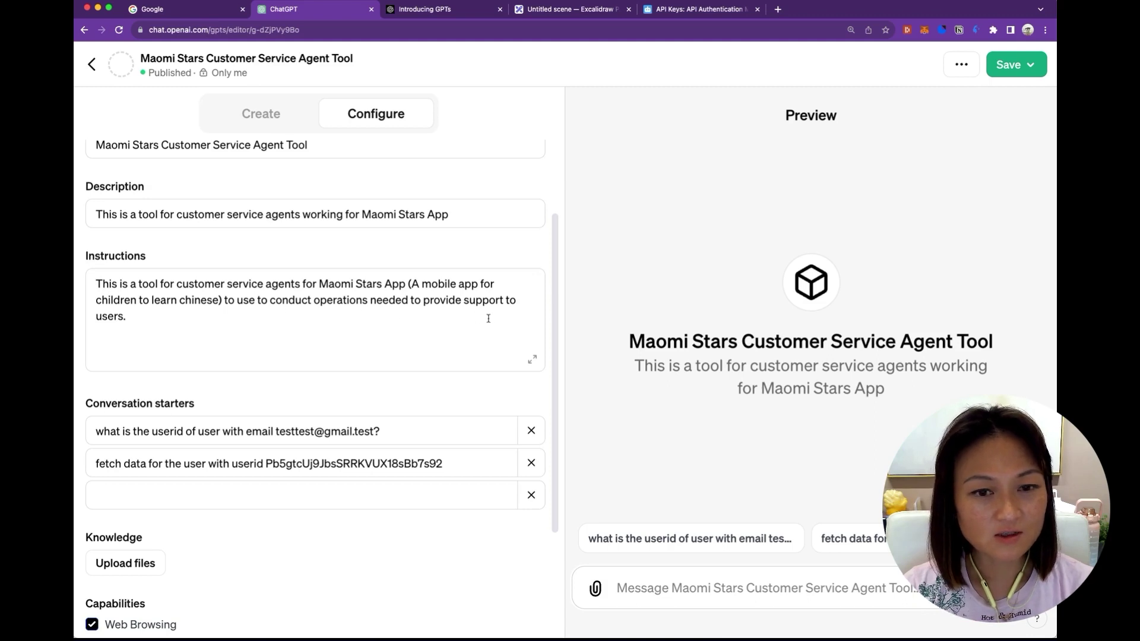
pyautogui.scroll(-5, 487, 319)
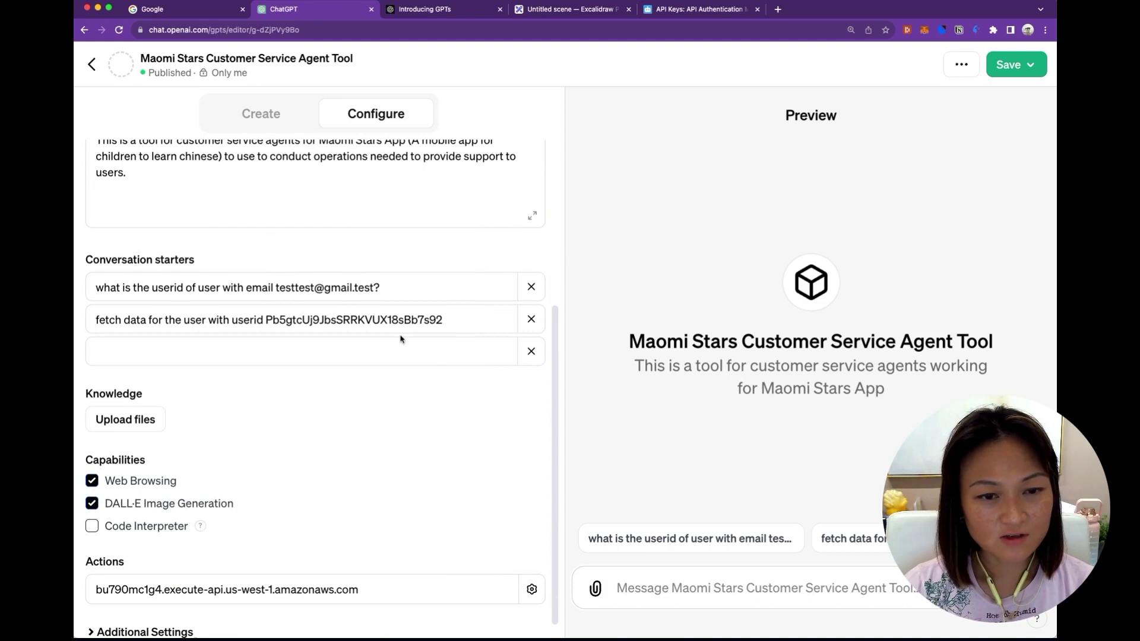
pyautogui.scroll(-1, 377, 387)
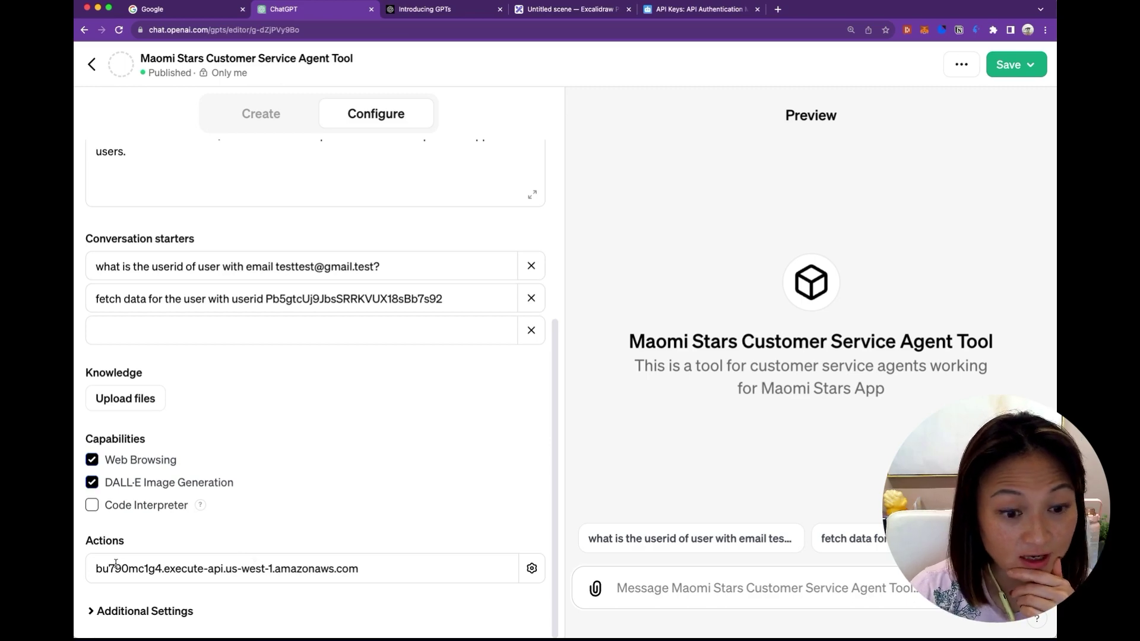
pyautogui.click(531, 569)
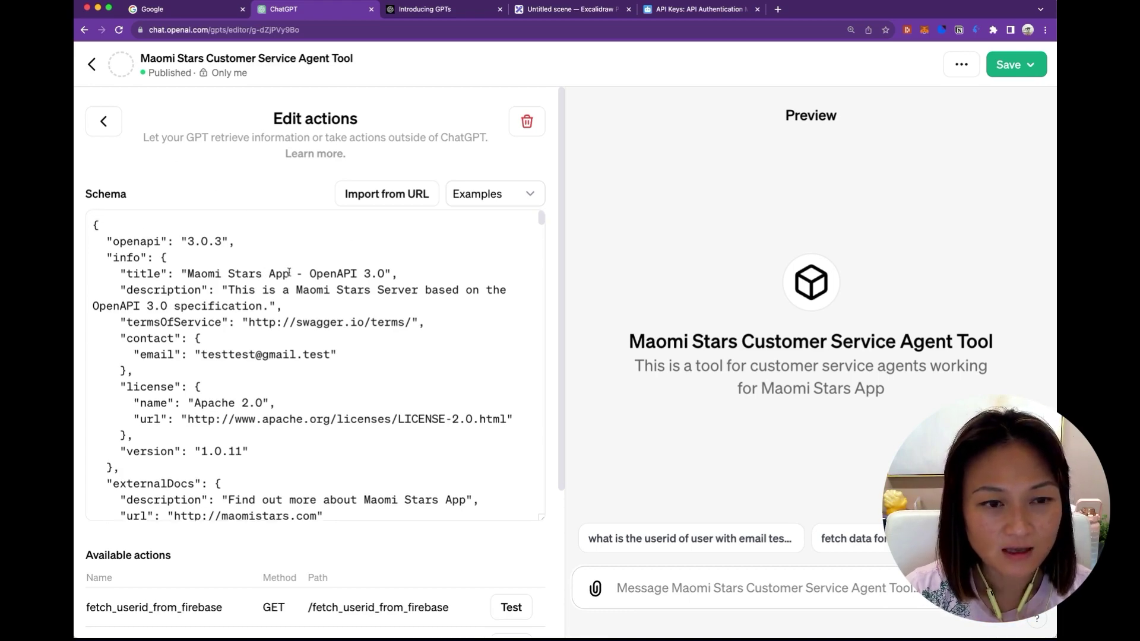
pyautogui.click(102, 237)
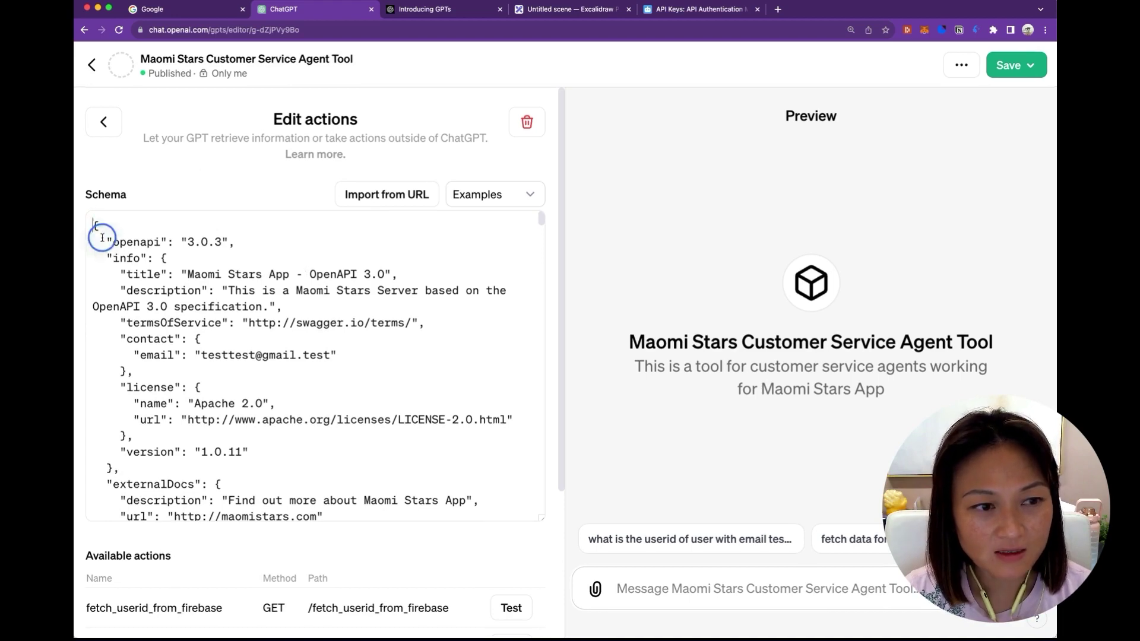
pyautogui.moveTo(102, 237); pyautogui.dragTo(130, 271)
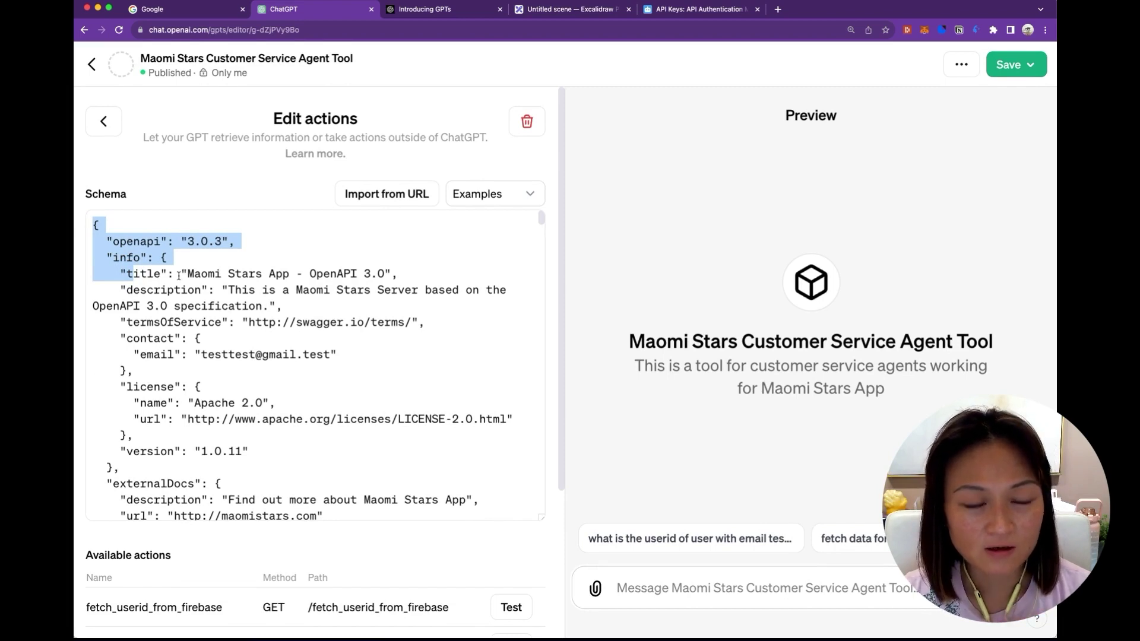
pyautogui.click(208, 267)
pyautogui.doubleClick(136, 241)
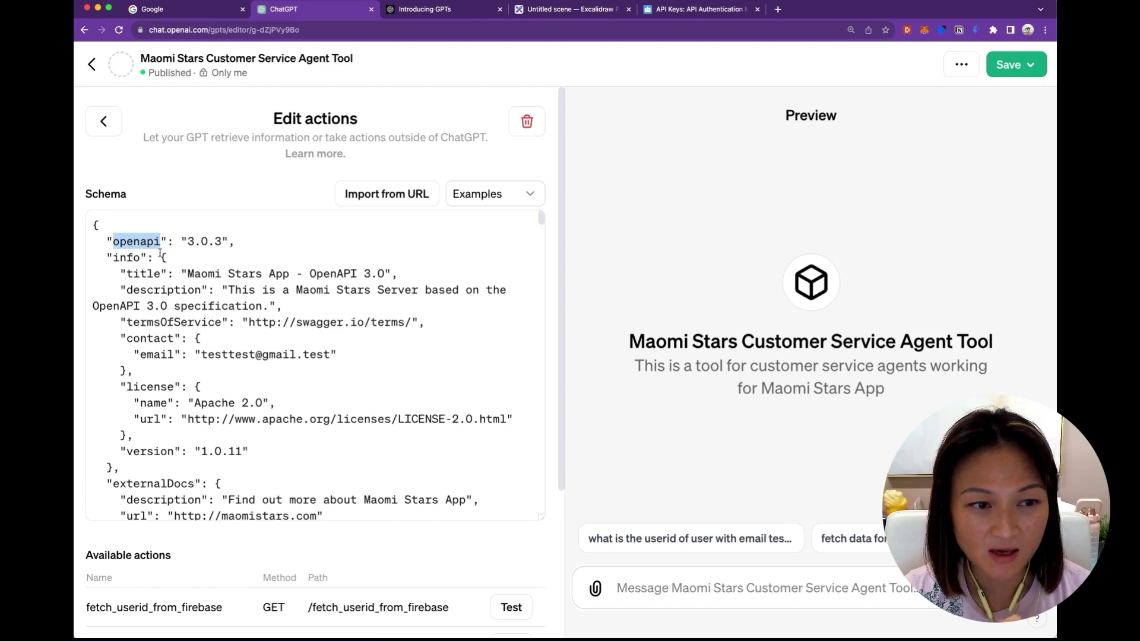
pyautogui.click(140, 241)
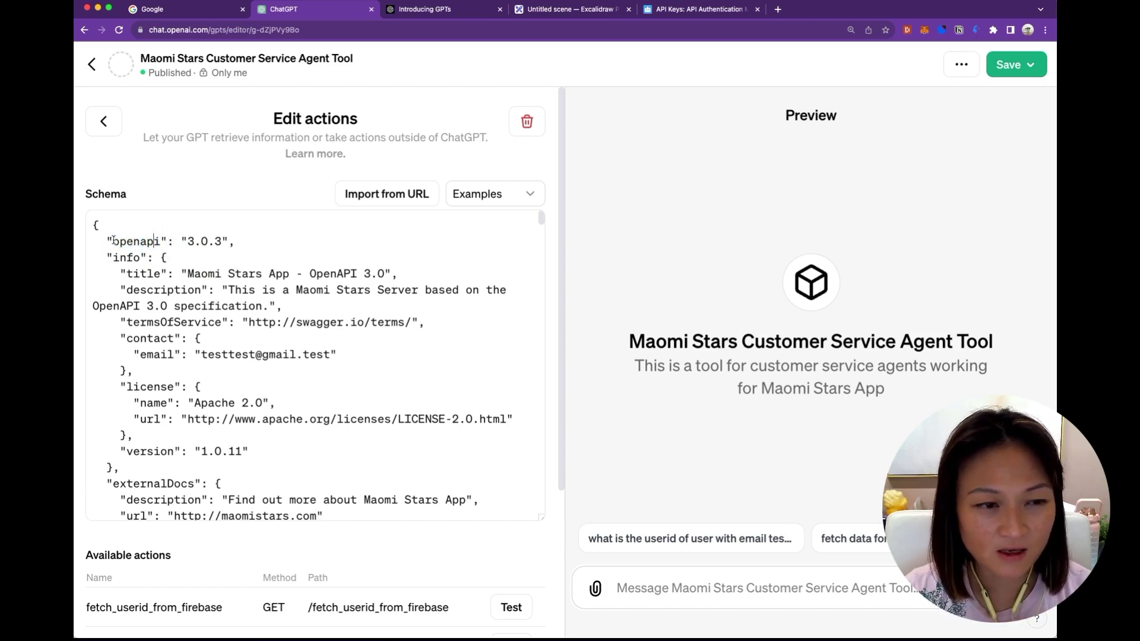
pyautogui.doubleClick(159, 241)
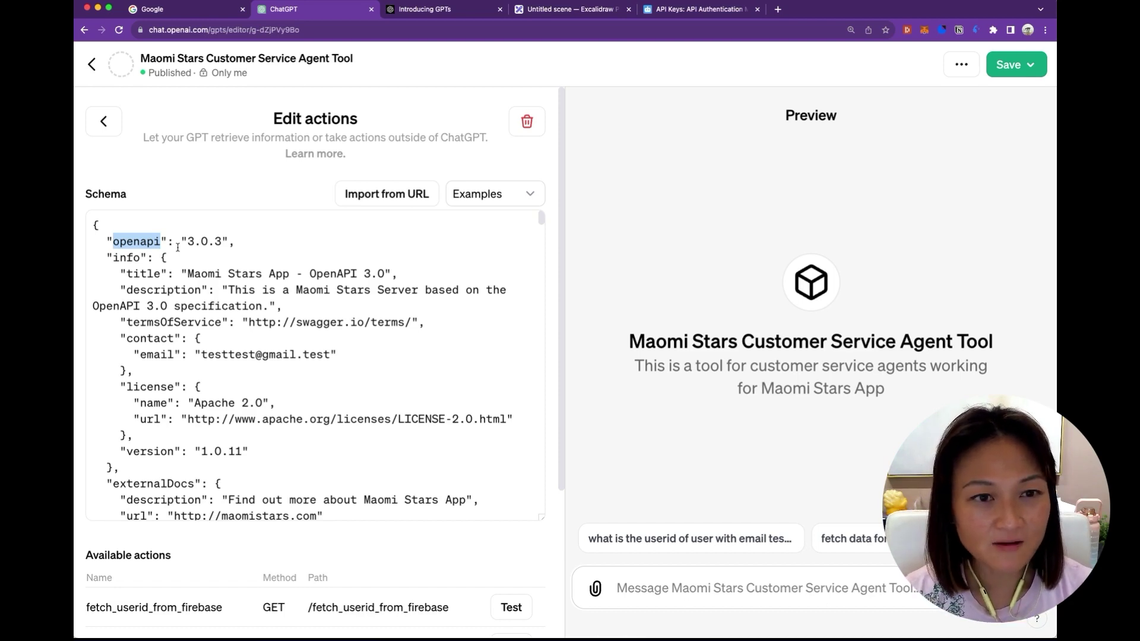
pyautogui.click(277, 318)
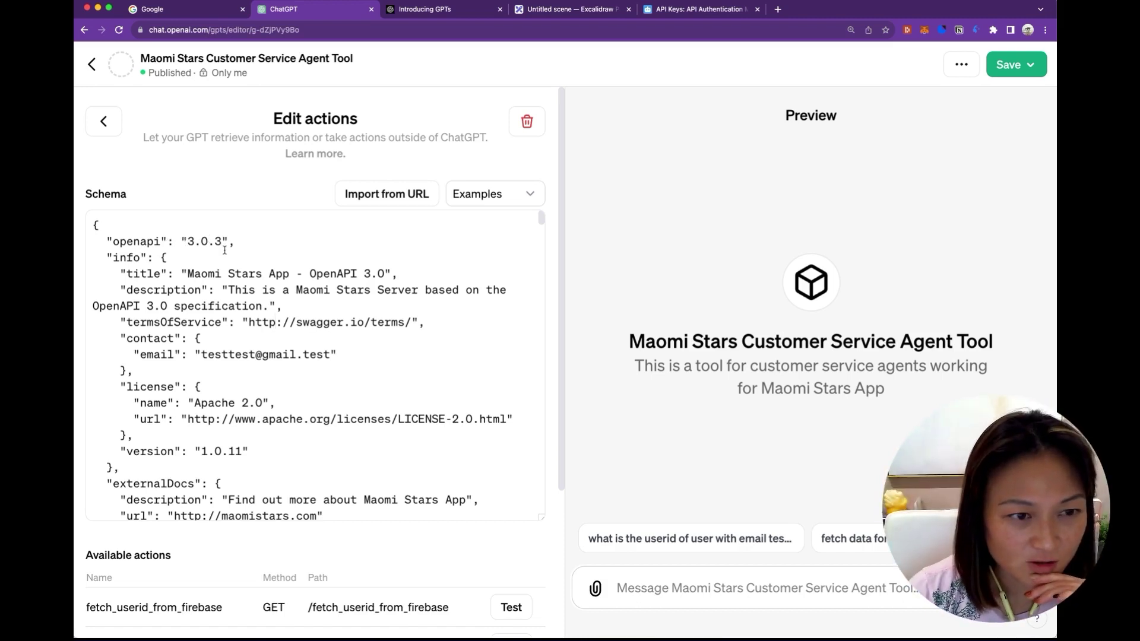
pyautogui.scroll(-1, 225, 250)
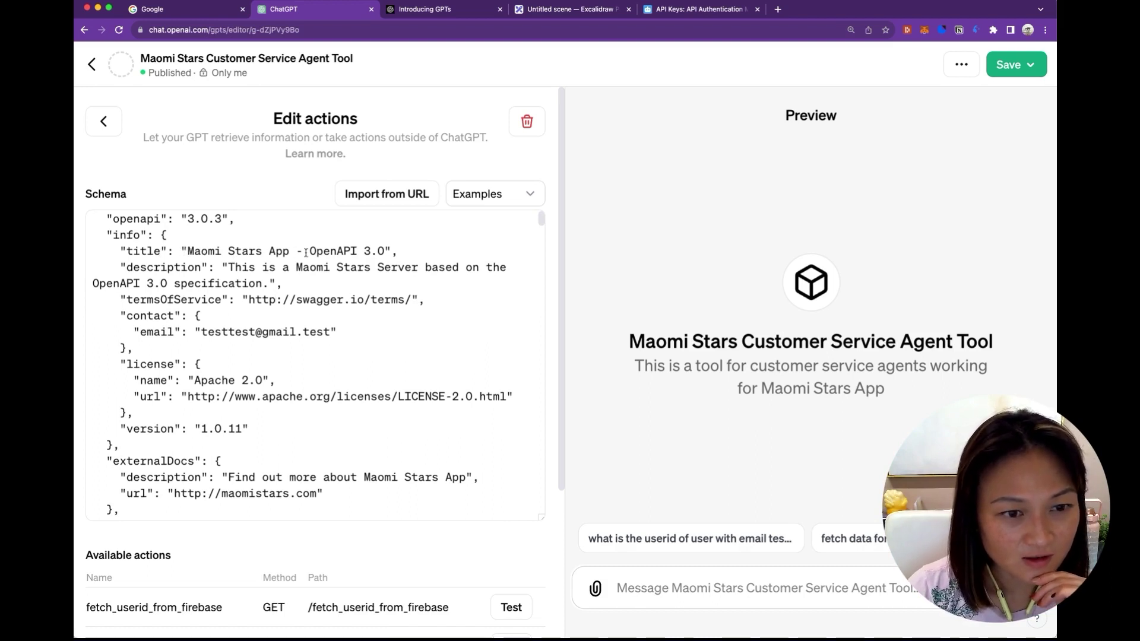
pyautogui.scroll(-2, 281, 277)
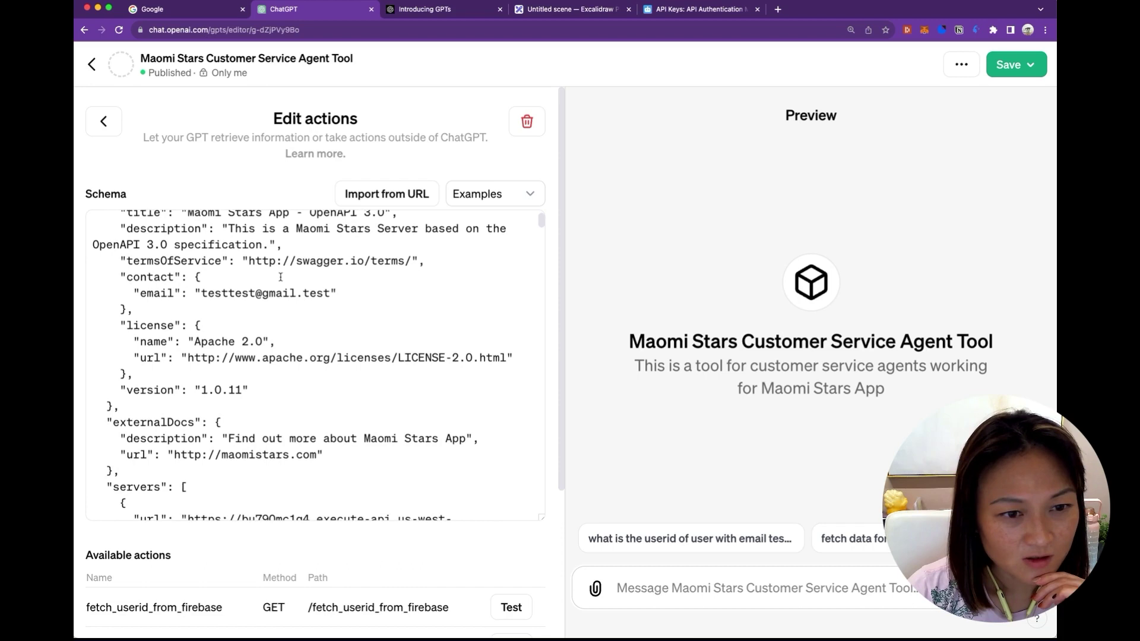
pyautogui.scroll(-2, 280, 277)
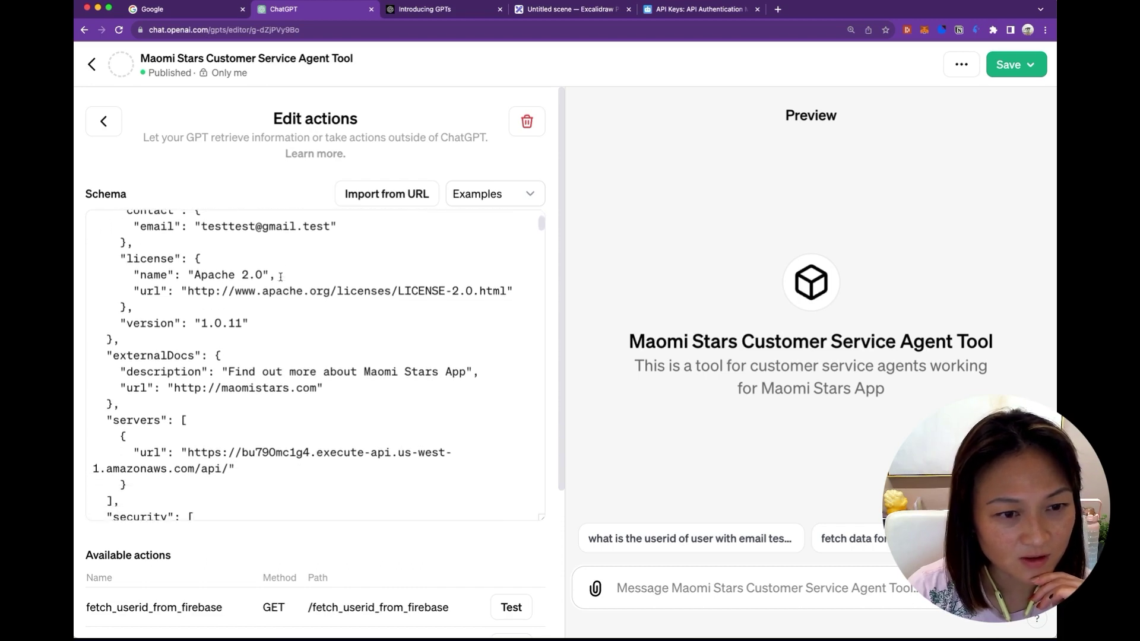
pyautogui.scroll(-4, 261, 333)
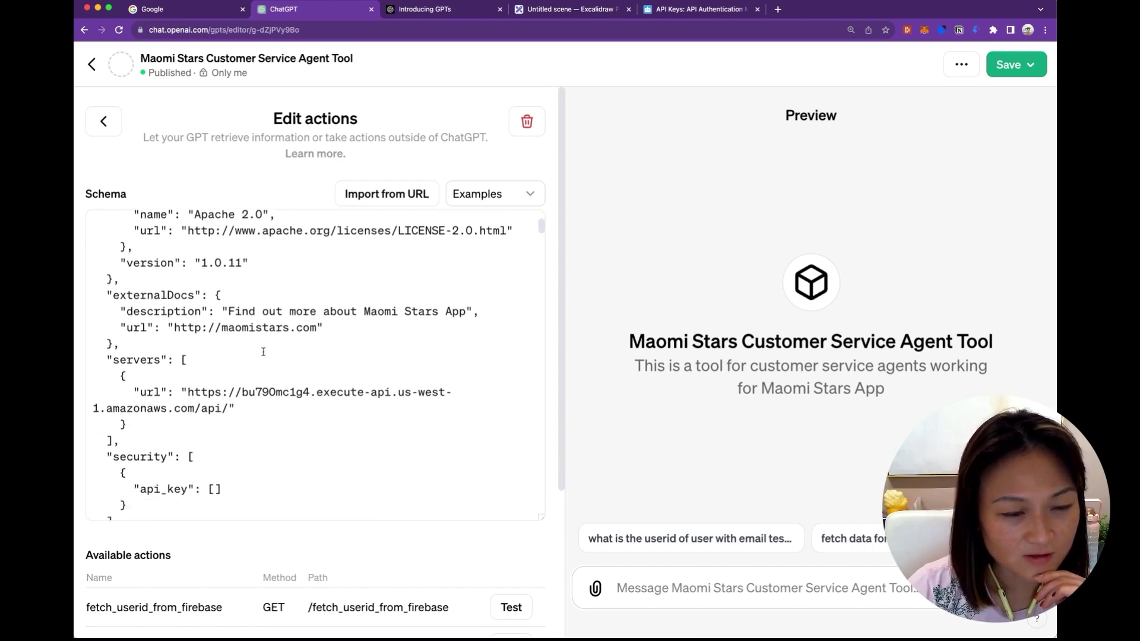
pyautogui.scroll(-4, 263, 352)
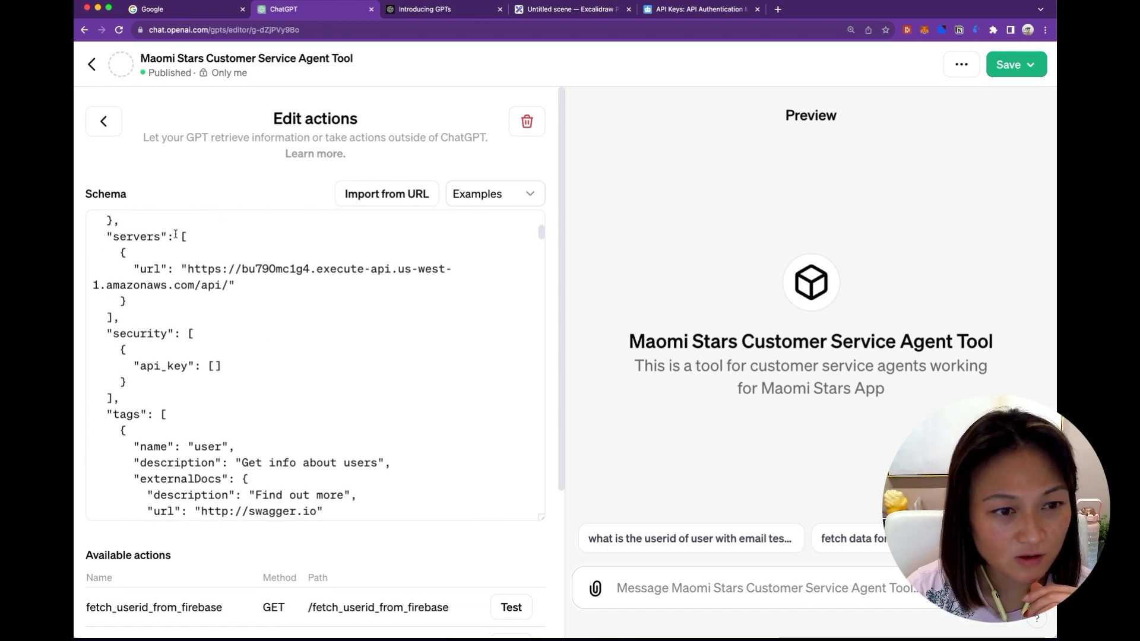
pyautogui.moveTo(188, 271); pyautogui.dragTo(228, 288)
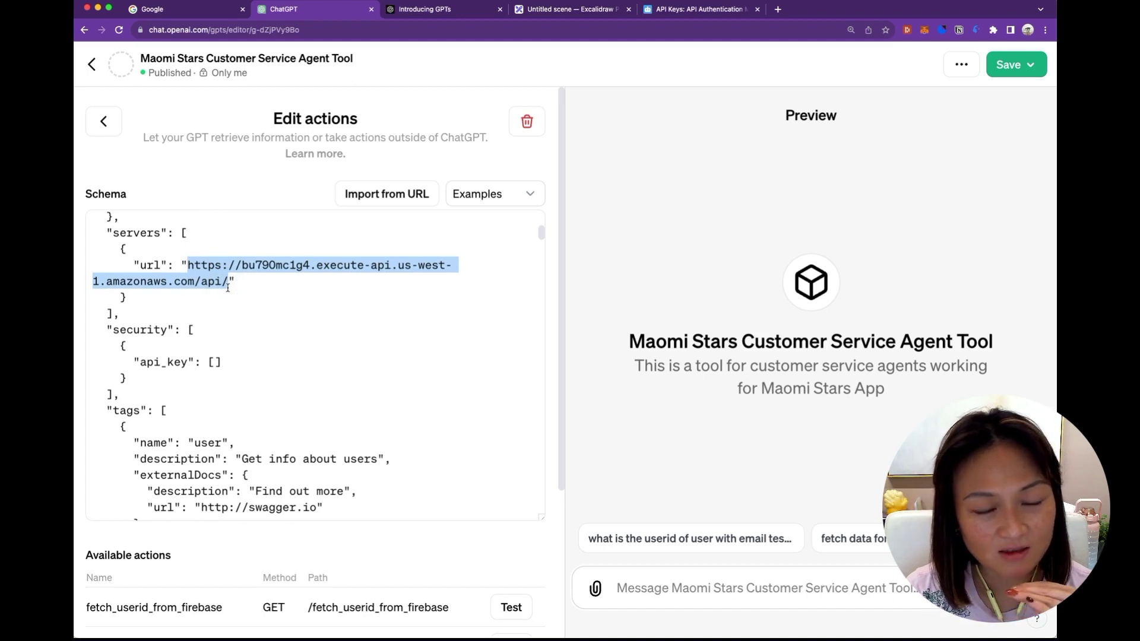
pyautogui.scroll(-1, 256, 295)
pyautogui.scroll(-1, 256, 295)
pyautogui.click(256, 295)
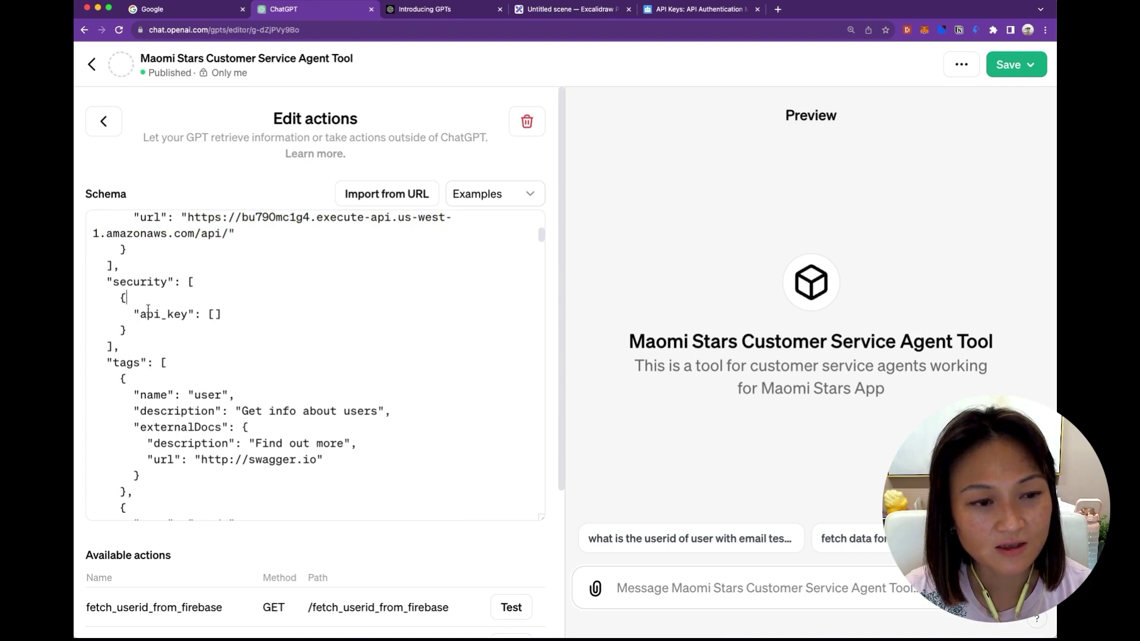
pyautogui.moveTo(186, 314); pyautogui.dragTo(140, 313)
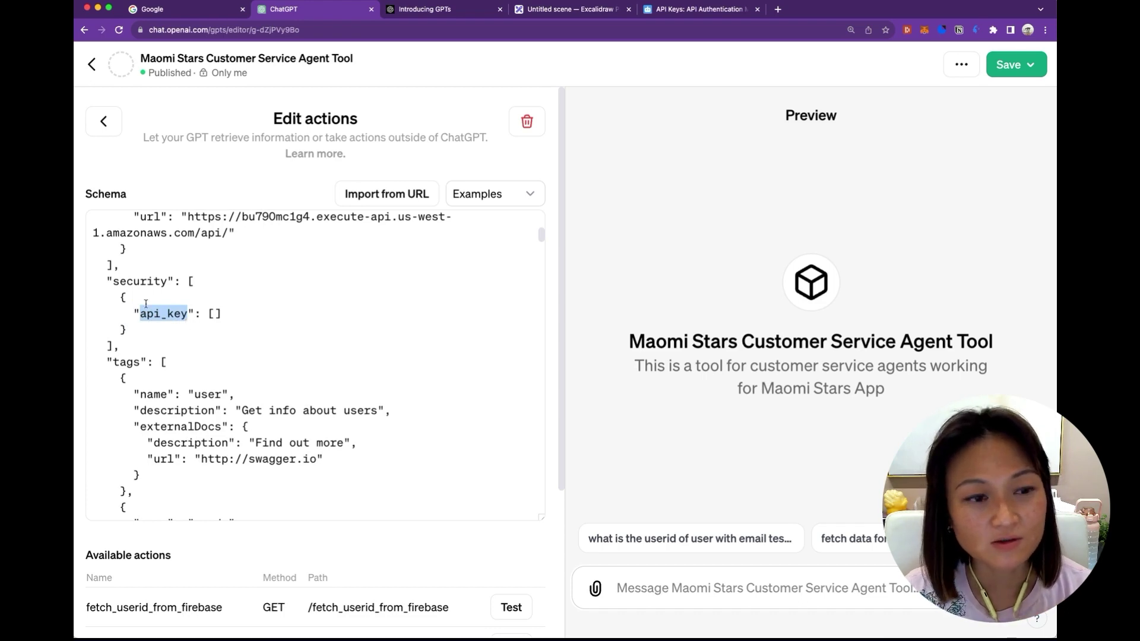
pyautogui.click(187, 338)
pyautogui.scroll(-5, 187, 338)
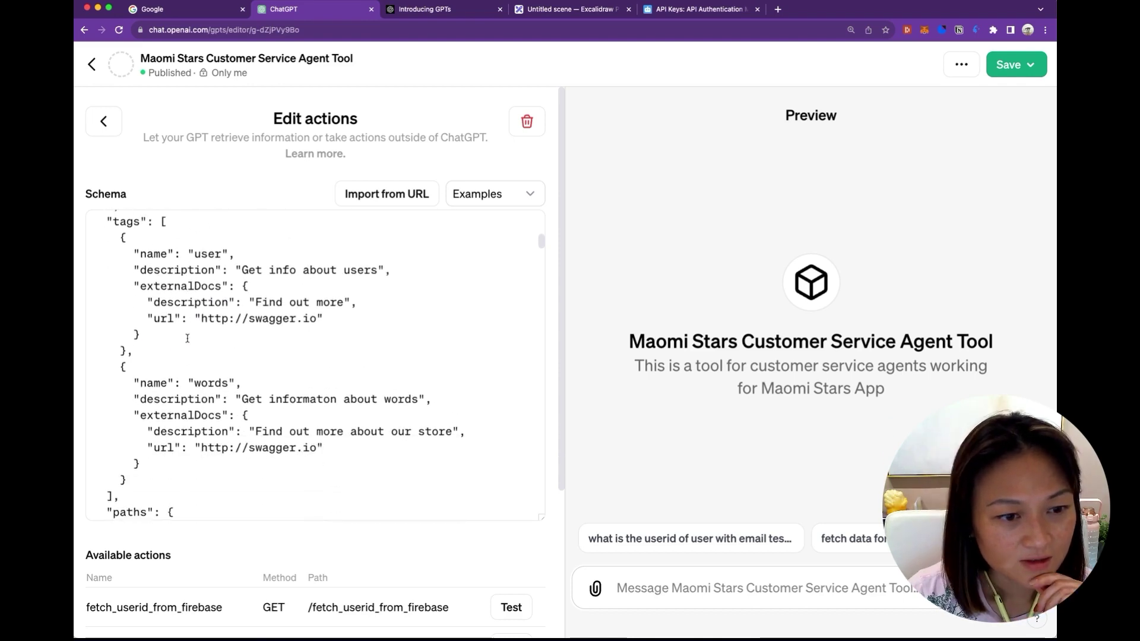
pyautogui.scroll(-9, 187, 338)
pyautogui.moveTo(105, 250); pyautogui.dragTo(186, 282)
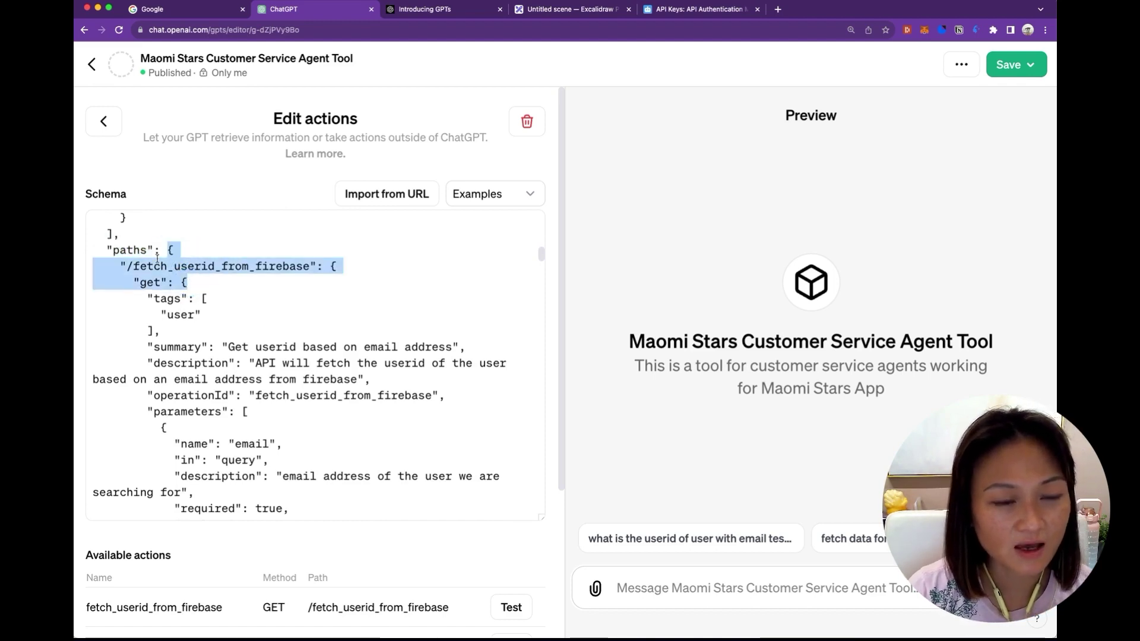
pyautogui.click(193, 250)
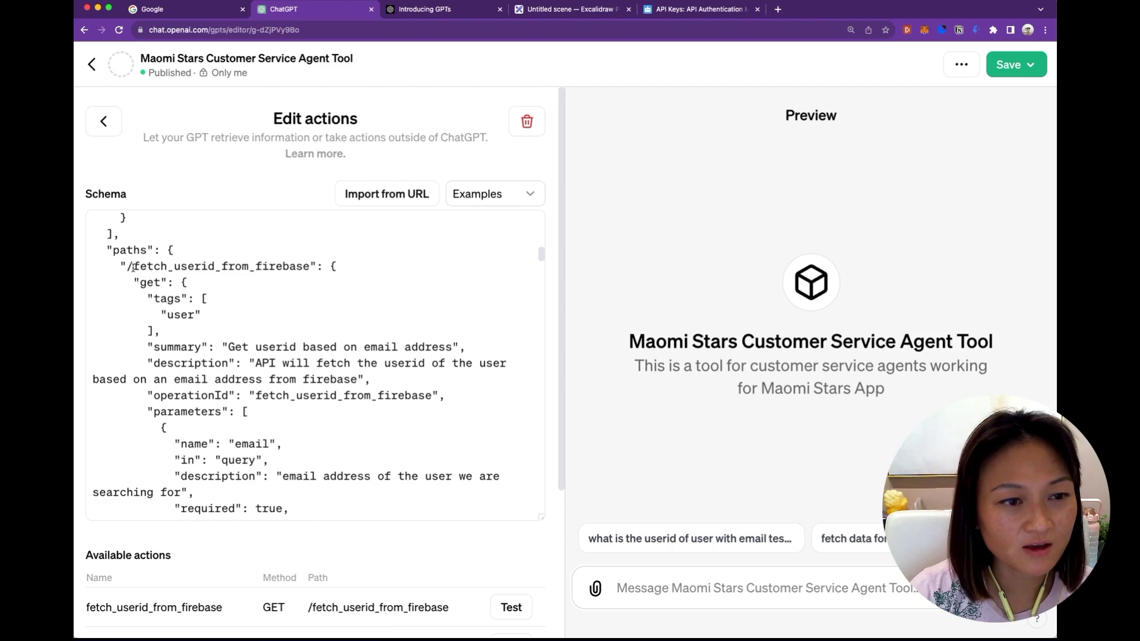
pyautogui.moveTo(132, 266); pyautogui.dragTo(309, 266)
pyautogui.click(296, 295)
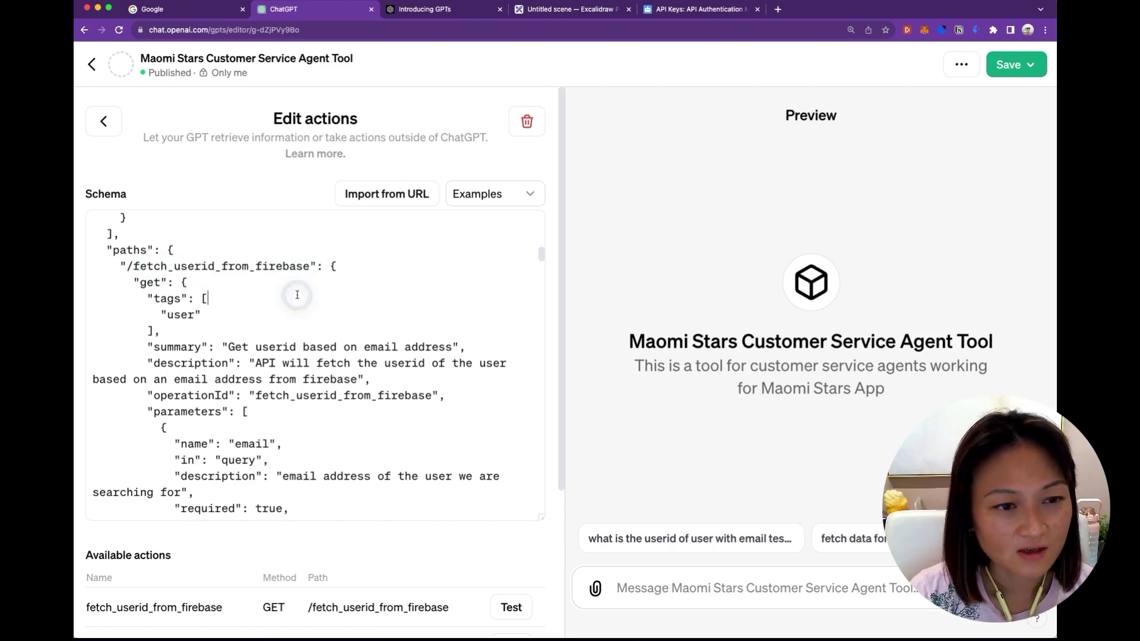
pyautogui.scroll(-2, 297, 295)
pyautogui.doubleClick(140, 237)
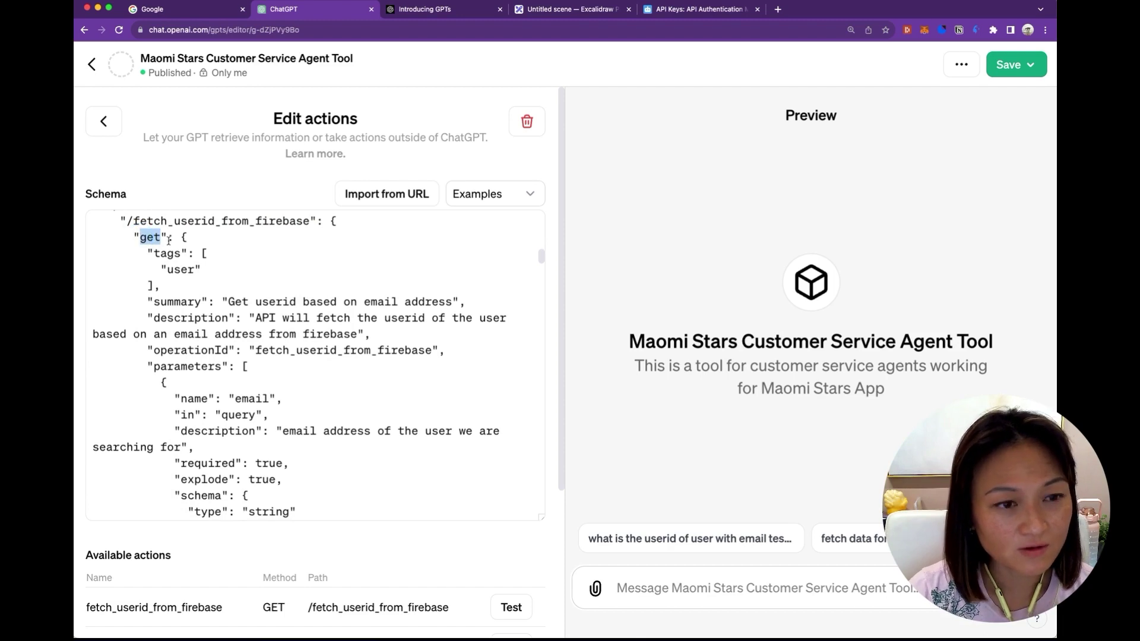
pyautogui.click(168, 238)
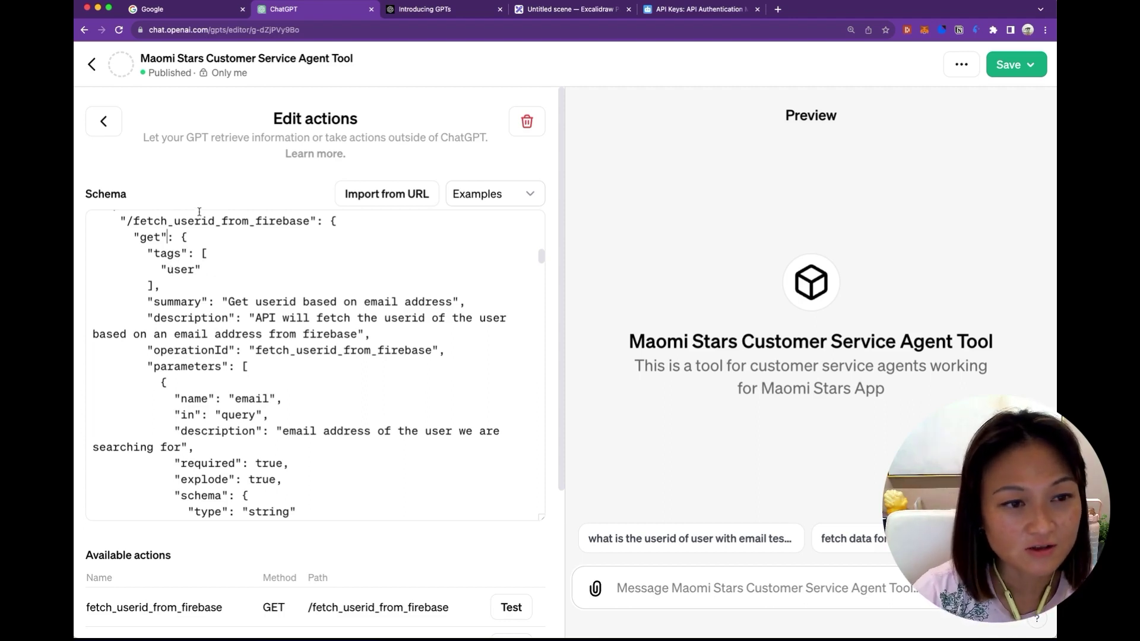
pyautogui.scroll(-1, 220, 272)
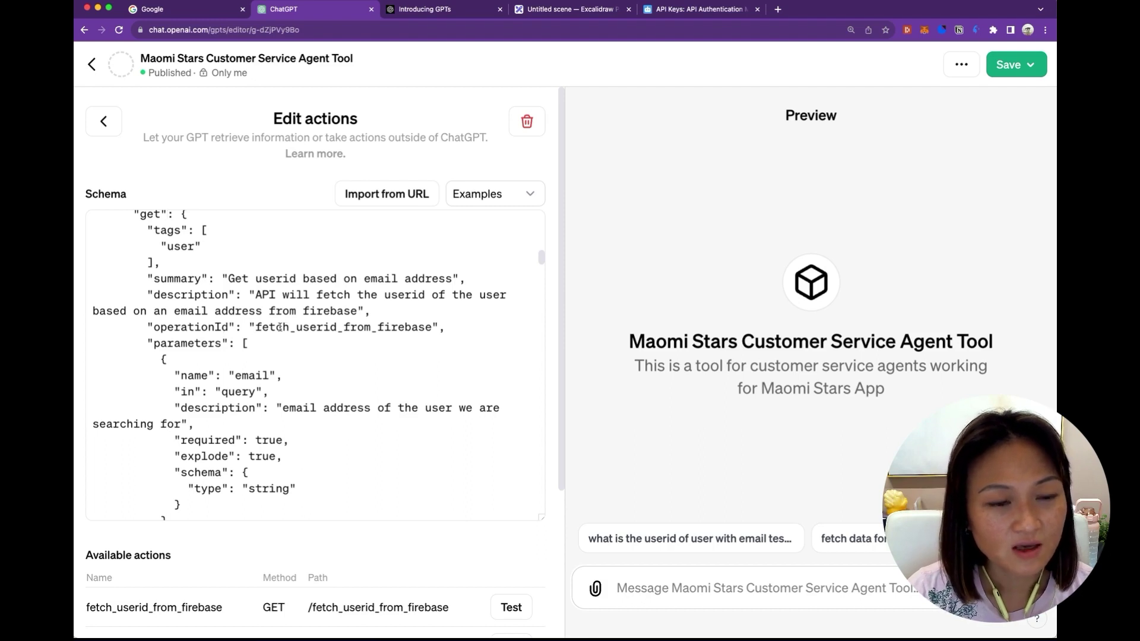
pyautogui.moveTo(257, 328); pyautogui.dragTo(431, 328)
pyautogui.scroll(4, 356, 356)
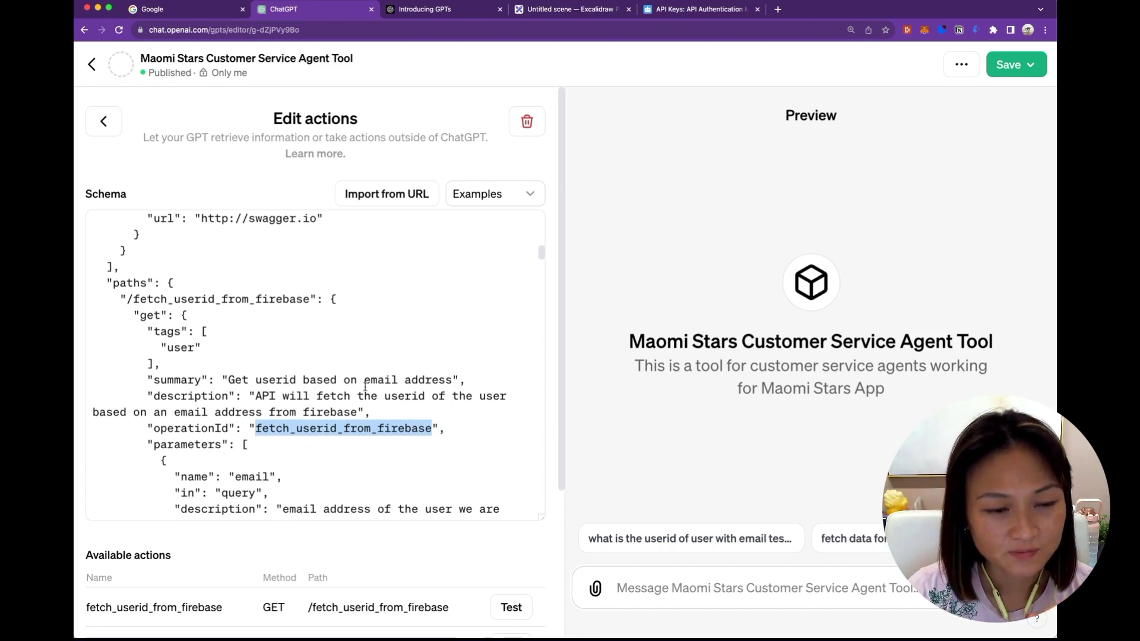
pyautogui.scroll(-5, 309, 314)
pyautogui.click(289, 281)
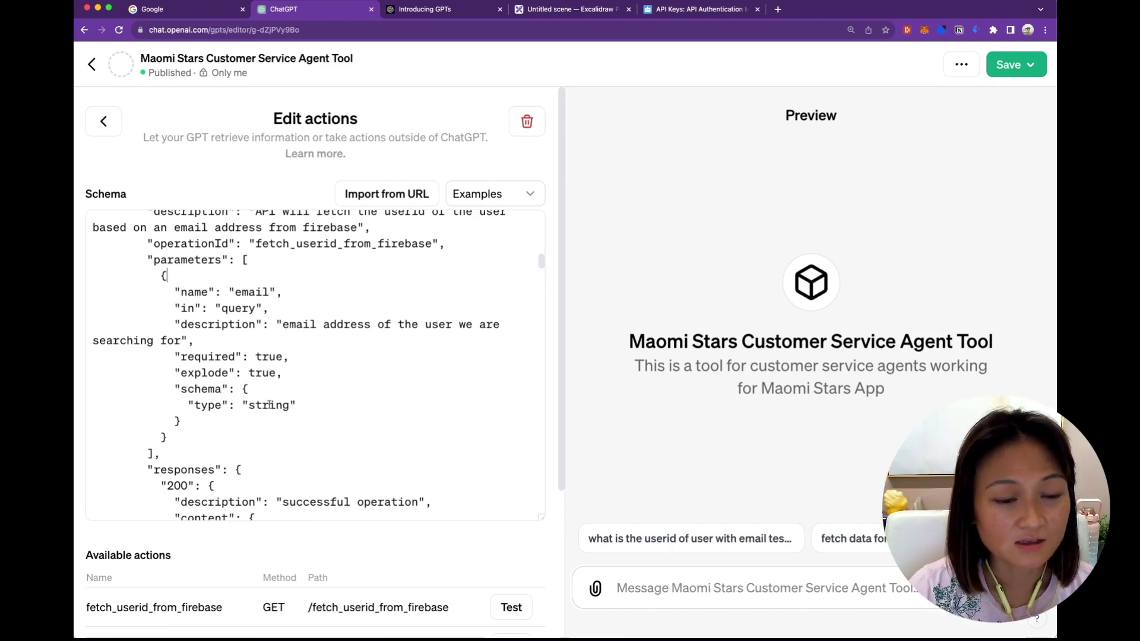
pyautogui.scroll(-5, 269, 405)
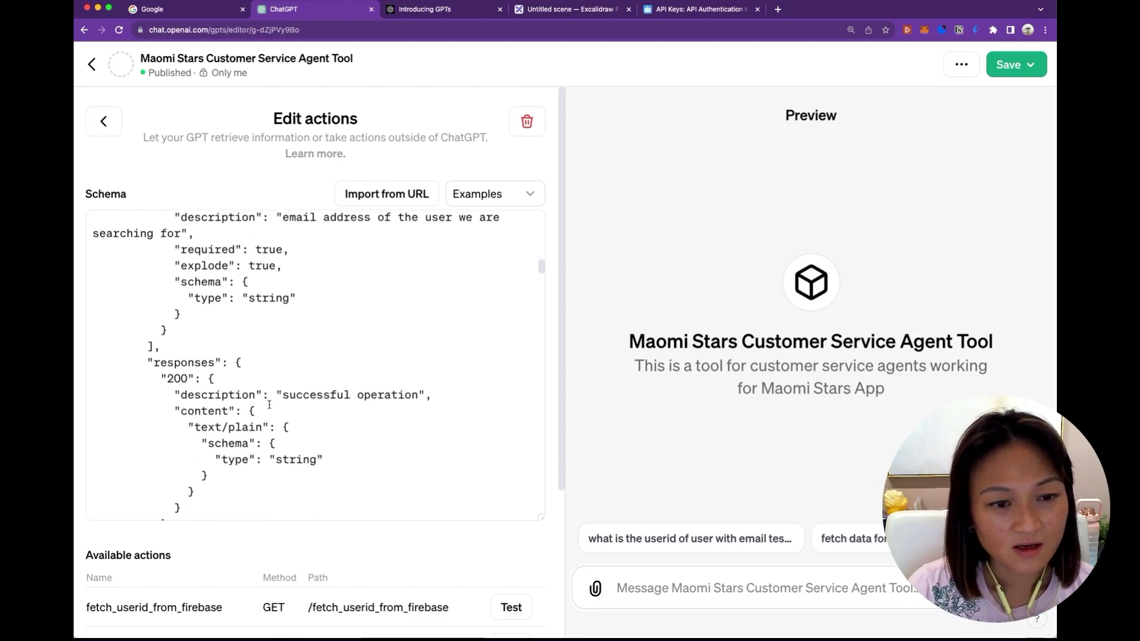
pyautogui.scroll(-1, 270, 405)
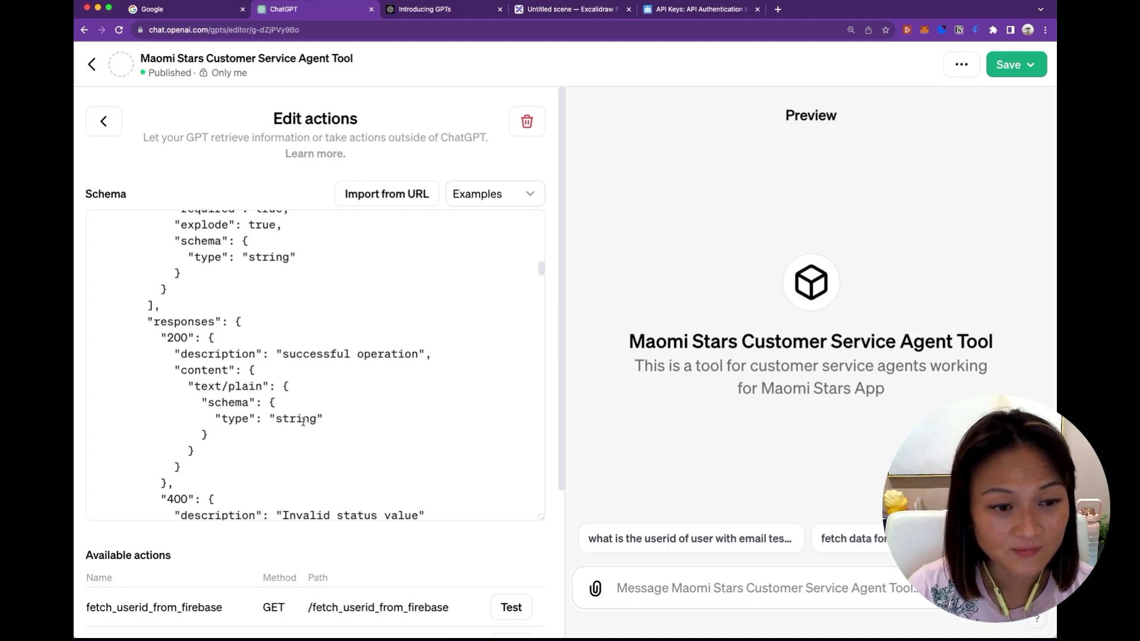
pyautogui.scroll(-4, 303, 420)
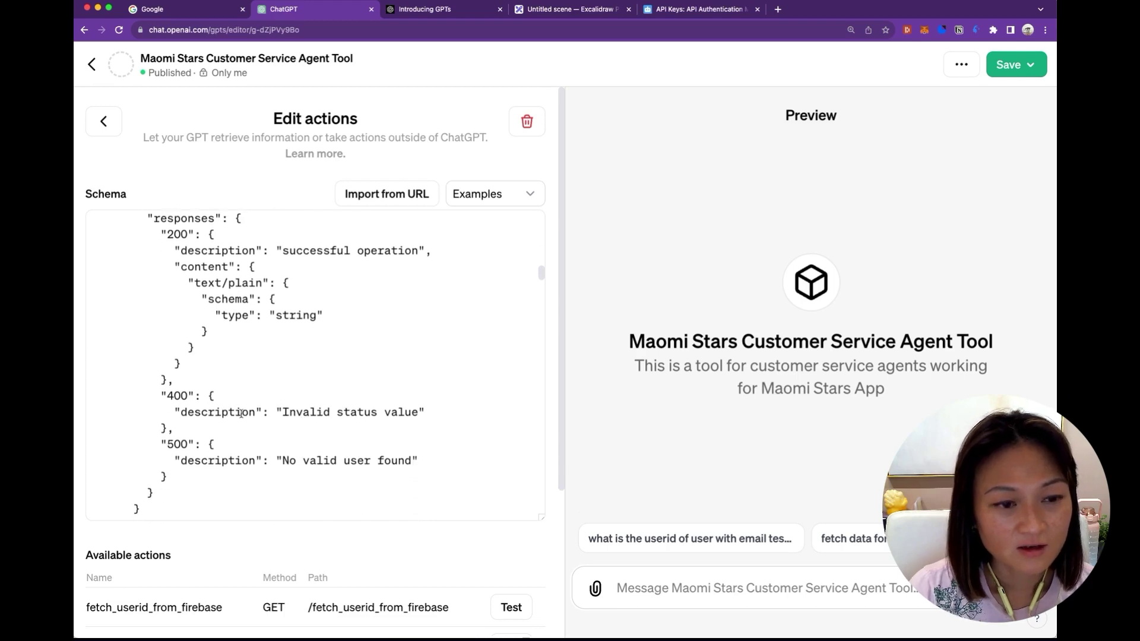
pyautogui.scroll(-2, 193, 445)
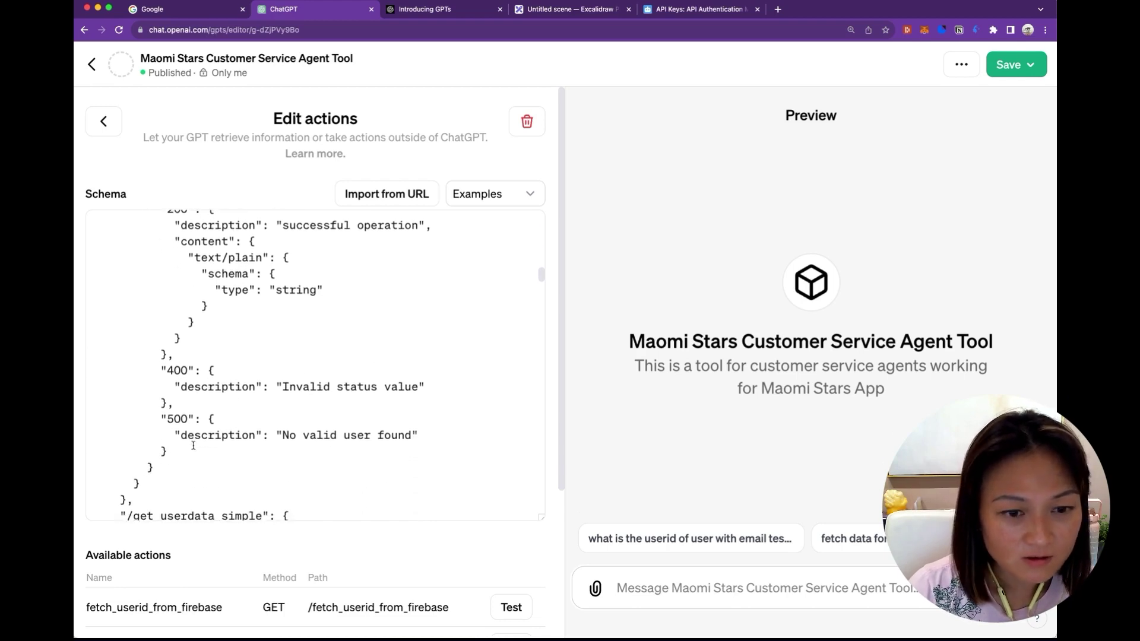
pyautogui.scroll(3, 193, 445)
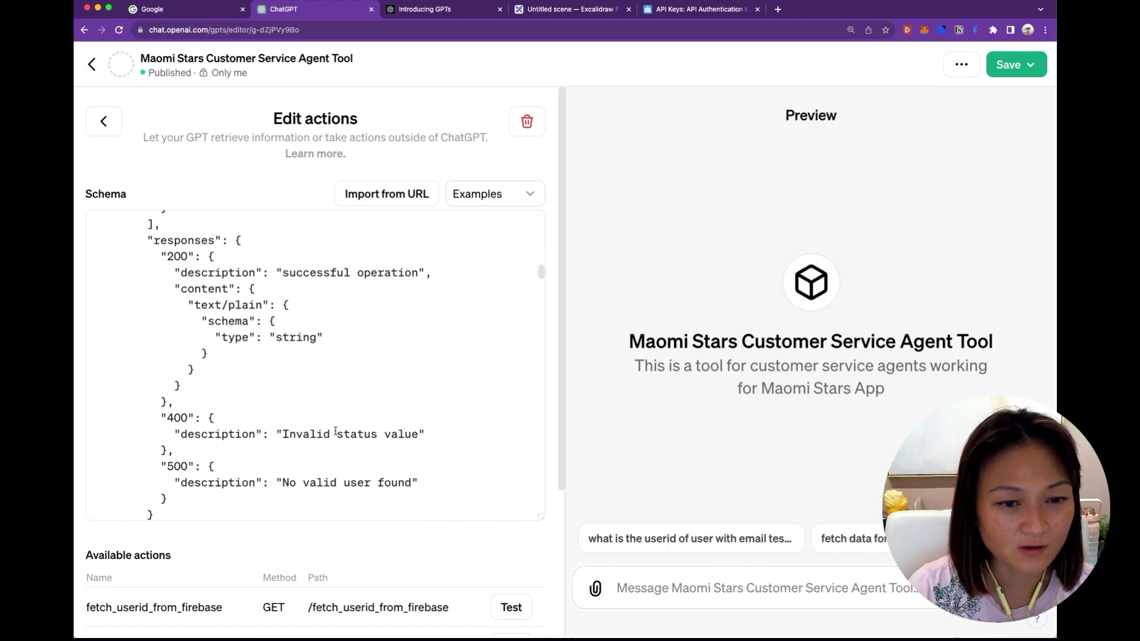
pyautogui.scroll(-3, 378, 449)
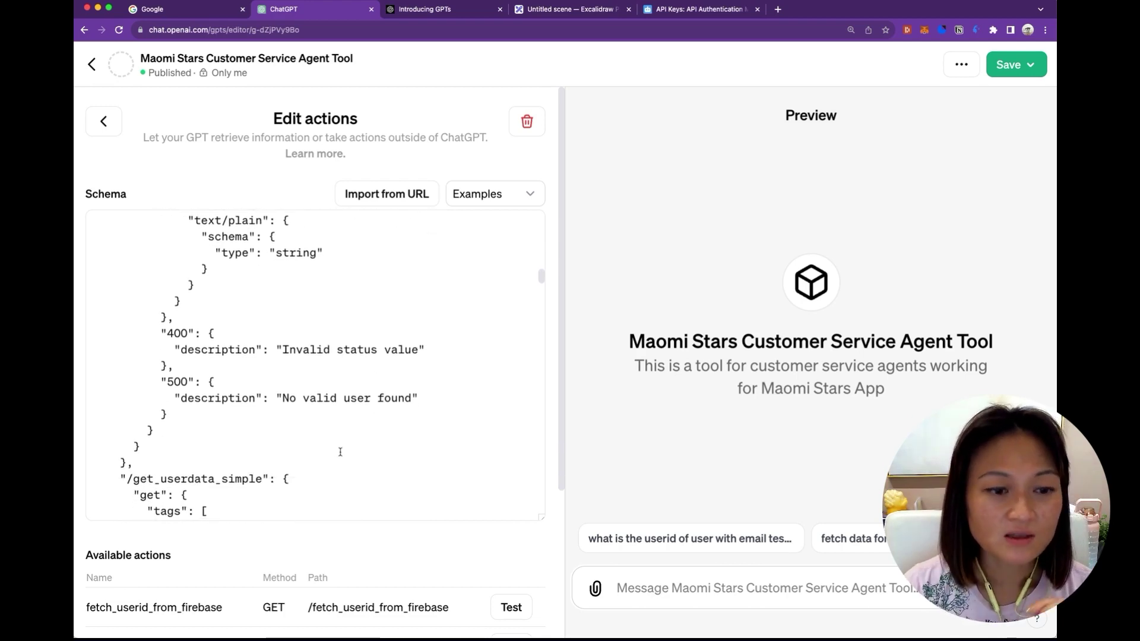
pyautogui.scroll(-5, 338, 451)
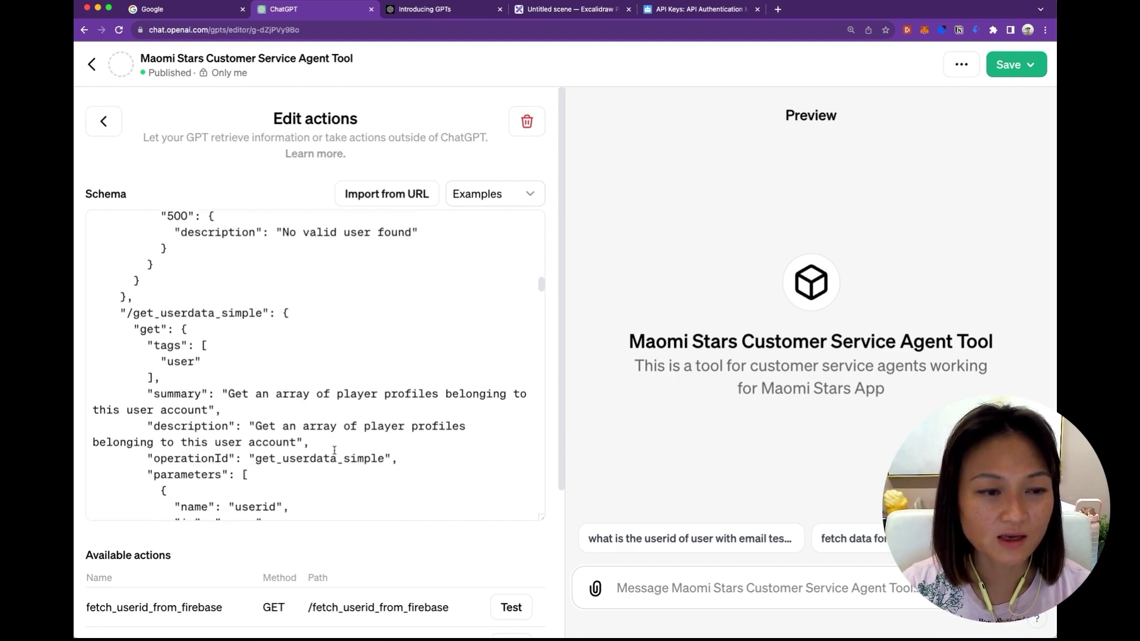
pyautogui.scroll(-2, 334, 450)
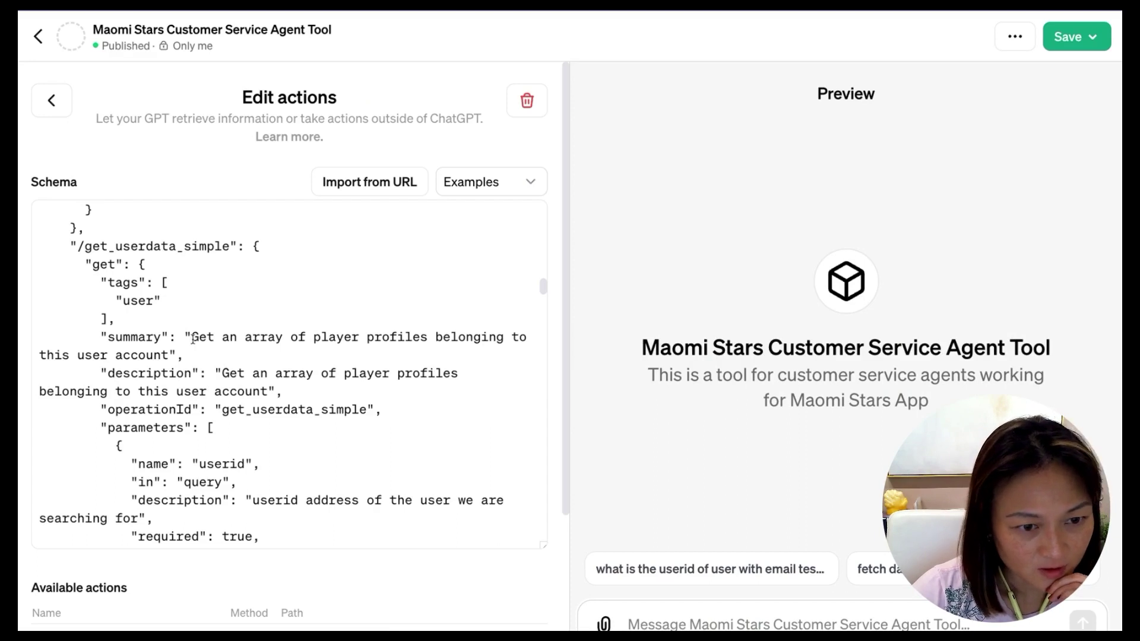
pyautogui.moveTo(192, 339); pyautogui.dragTo(195, 348)
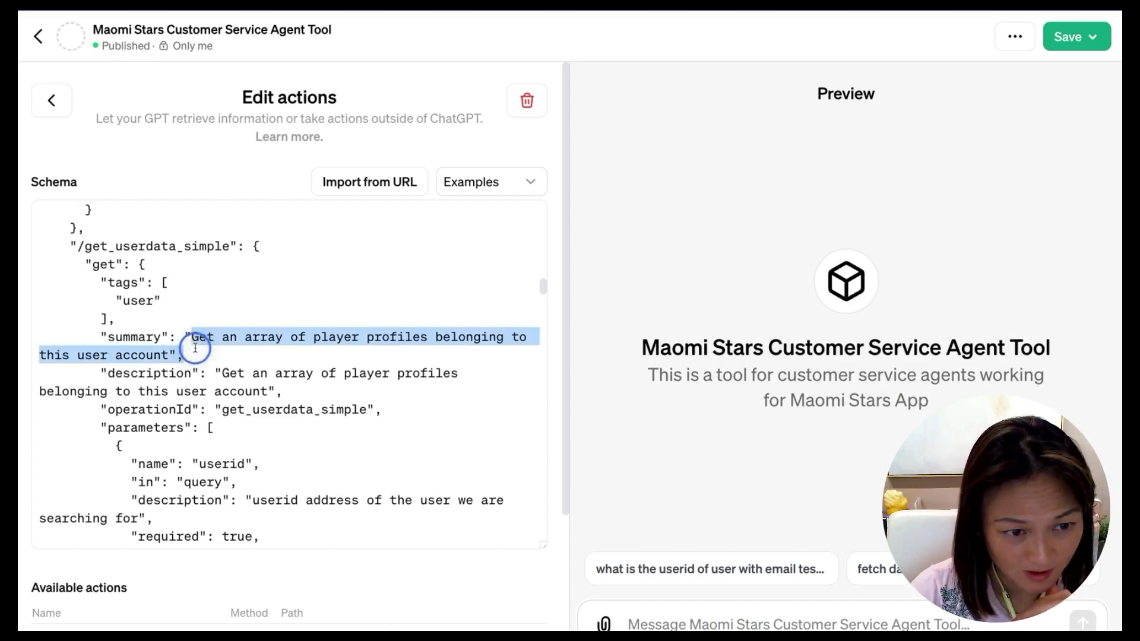
pyautogui.moveTo(195, 348); pyautogui.dragTo(173, 348)
pyautogui.click(284, 392)
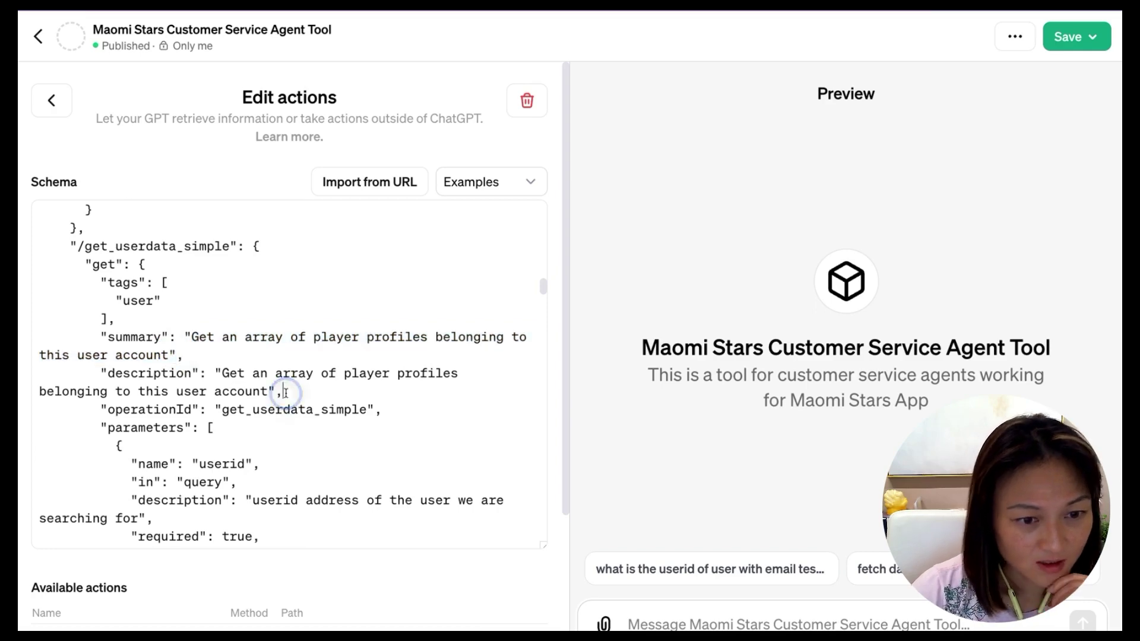
pyautogui.scroll(-1, 185, 410)
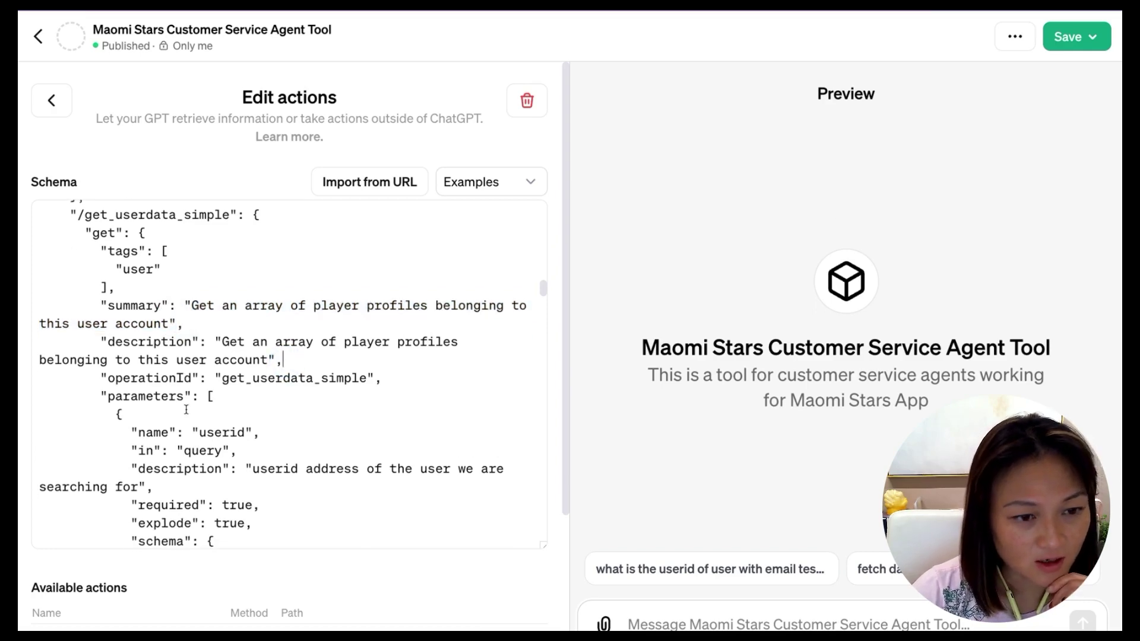
pyautogui.moveTo(222, 378)
pyautogui.mouseDown()
pyautogui.moveTo(359, 379)
pyautogui.moveTo(220, 375)
pyautogui.mouseUp()
pyautogui.click(363, 376)
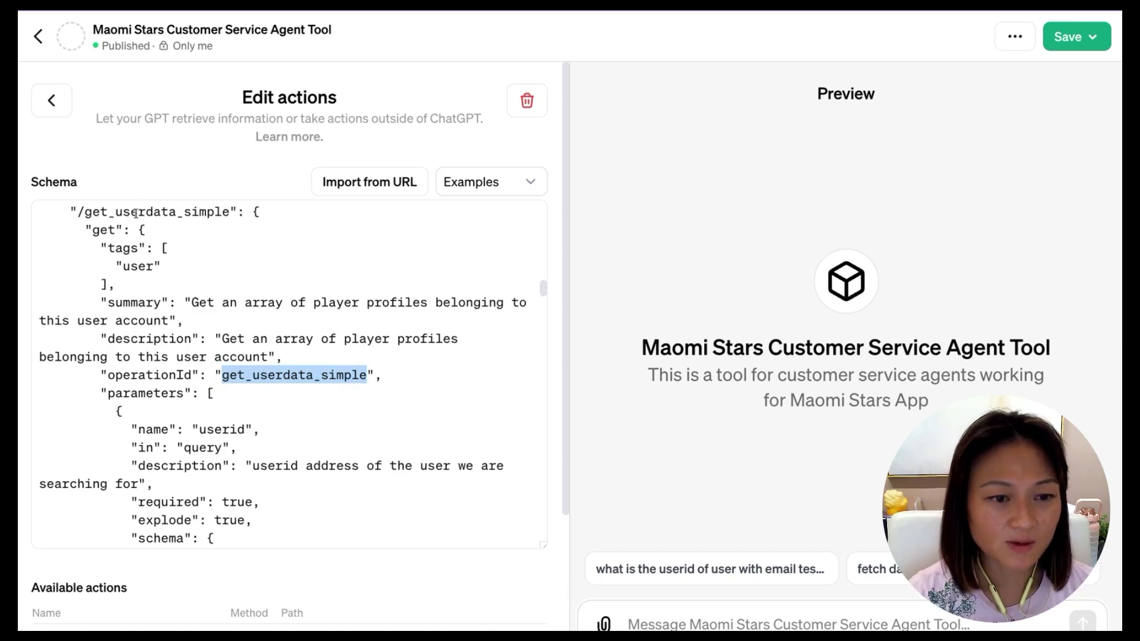
pyautogui.scroll(-2, 226, 386)
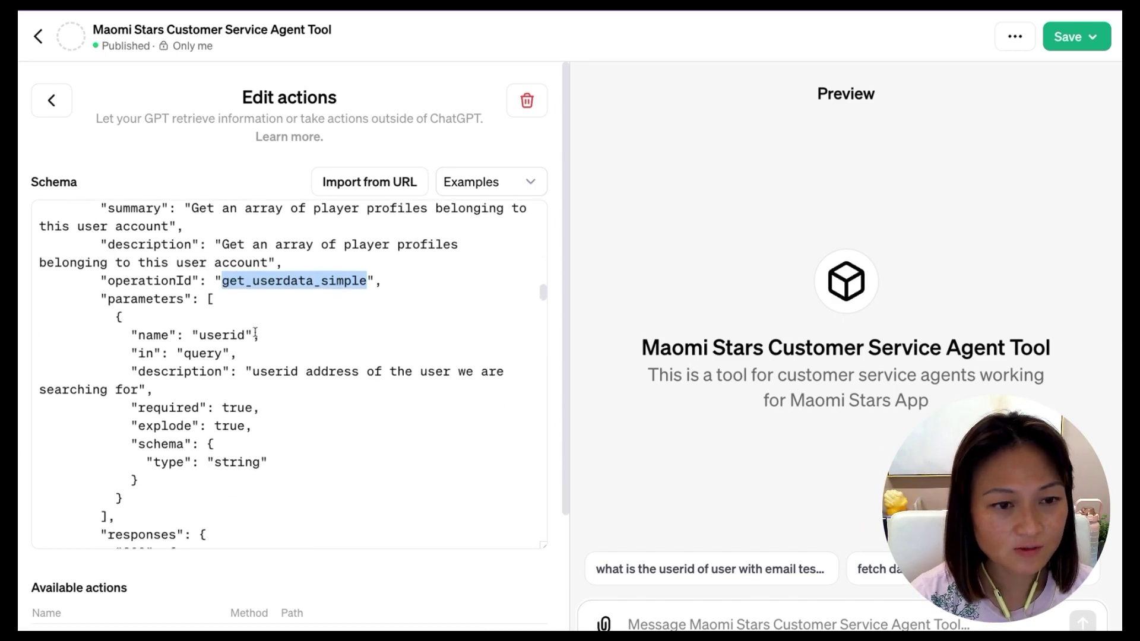
pyautogui.click(227, 297)
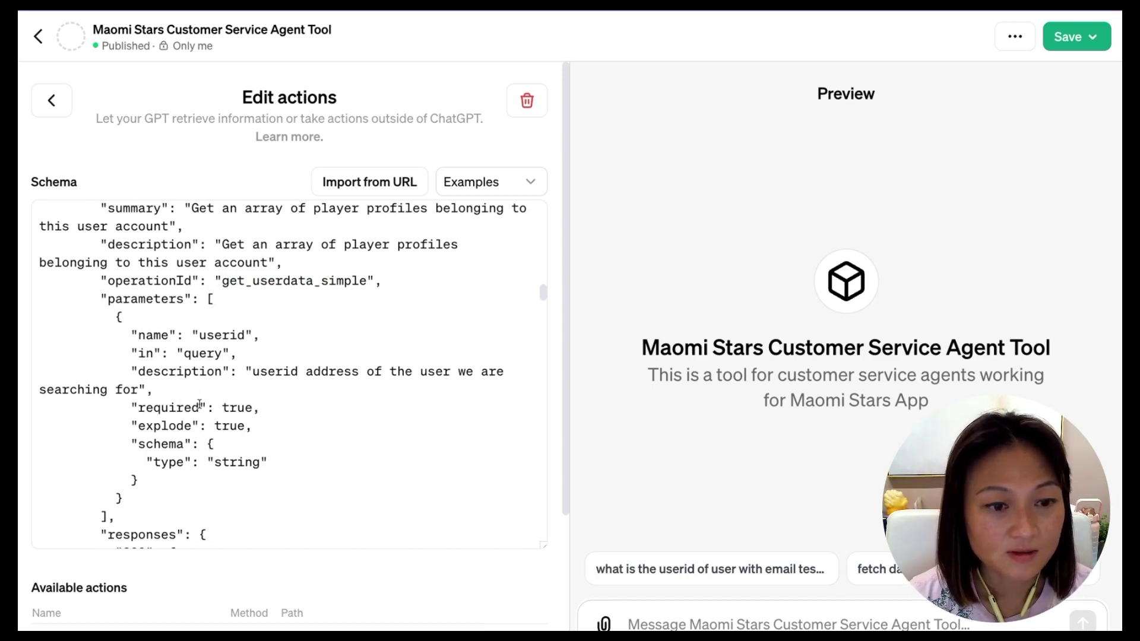
pyautogui.scroll(-2, 249, 410)
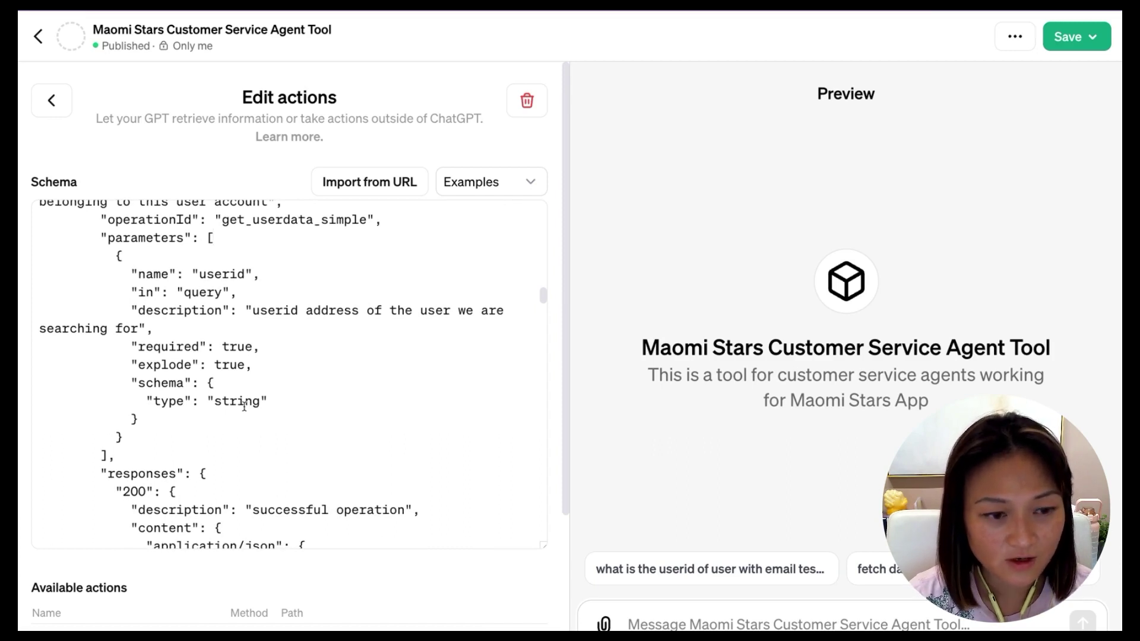
pyautogui.scroll(-4, 244, 406)
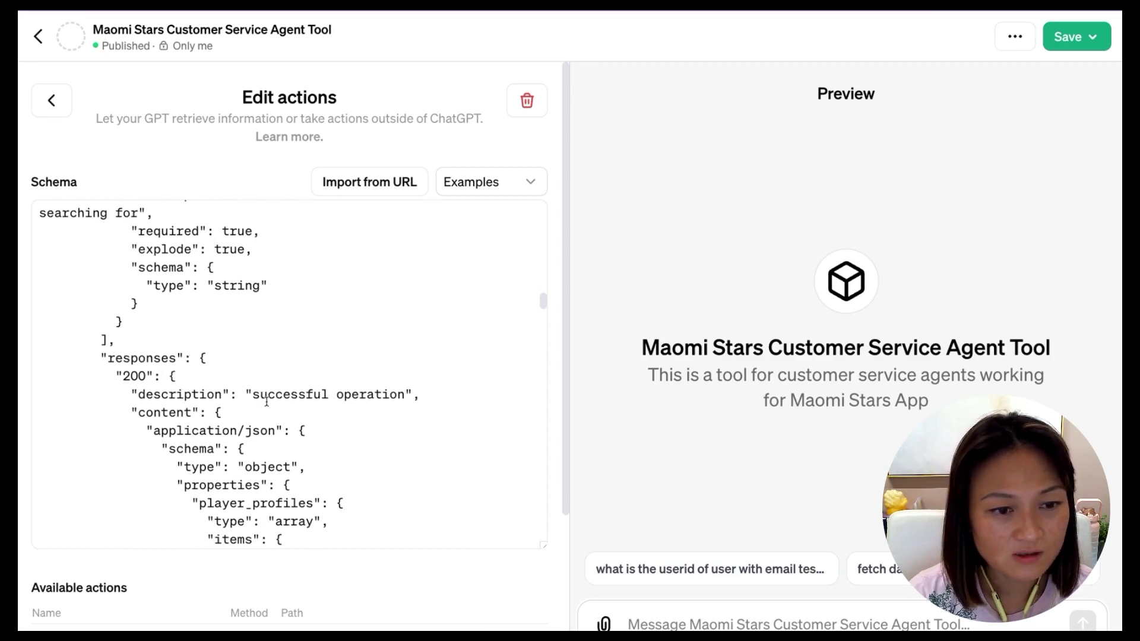
pyautogui.scroll(-3, 267, 405)
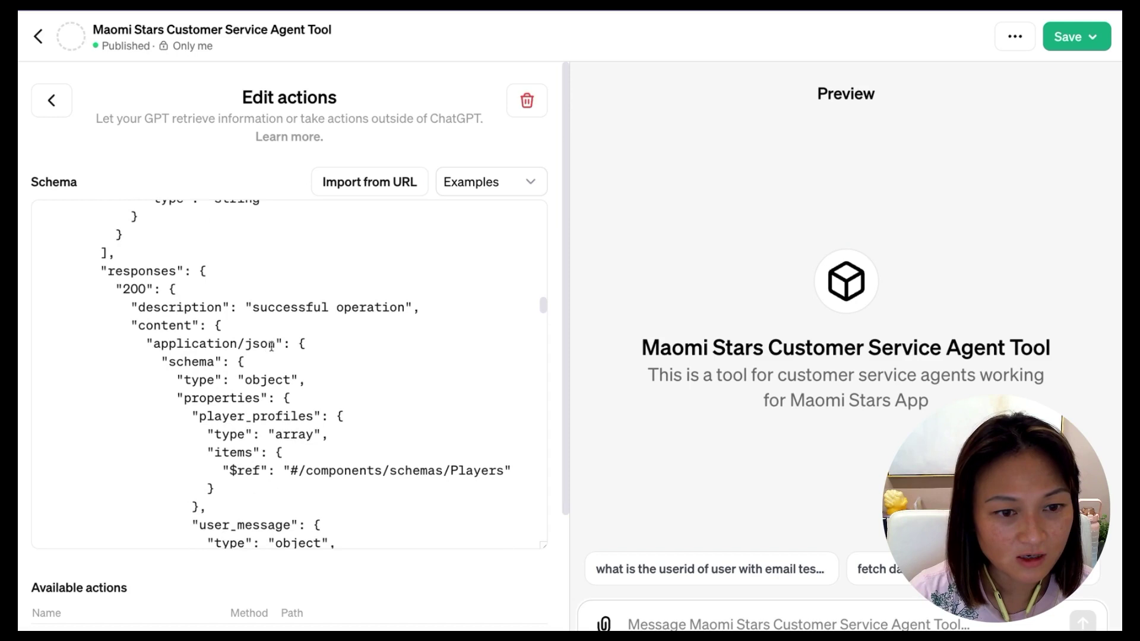
pyautogui.moveTo(272, 346); pyautogui.dragTo(159, 347)
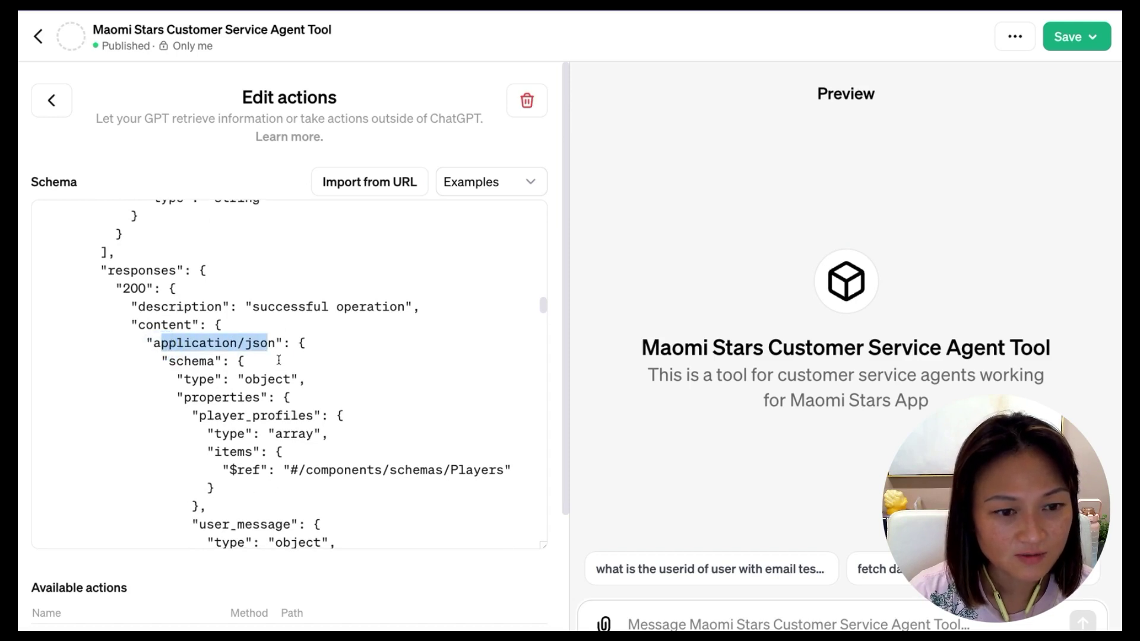
pyautogui.click(278, 360)
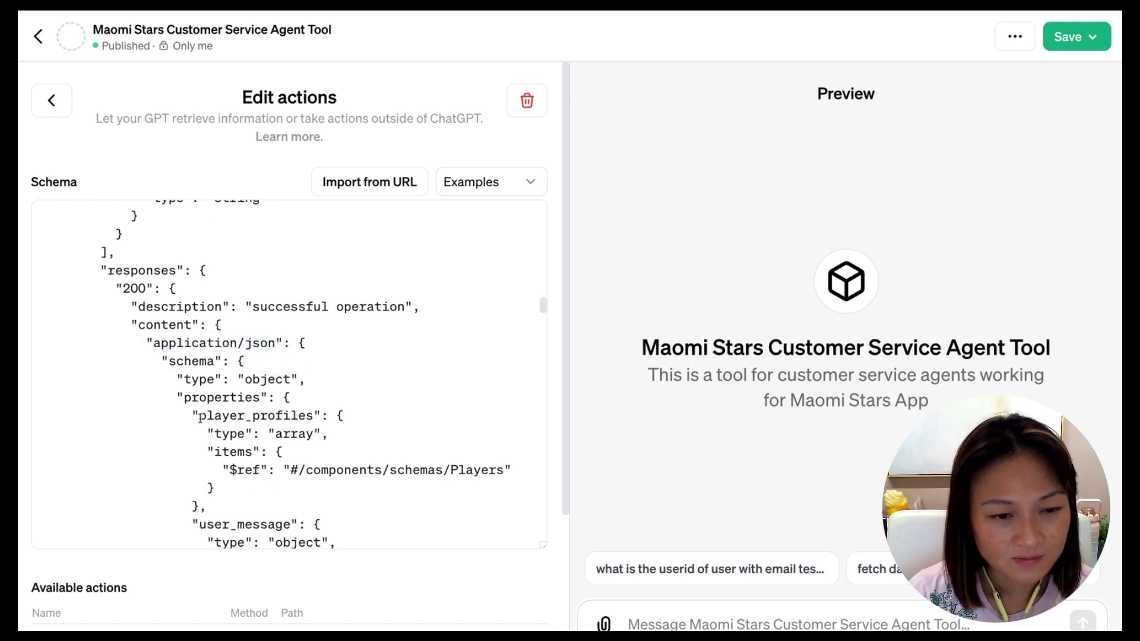
pyautogui.moveTo(200, 417); pyautogui.dragTo(316, 417)
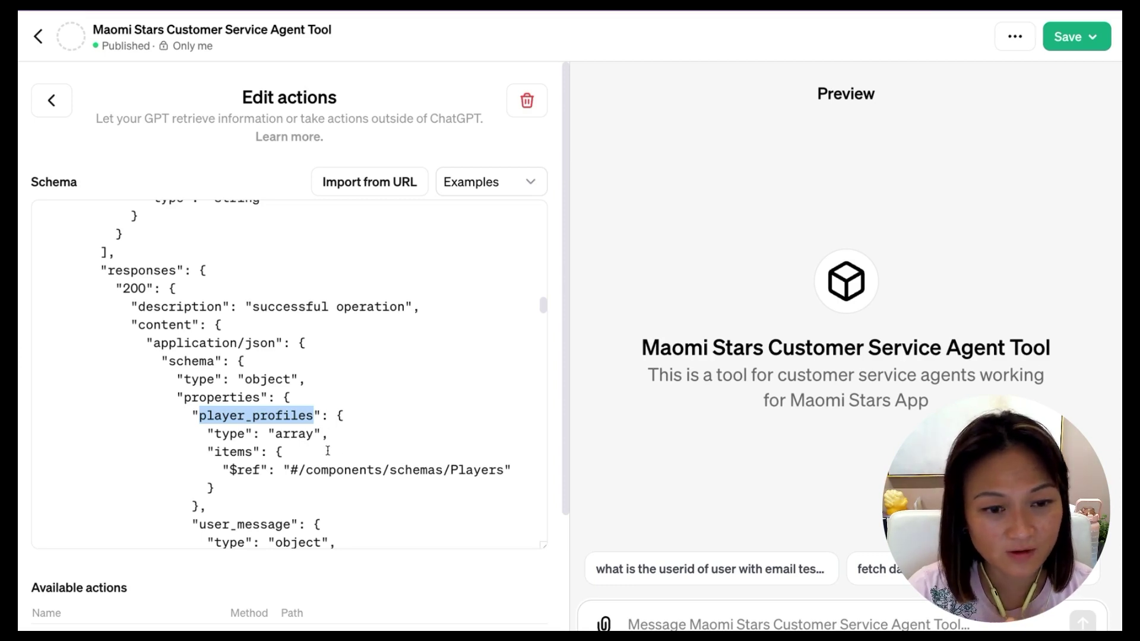
pyautogui.scroll(-1, 327, 454)
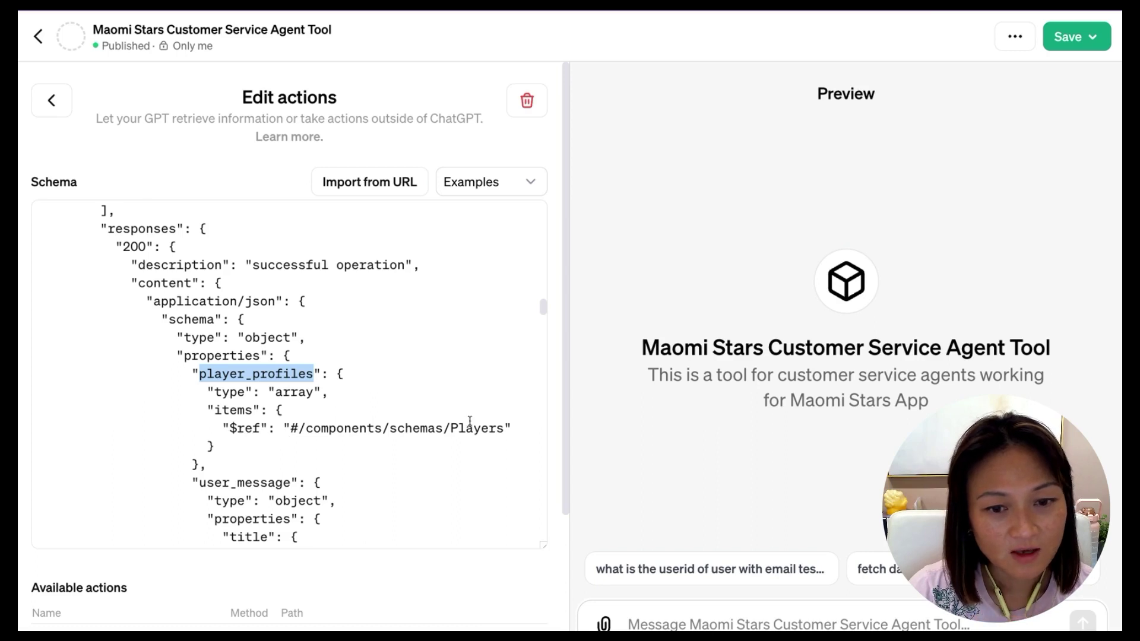
pyautogui.moveTo(503, 428); pyautogui.dragTo(289, 428)
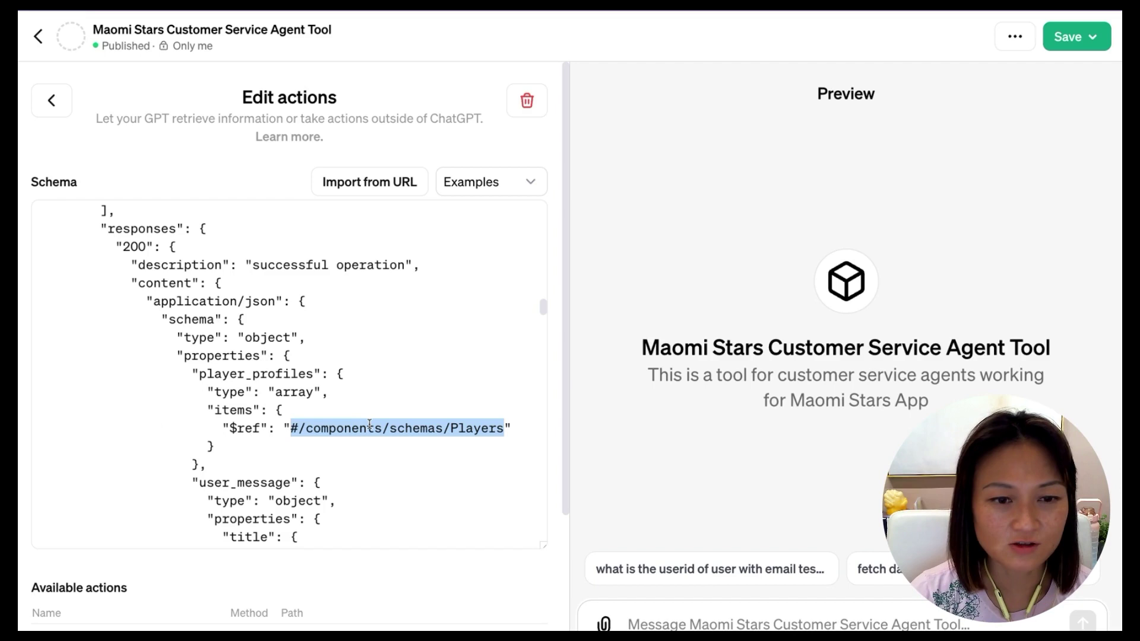
pyautogui.click(462, 429)
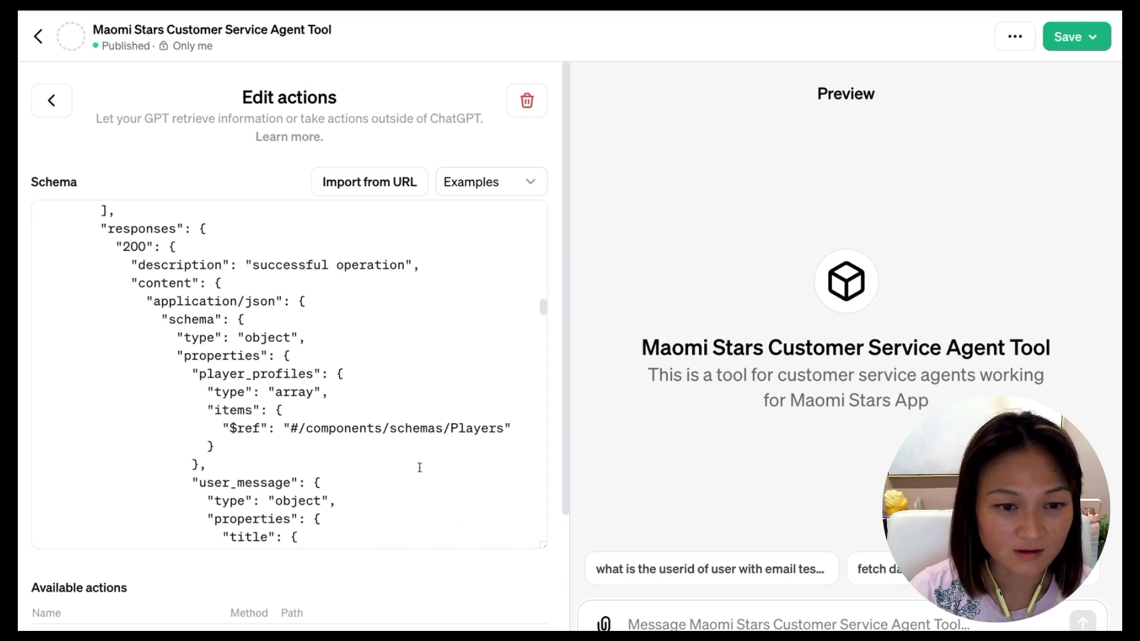
pyautogui.scroll(-5, 411, 464)
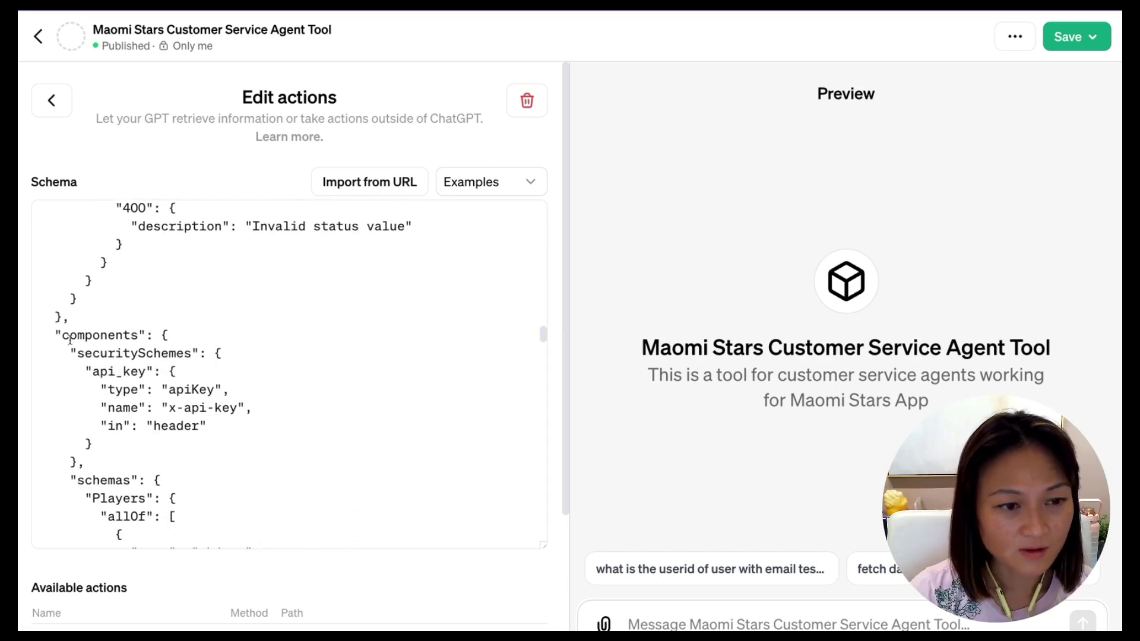
pyautogui.moveTo(93, 372); pyautogui.dragTo(149, 369)
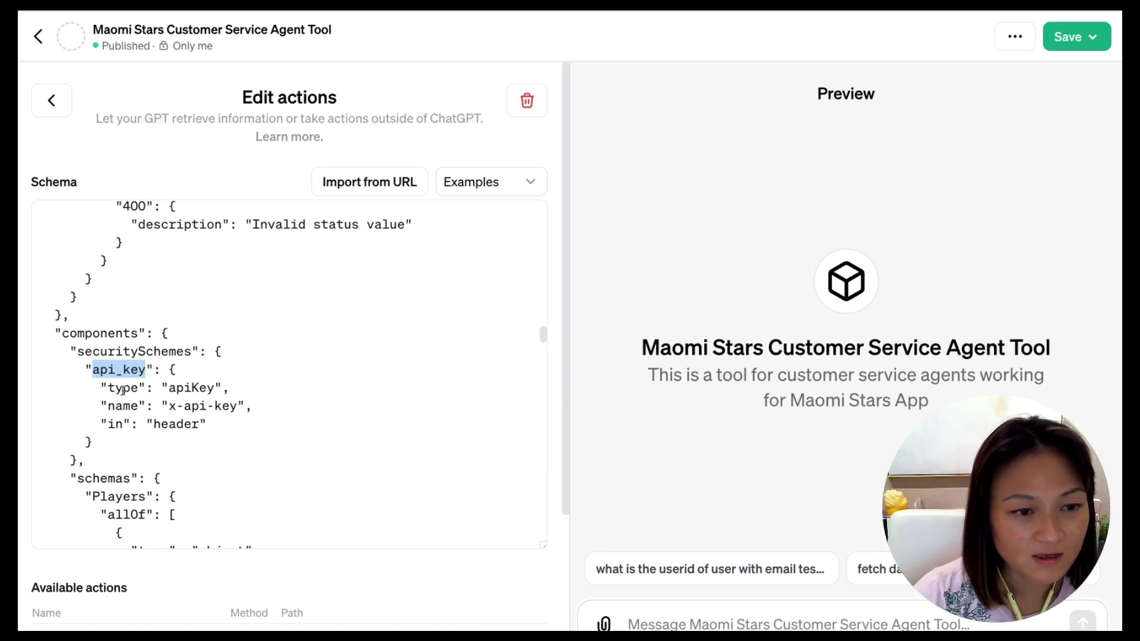
pyautogui.click(123, 390)
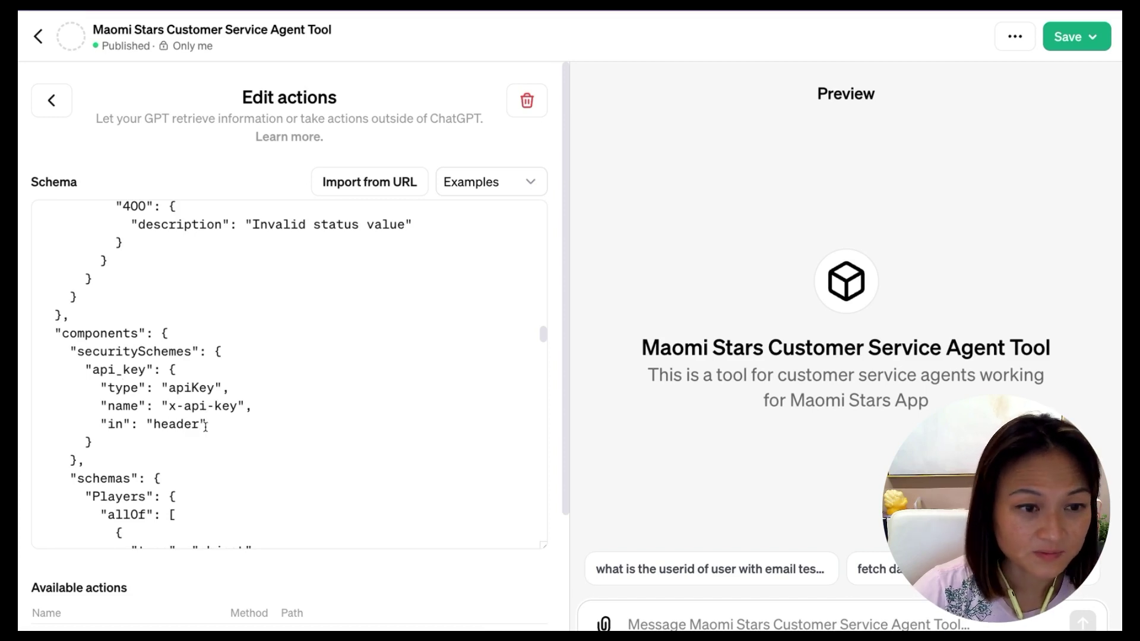
pyautogui.scroll(-2, 208, 424)
pyautogui.scroll(-1, 211, 425)
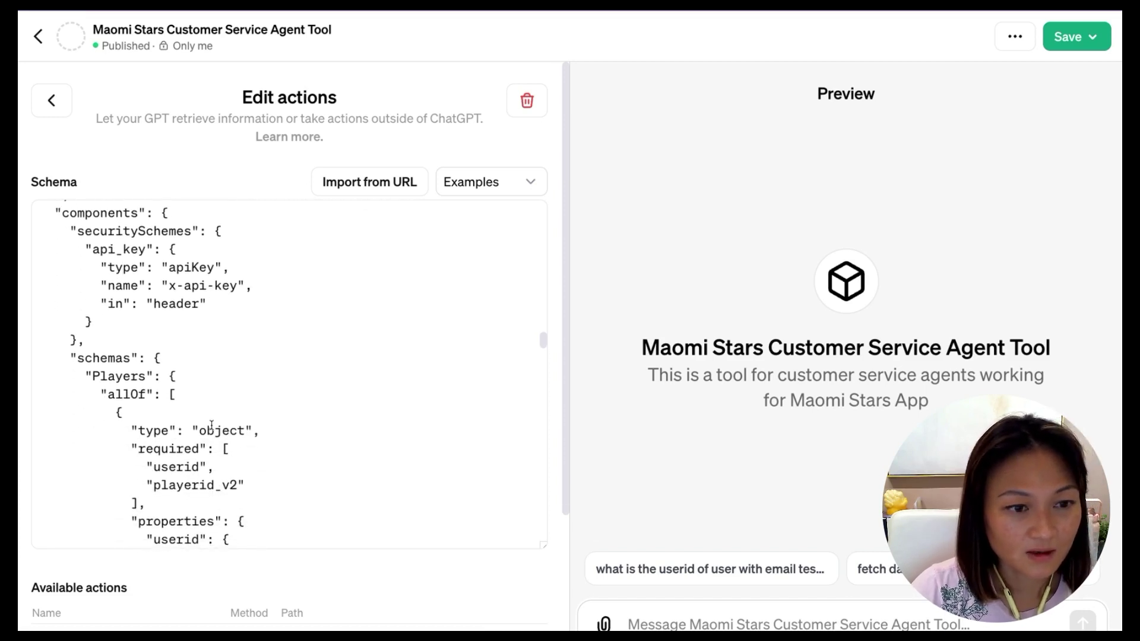
pyautogui.scroll(1, 211, 425)
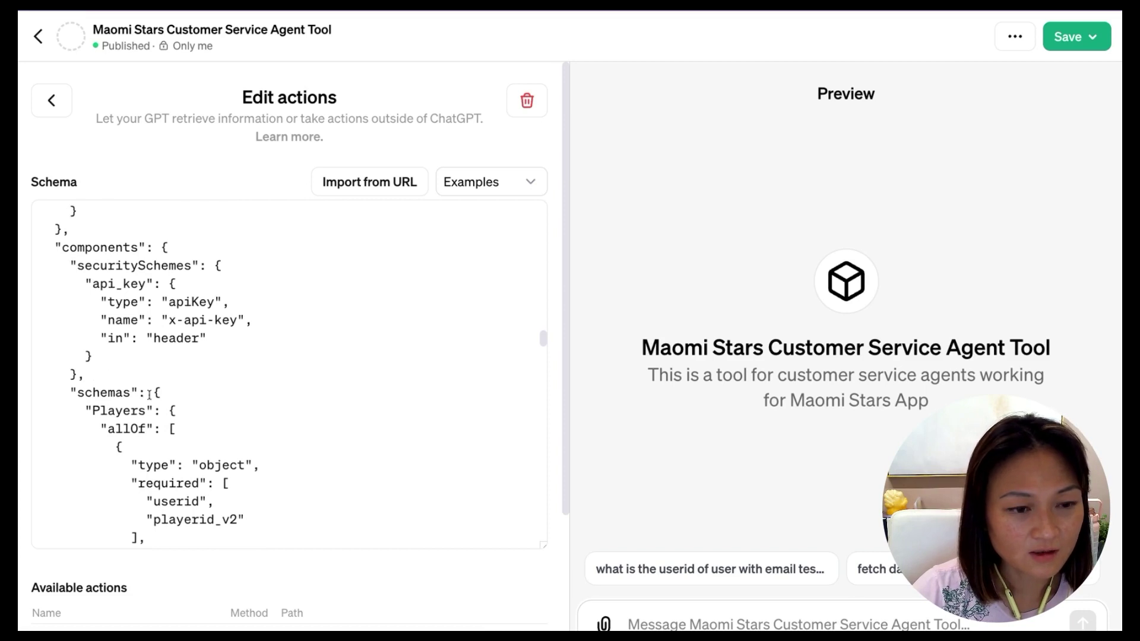
pyautogui.scroll(6, 205, 392)
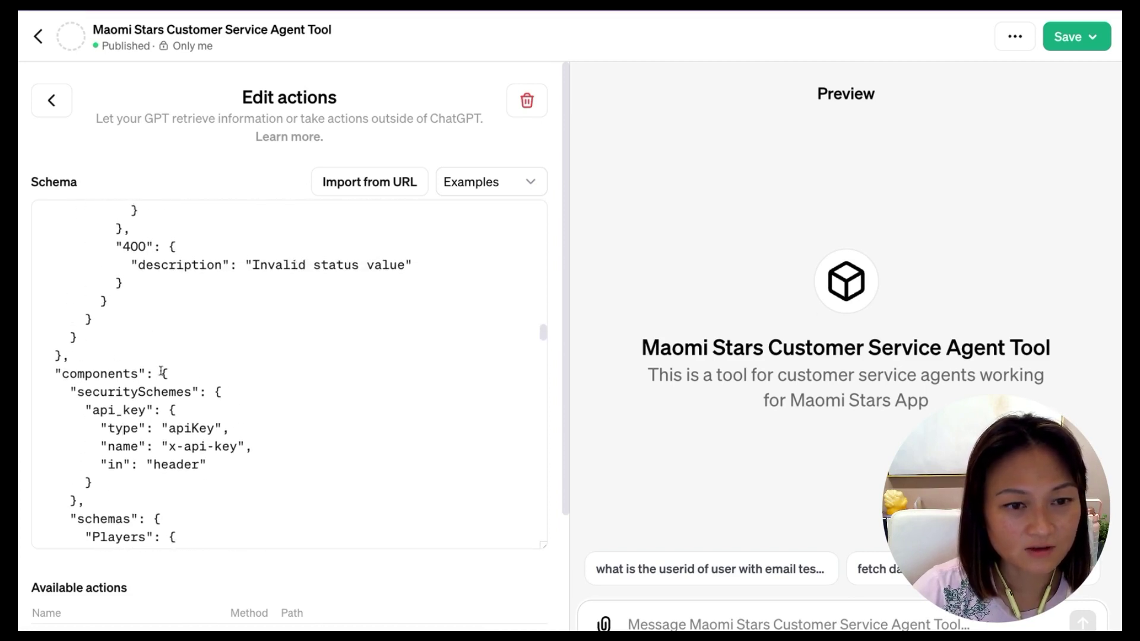
pyautogui.scroll(11, 168, 372)
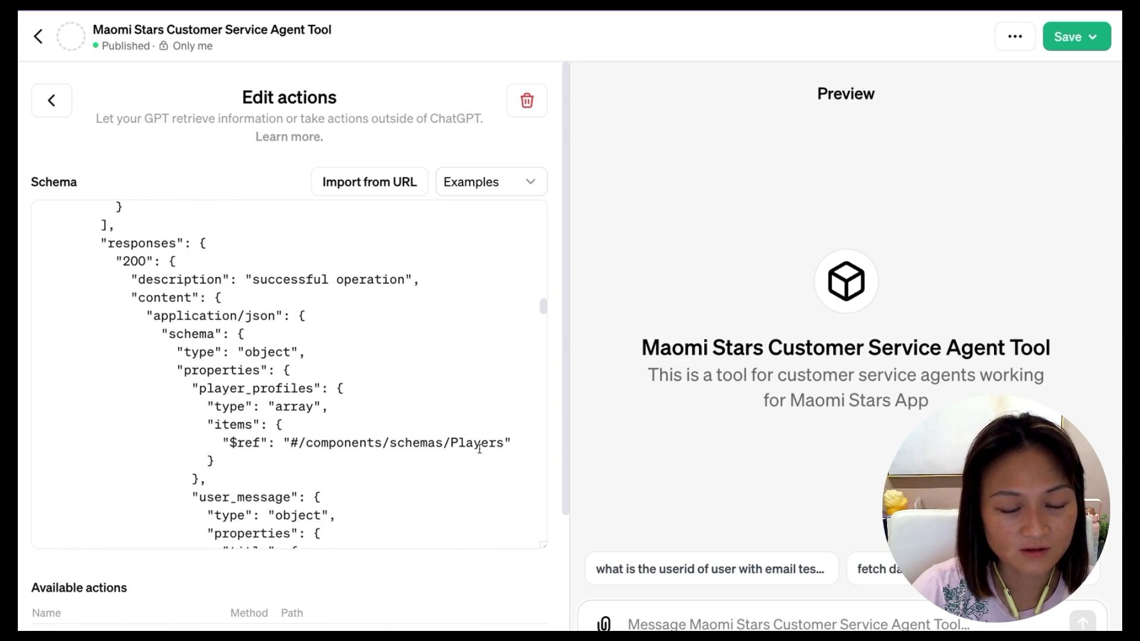
pyautogui.scroll(-14, 481, 449)
pyautogui.scroll(-7, 480, 449)
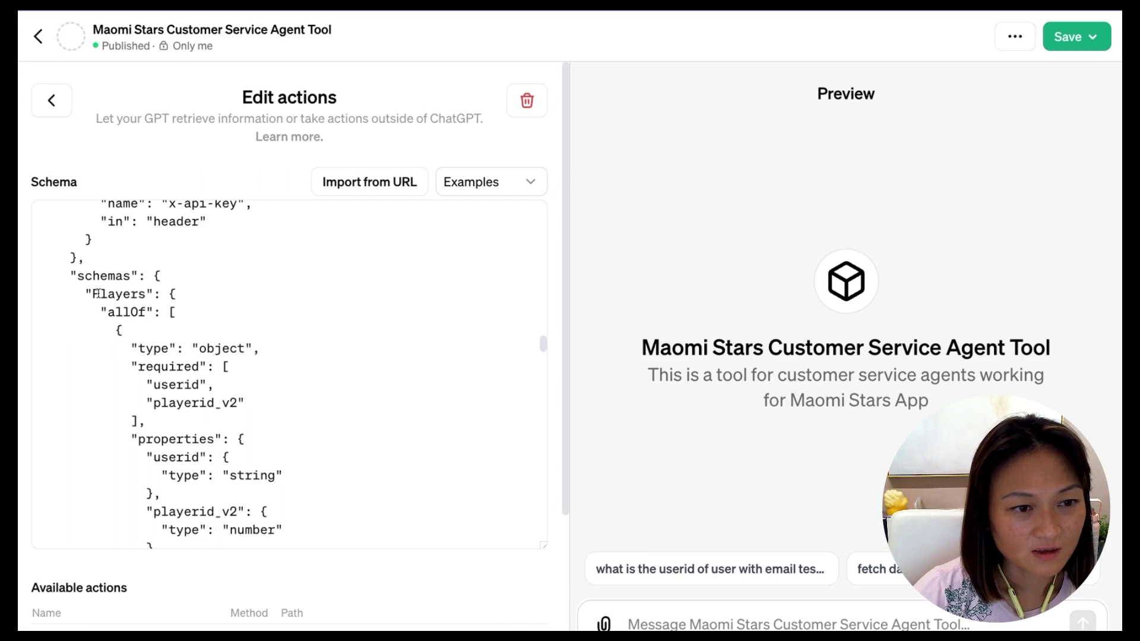
pyautogui.scroll(-2, 323, 394)
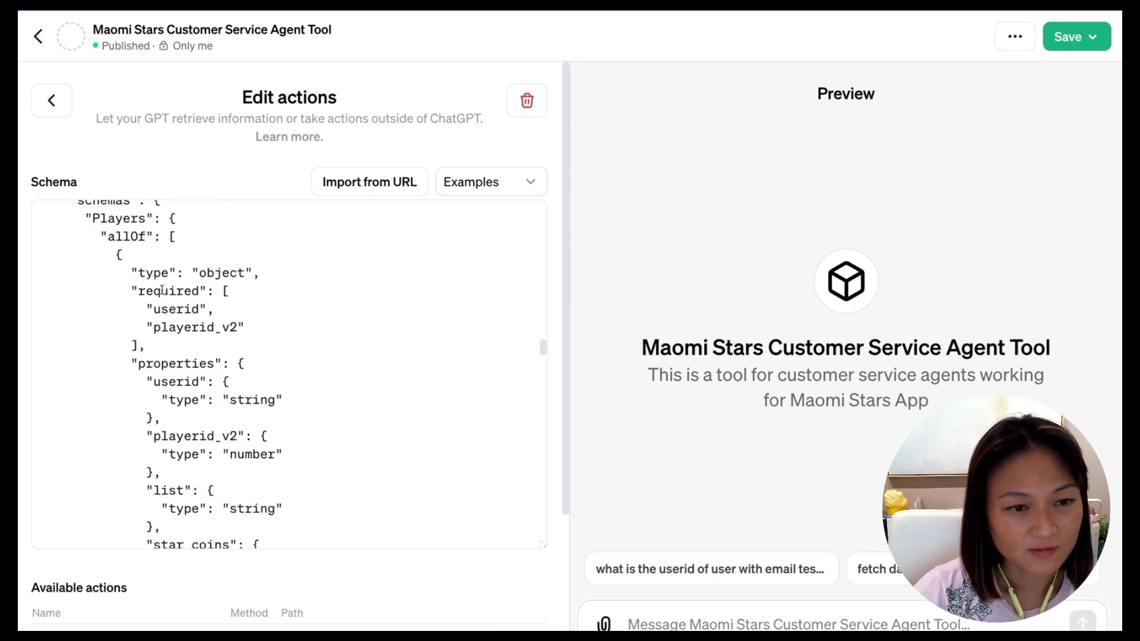
pyautogui.scroll(-1, 165, 337)
pyautogui.scroll(-1, 261, 364)
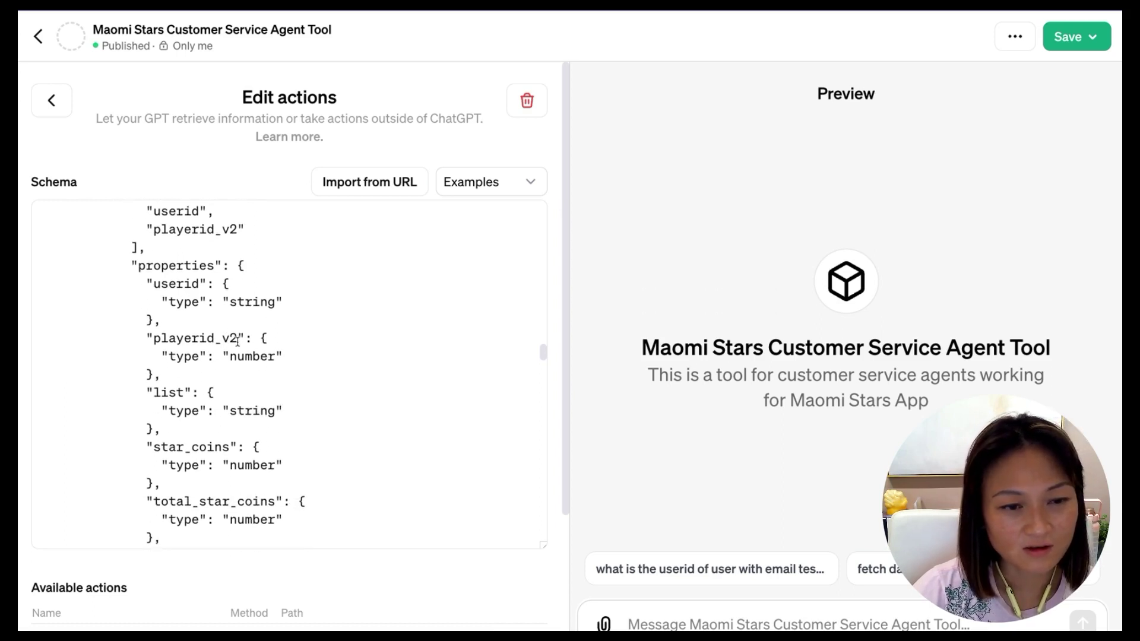
pyautogui.scroll(-2, 264, 356)
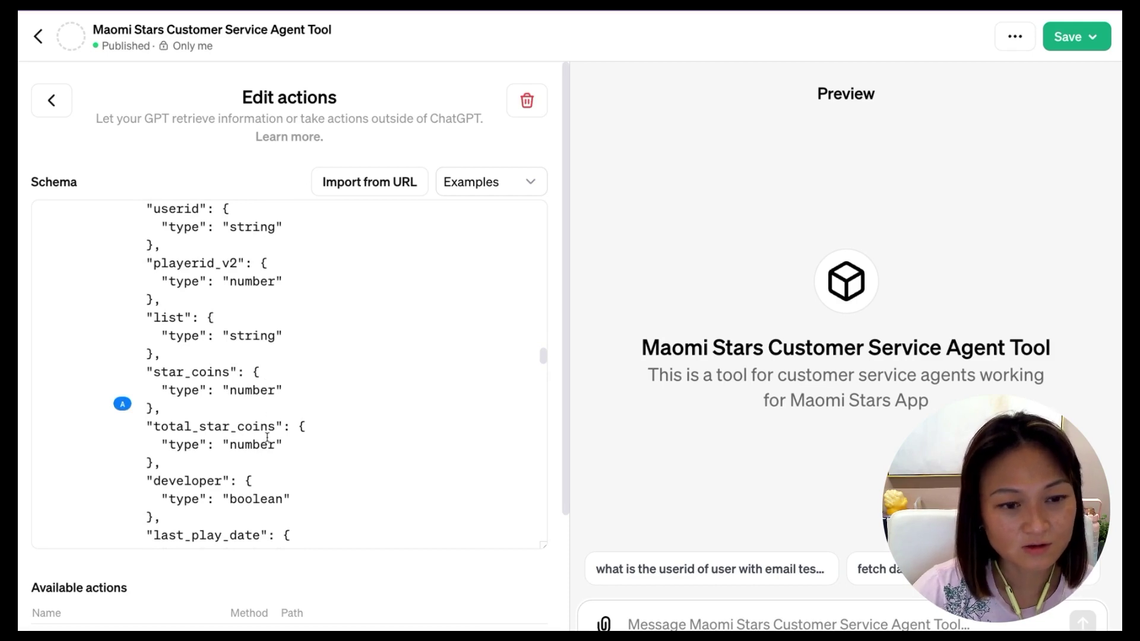
pyautogui.scroll(-1, 266, 435)
pyautogui.scroll(-3, 267, 437)
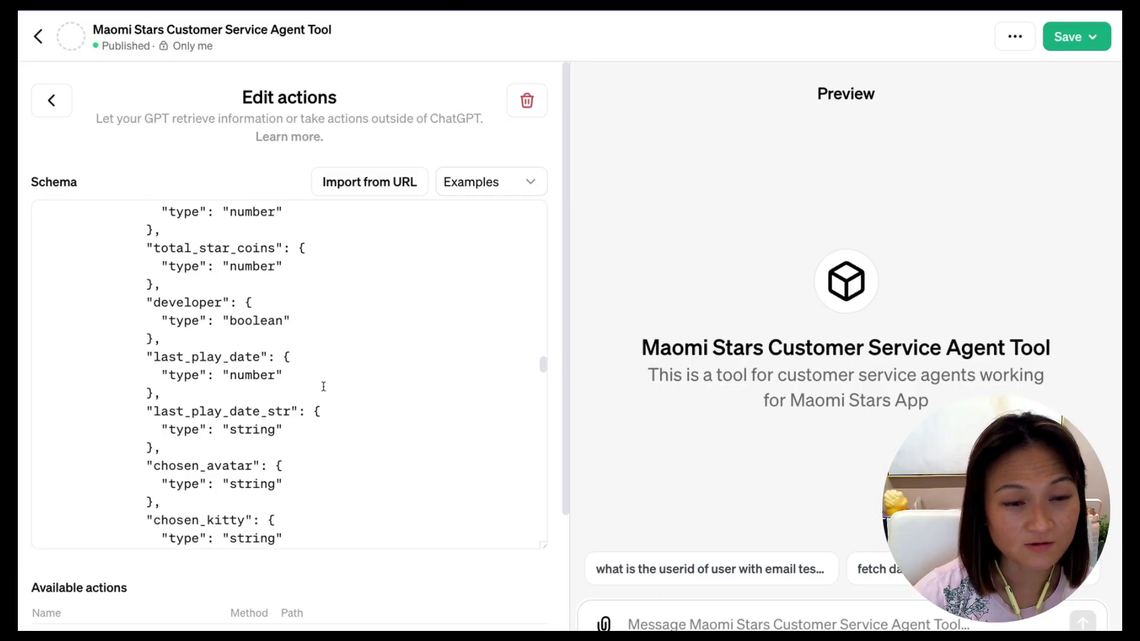
pyautogui.scroll(-6, 327, 384)
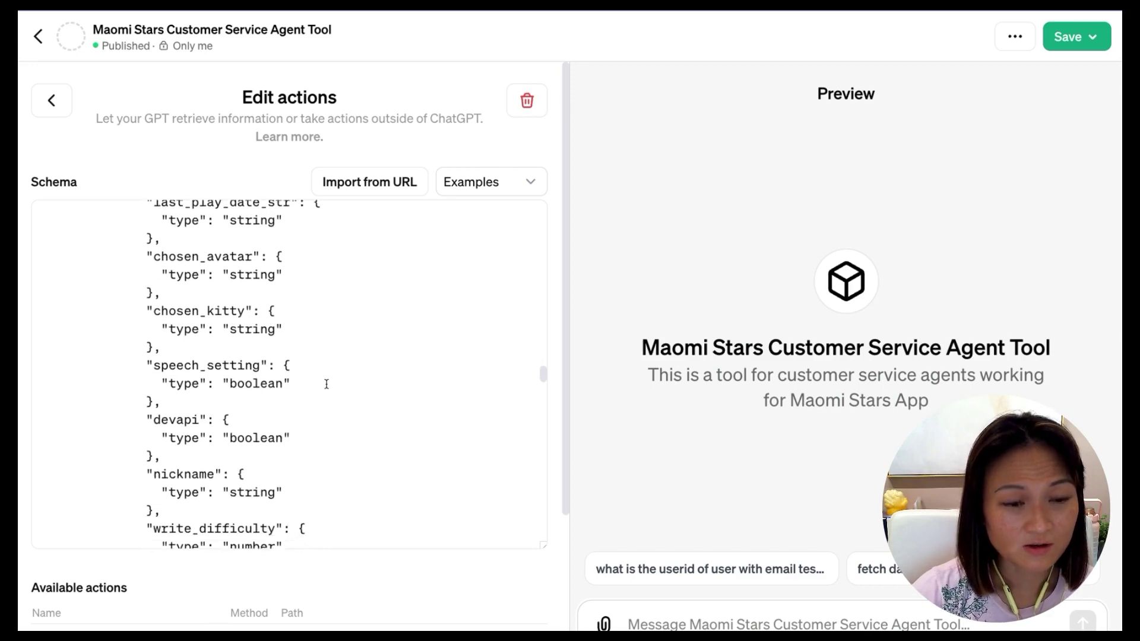
pyautogui.scroll(-8, 327, 384)
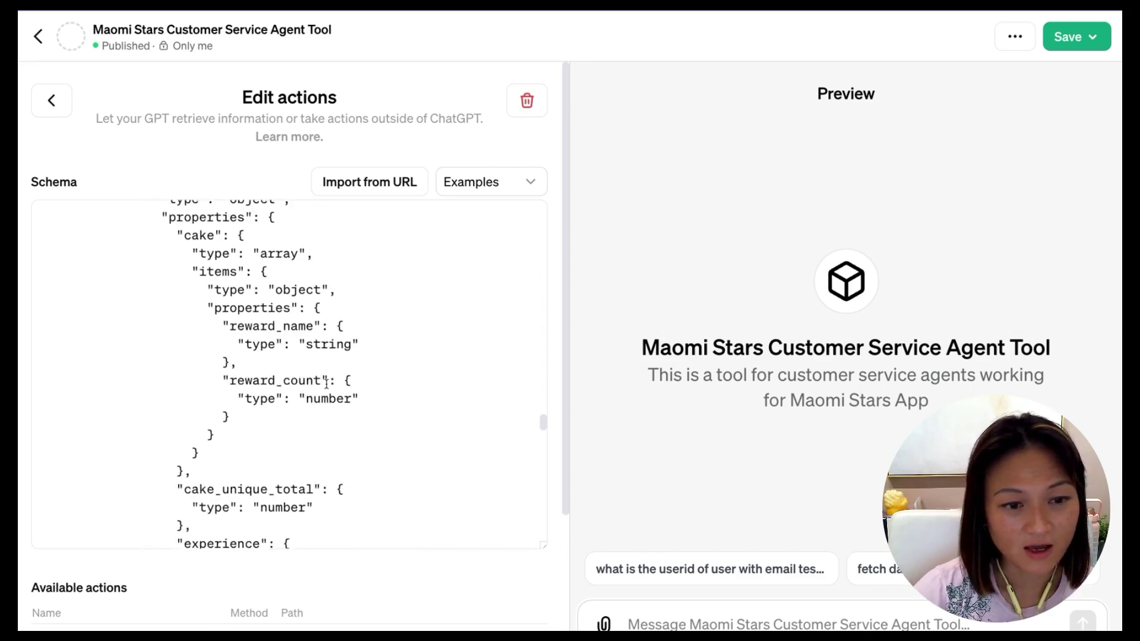
pyautogui.scroll(-8, 326, 384)
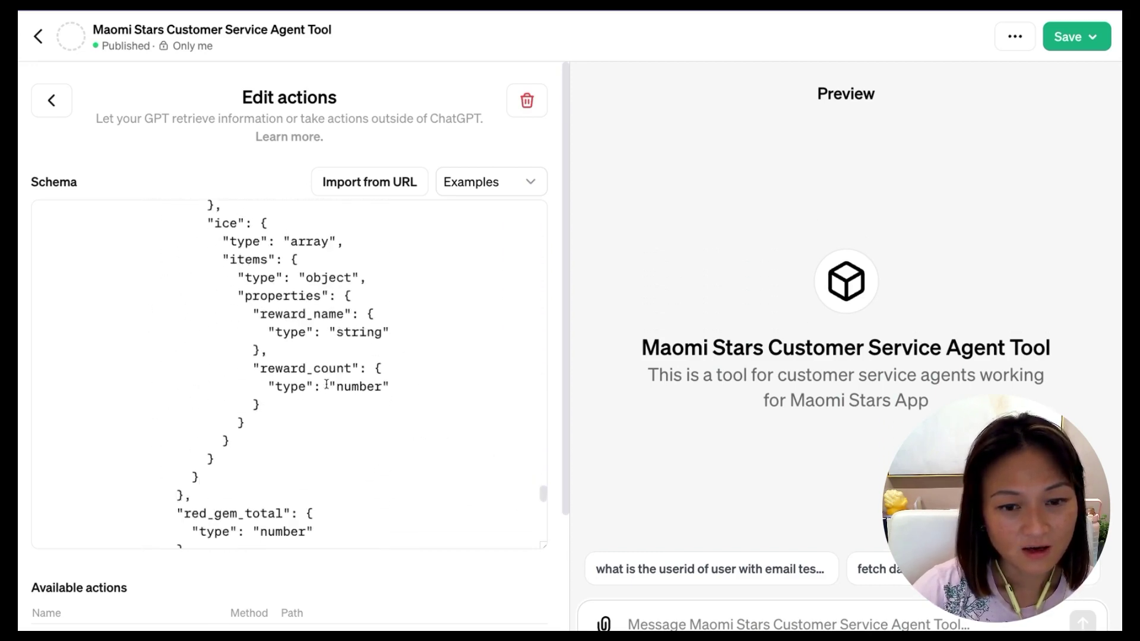
pyautogui.scroll(-8, 326, 384)
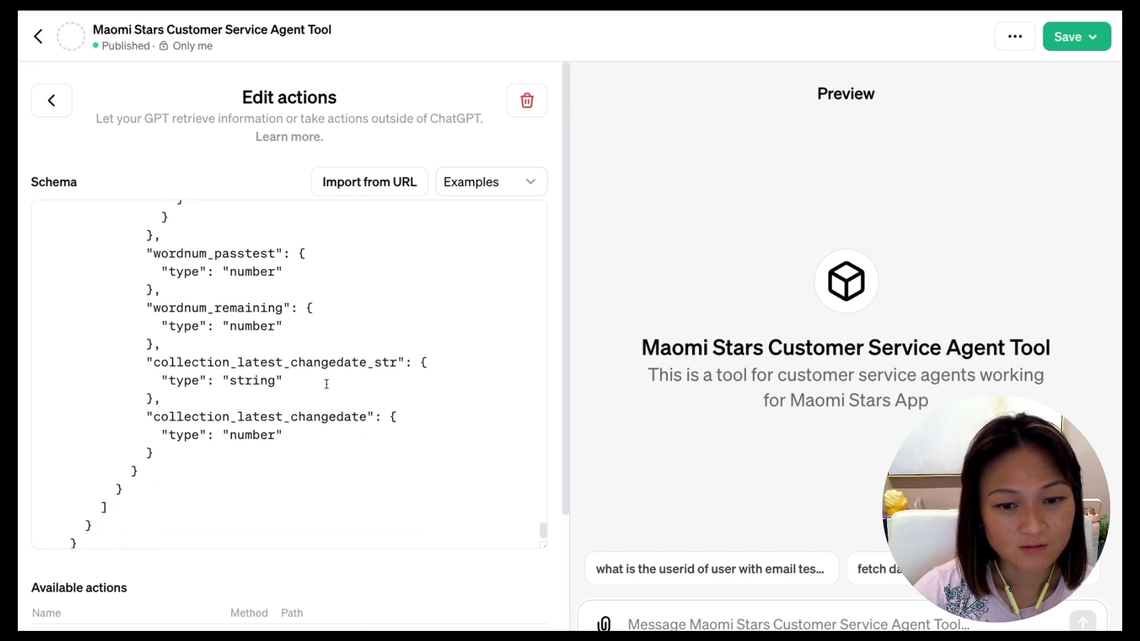
pyautogui.scroll(15, 327, 384)
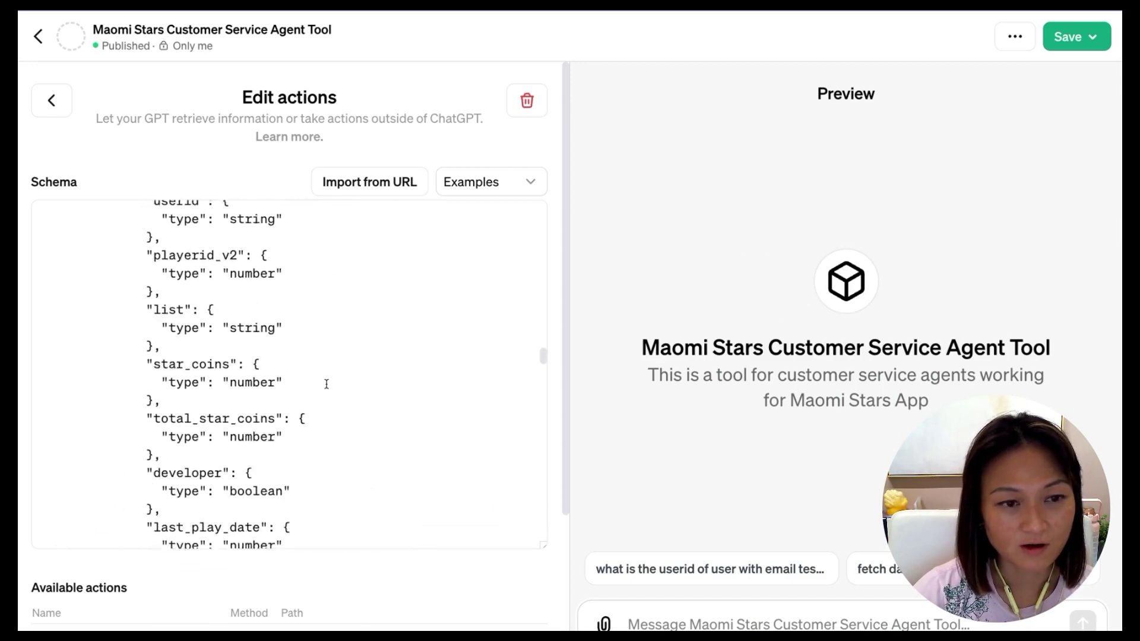
pyautogui.scroll(1, 327, 384)
pyautogui.scroll(-4, 327, 384)
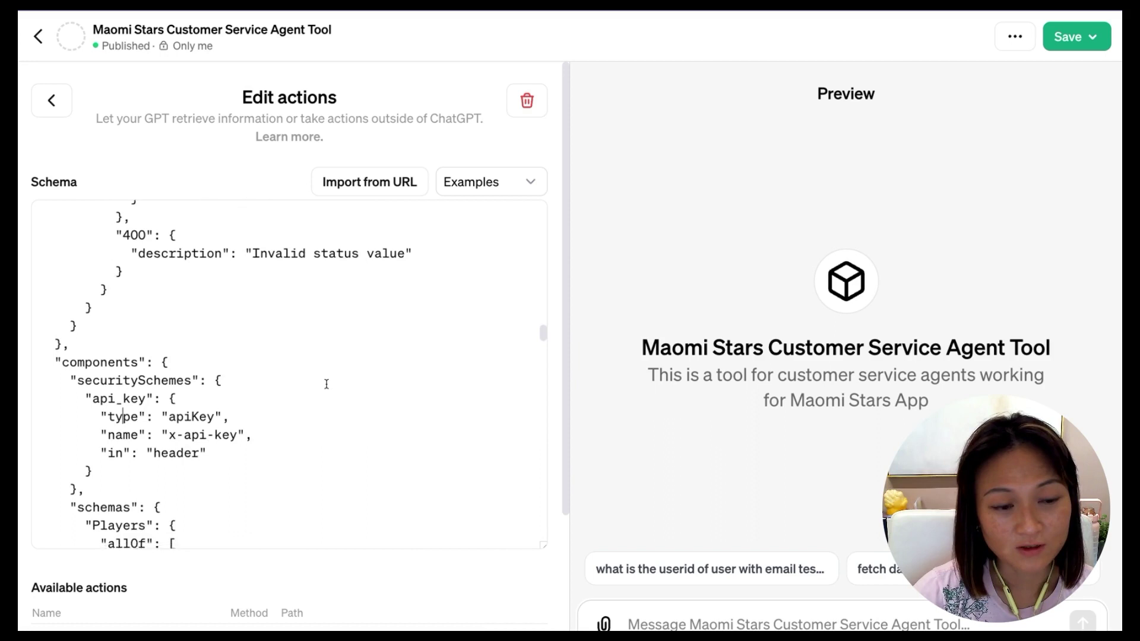
pyautogui.scroll(-1, 326, 384)
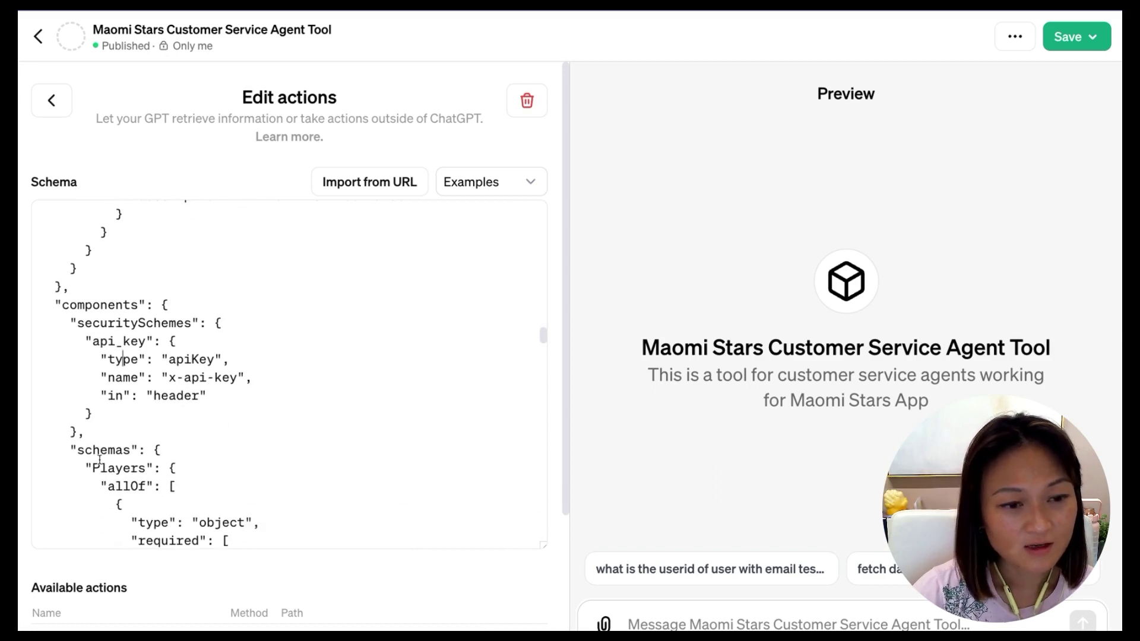
pyautogui.moveTo(145, 468); pyautogui.dragTo(94, 467)
pyautogui.scroll(-1, 89, 469)
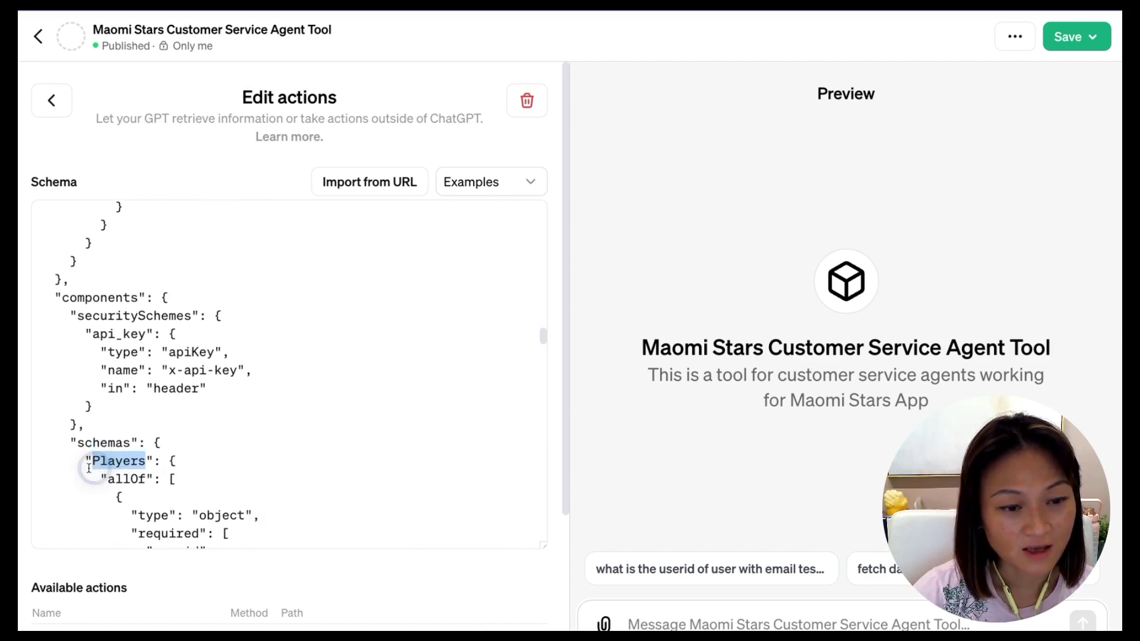
pyautogui.scroll(8, 425, 427)
pyautogui.scroll(-5, 425, 428)
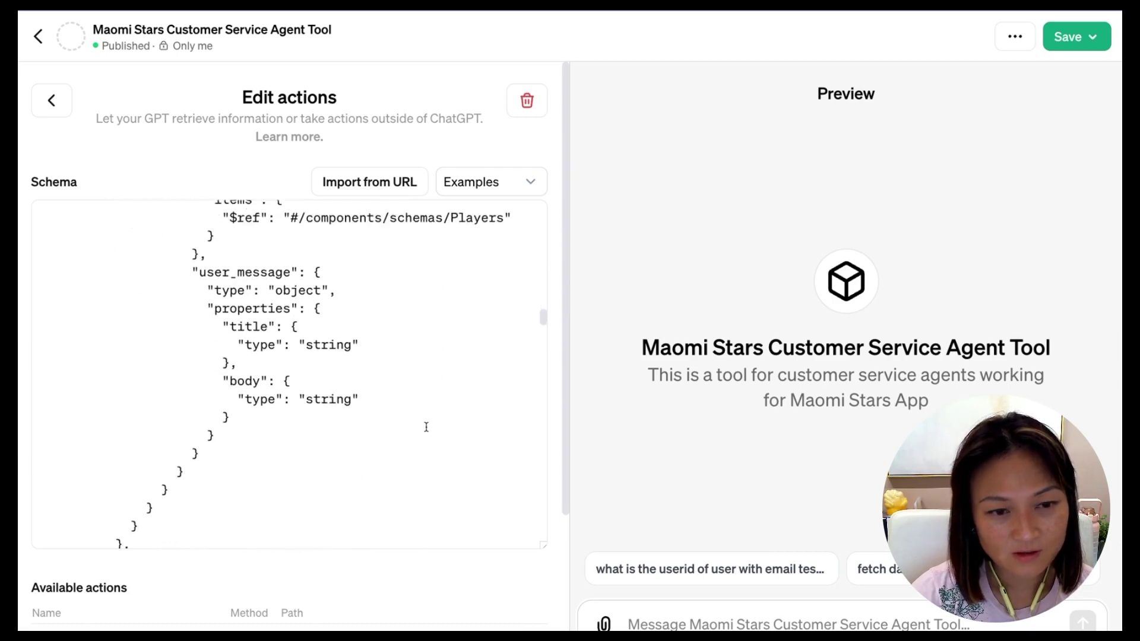
pyautogui.scroll(-5, 426, 428)
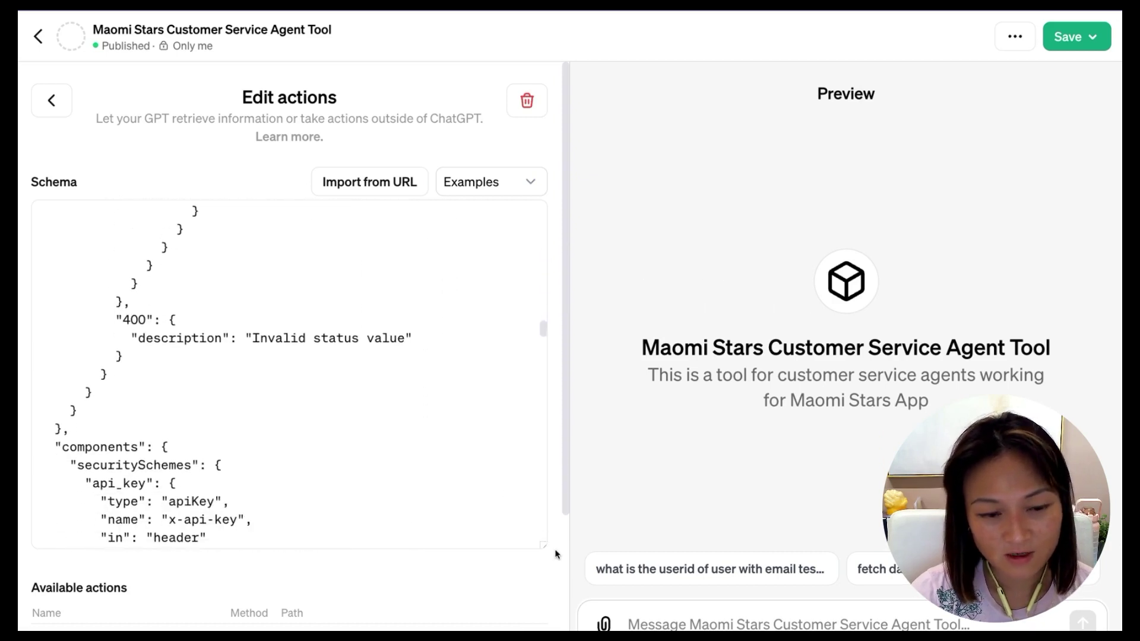
pyautogui.scroll(-3, 556, 553)
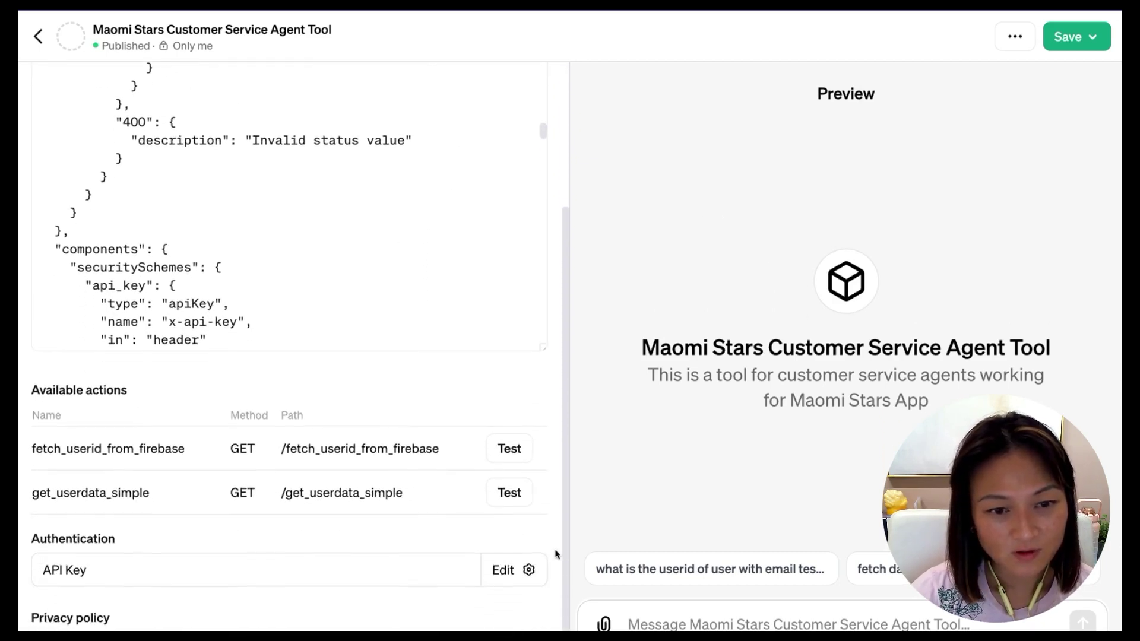
pyautogui.scroll(-1, 556, 553)
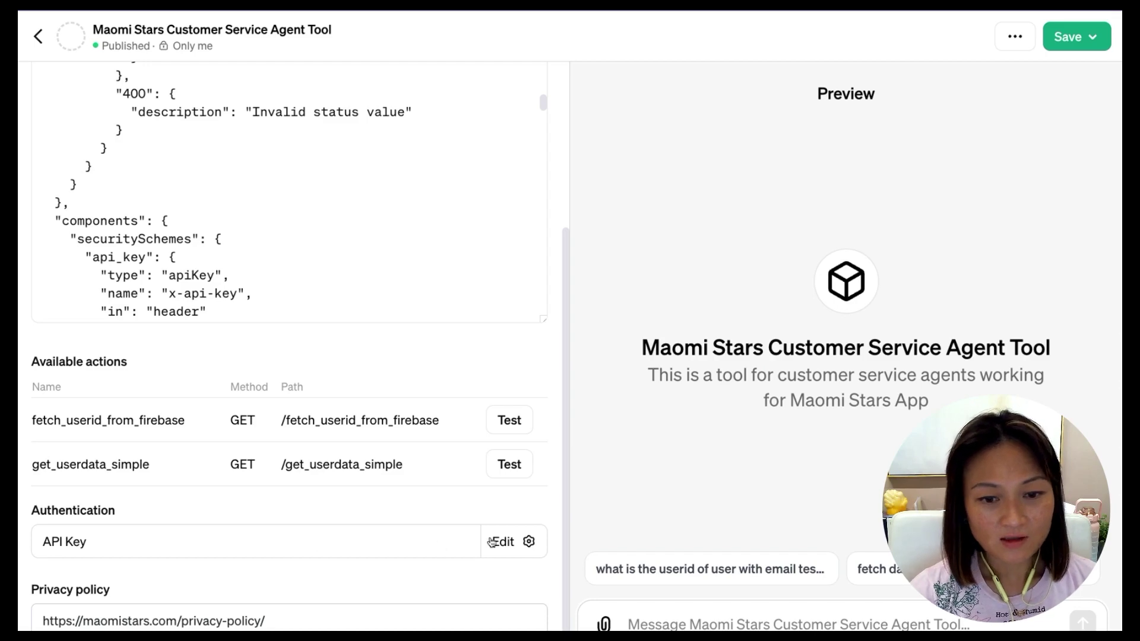
# Open the API Key authentication settings (Custom, x-api-key), then go to the Stoplight API keys article.
pyautogui.click(503, 542)
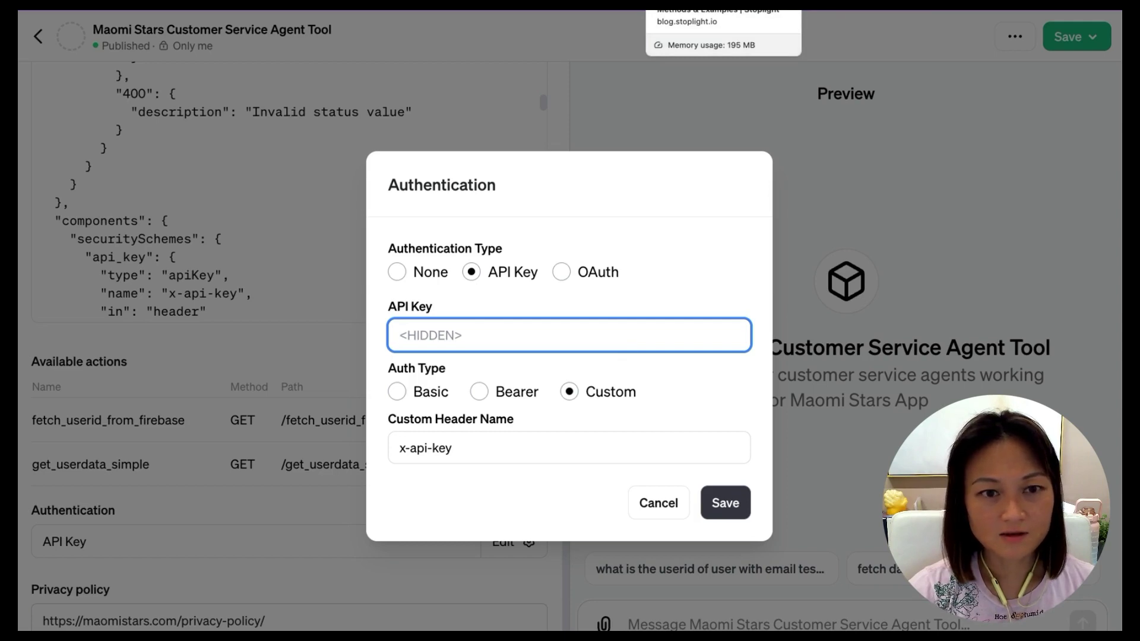
pyautogui.click(723, 6)
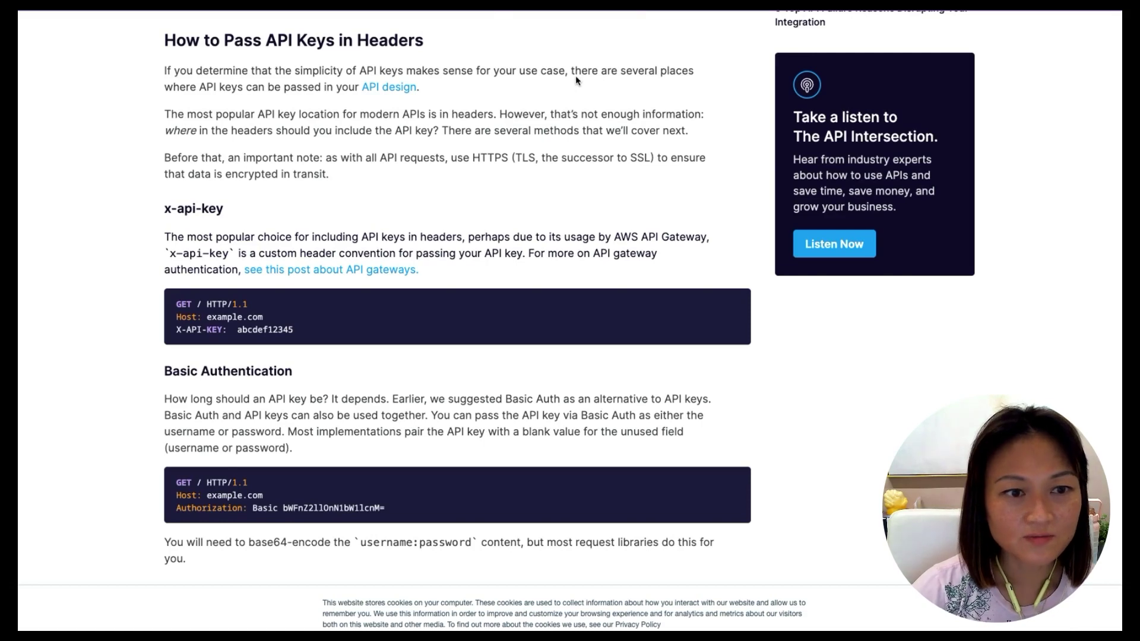
# Highlight the 'API Keys' heading and the AWS API Gateway mention in the Stoplight article.
pyautogui.scroll(1, 575, 76)
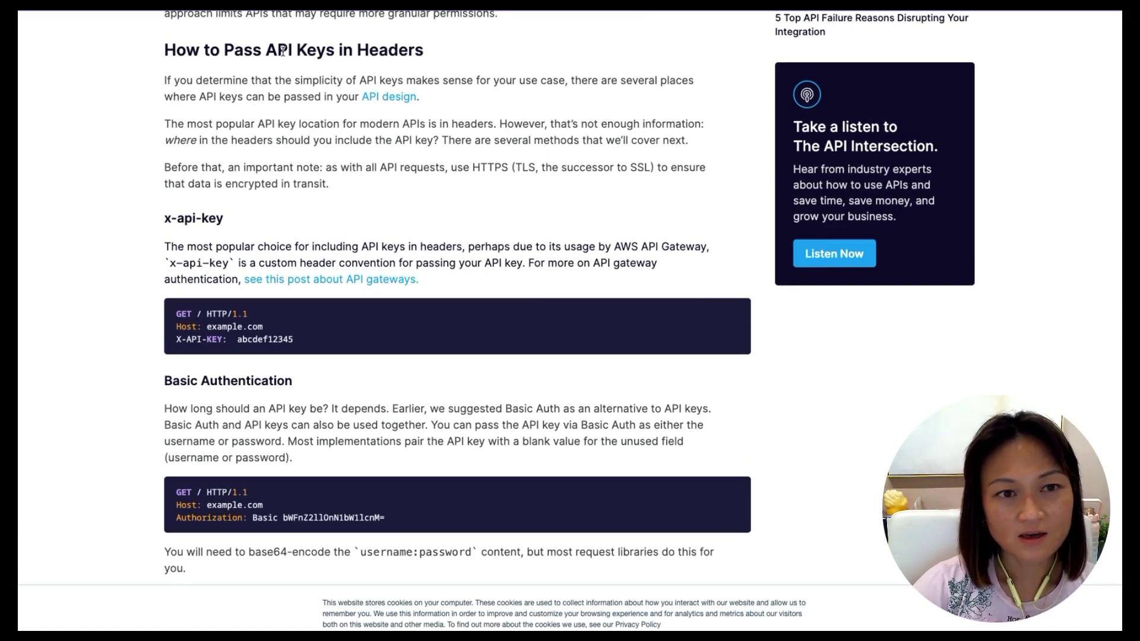
pyautogui.moveTo(265, 50); pyautogui.dragTo(336, 50)
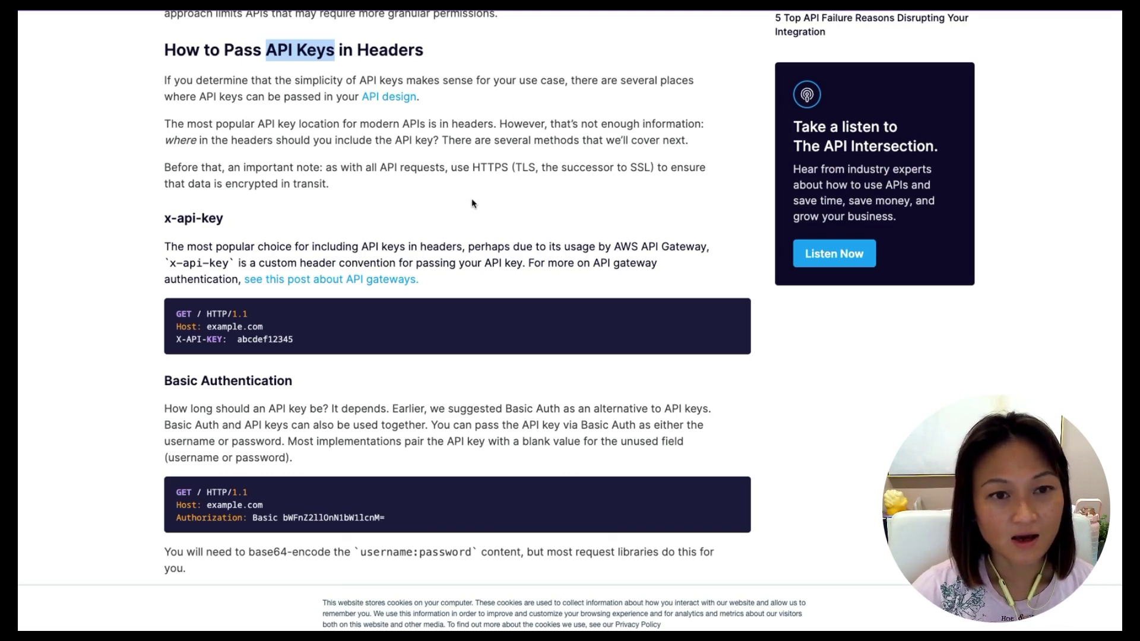
pyautogui.scroll(-1, 191, 235)
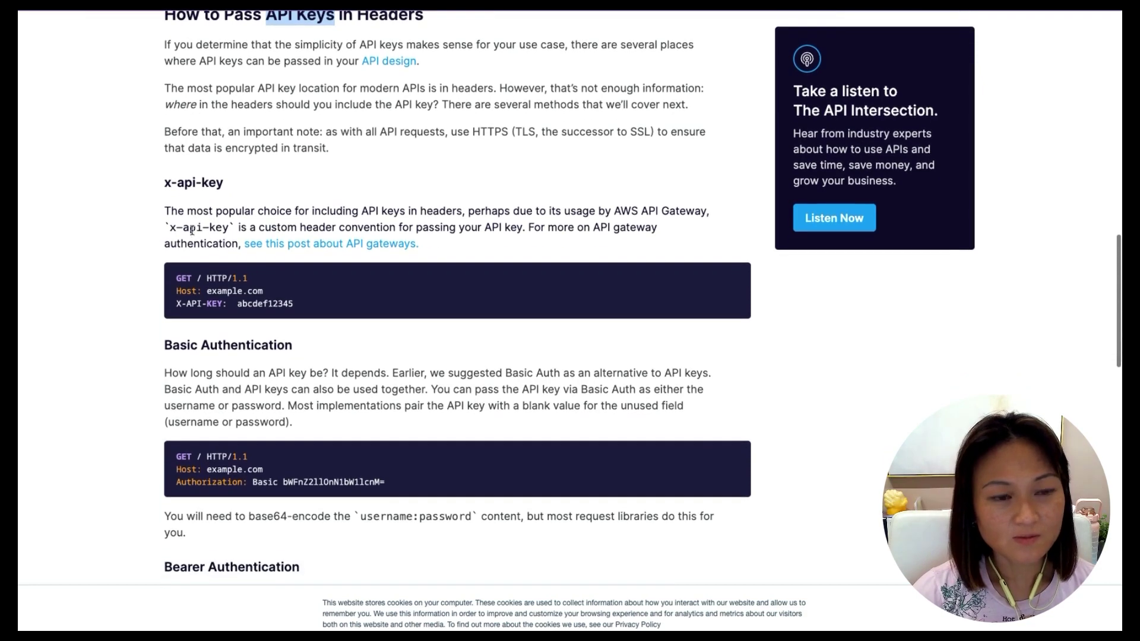
pyautogui.moveTo(165, 183); pyautogui.dragTo(226, 187)
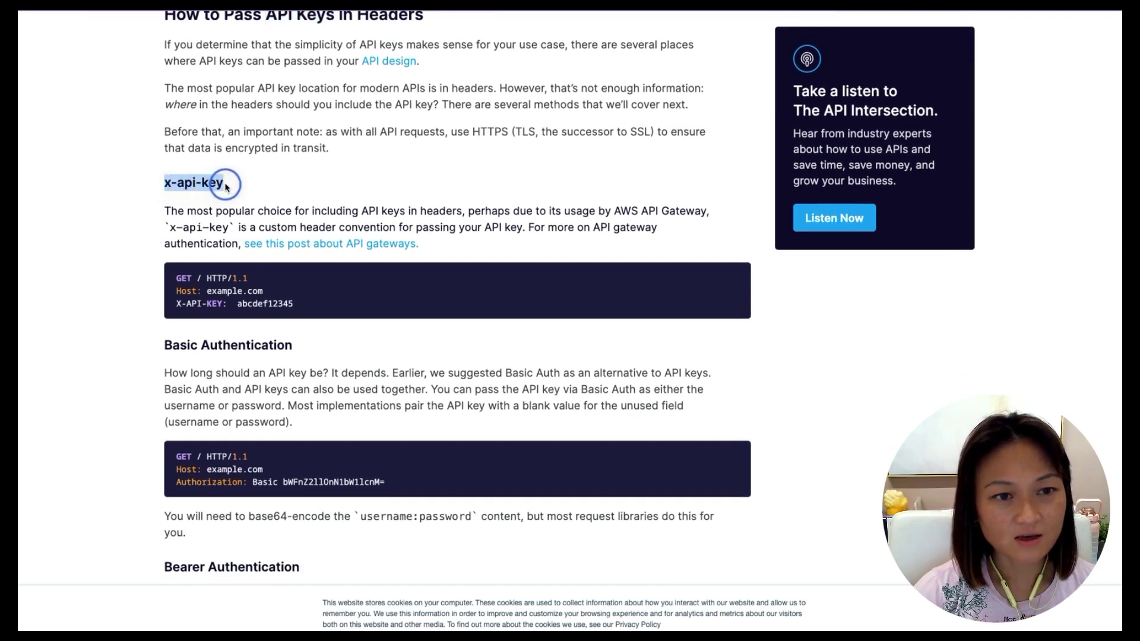
pyautogui.click(262, 187)
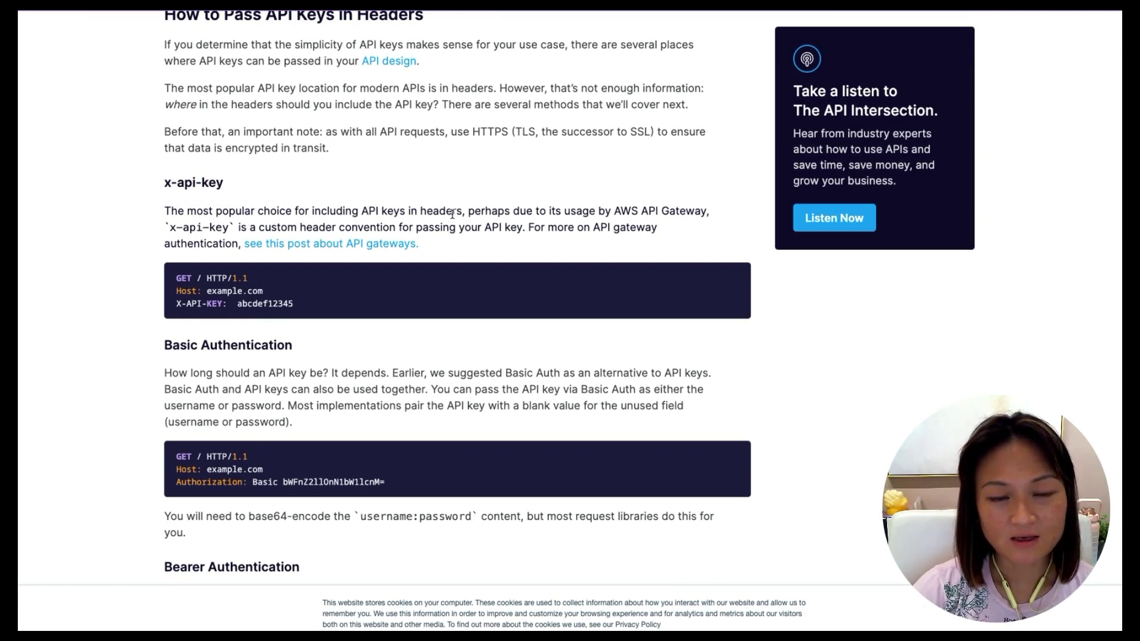
pyautogui.moveTo(613, 212); pyautogui.dragTo(705, 215)
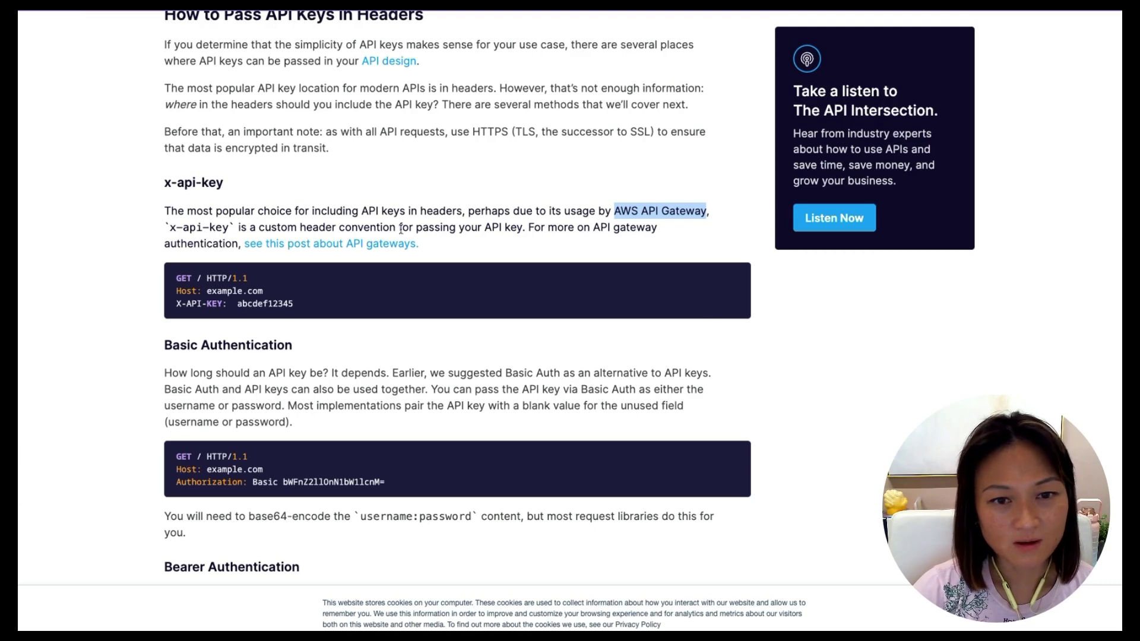
# Read through the rest of the article, then return and highlight the x-api-key section.
pyautogui.scroll(-1, 419, 229)
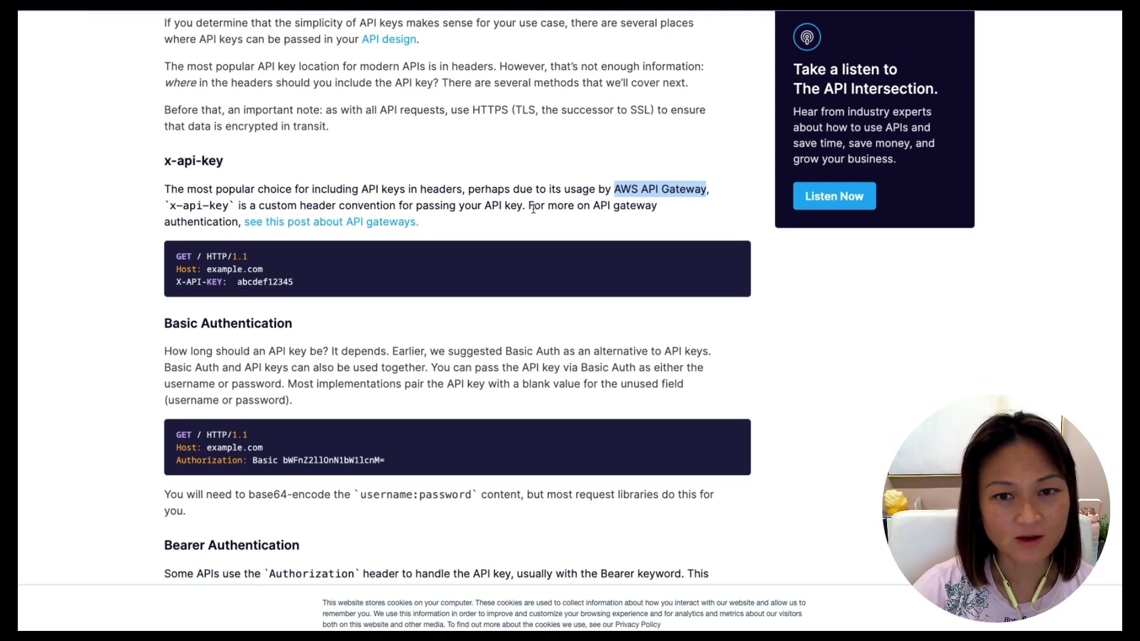
pyautogui.scroll(-3, 533, 208)
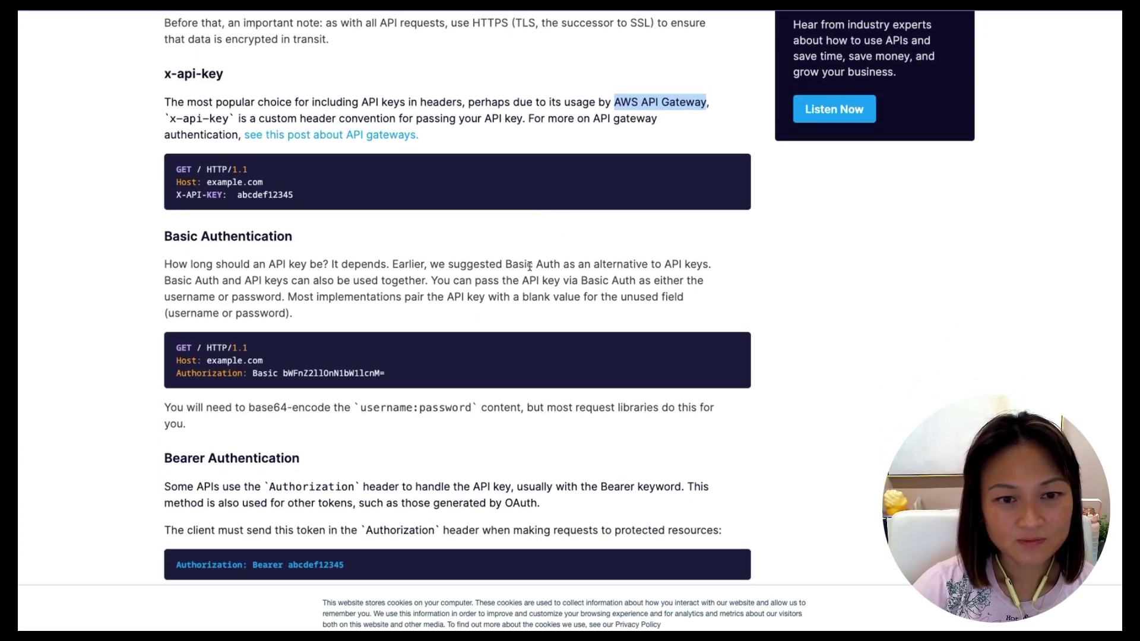
pyautogui.scroll(-1, 575, 277)
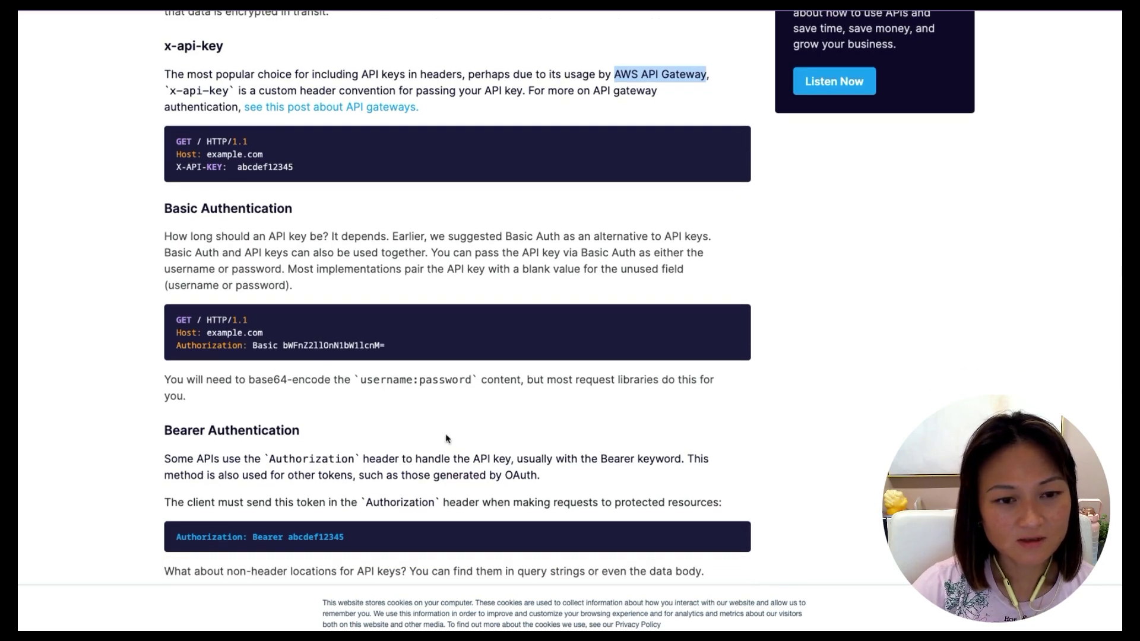
pyautogui.scroll(-3, 448, 440)
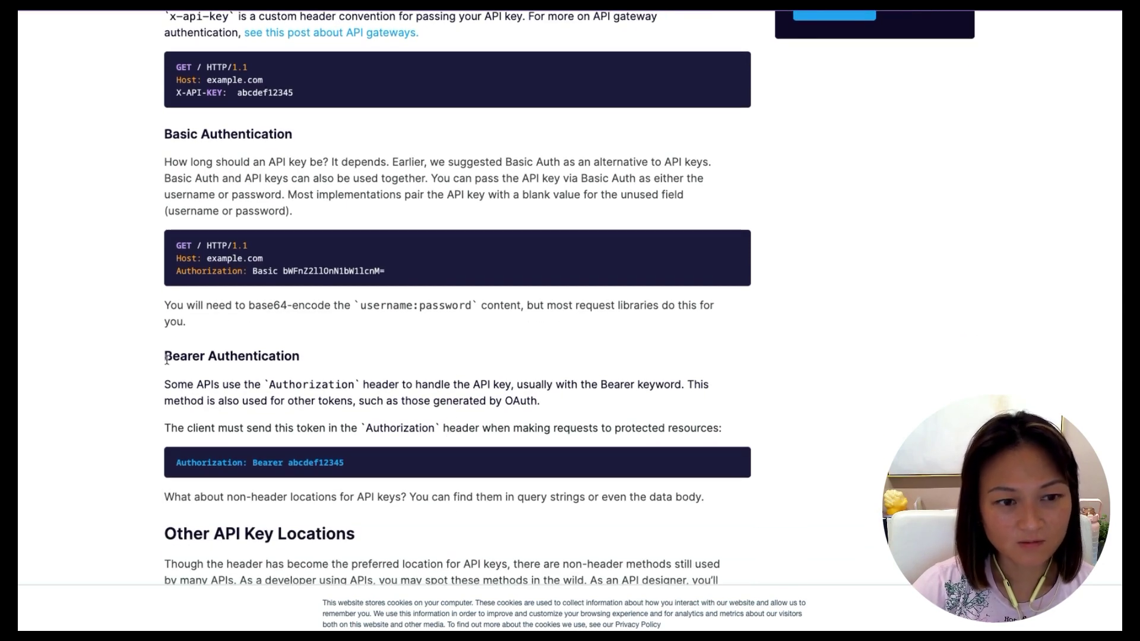
pyautogui.scroll(-1, 372, 376)
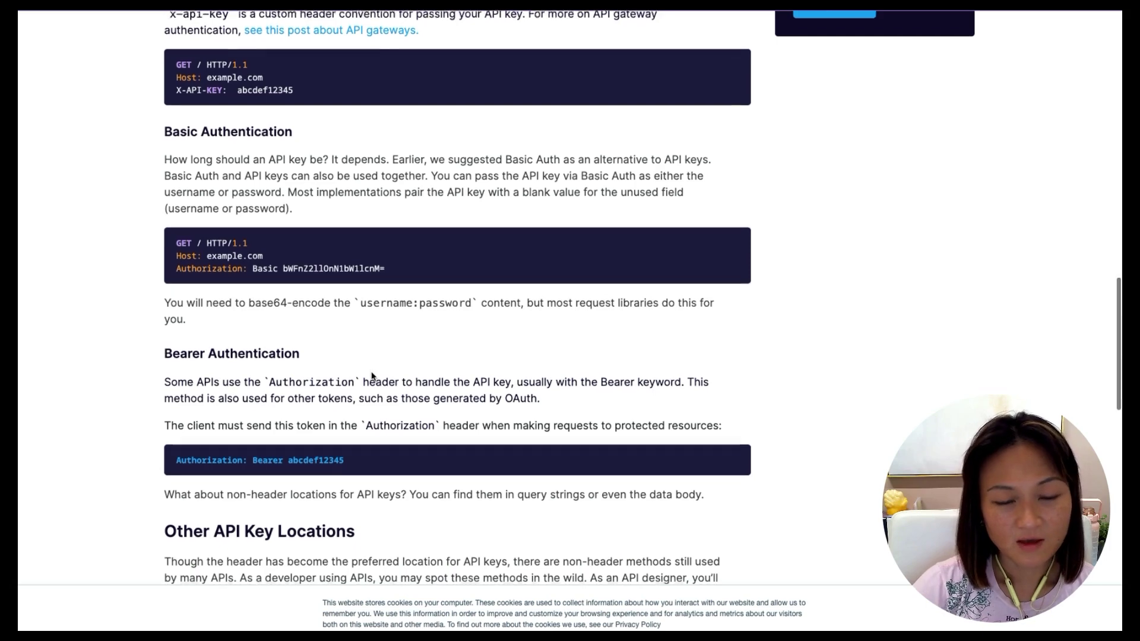
pyautogui.scroll(-3, 367, 418)
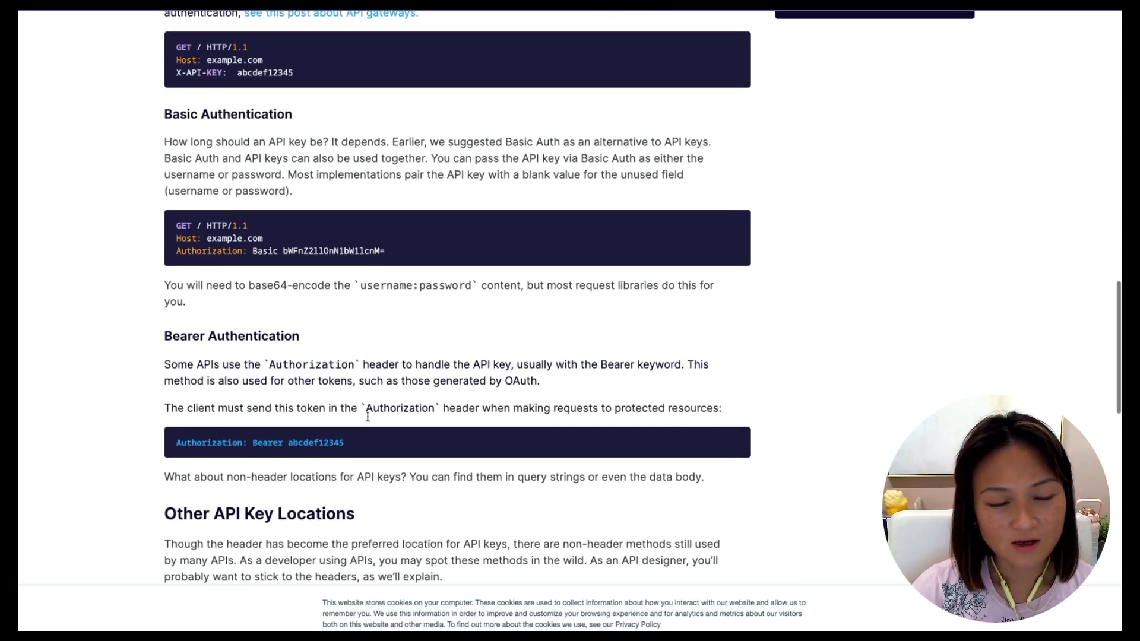
pyautogui.scroll(-5, 368, 420)
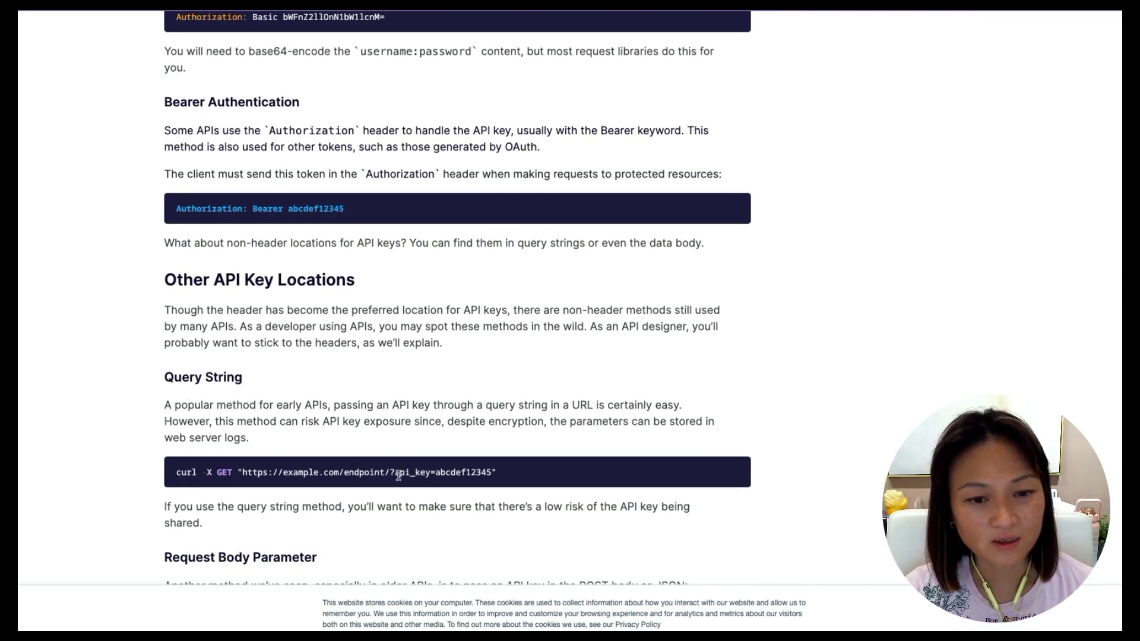
pyautogui.scroll(-2, 389, 426)
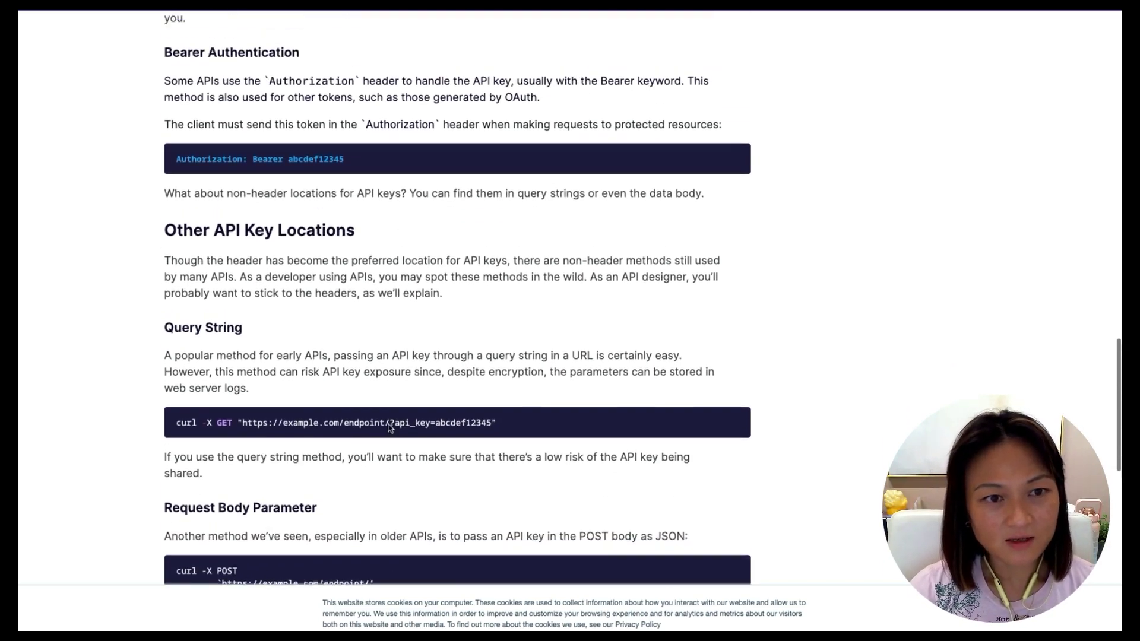
pyautogui.scroll(6, 389, 426)
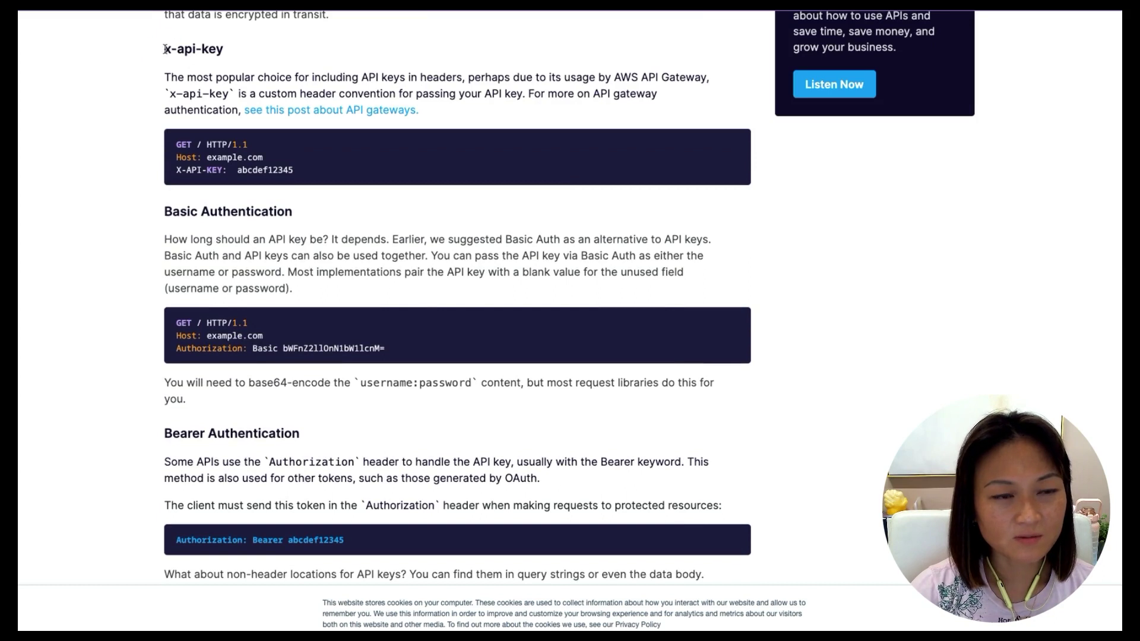
pyautogui.moveTo(164, 50); pyautogui.dragTo(252, 77)
pyautogui.click(252, 77)
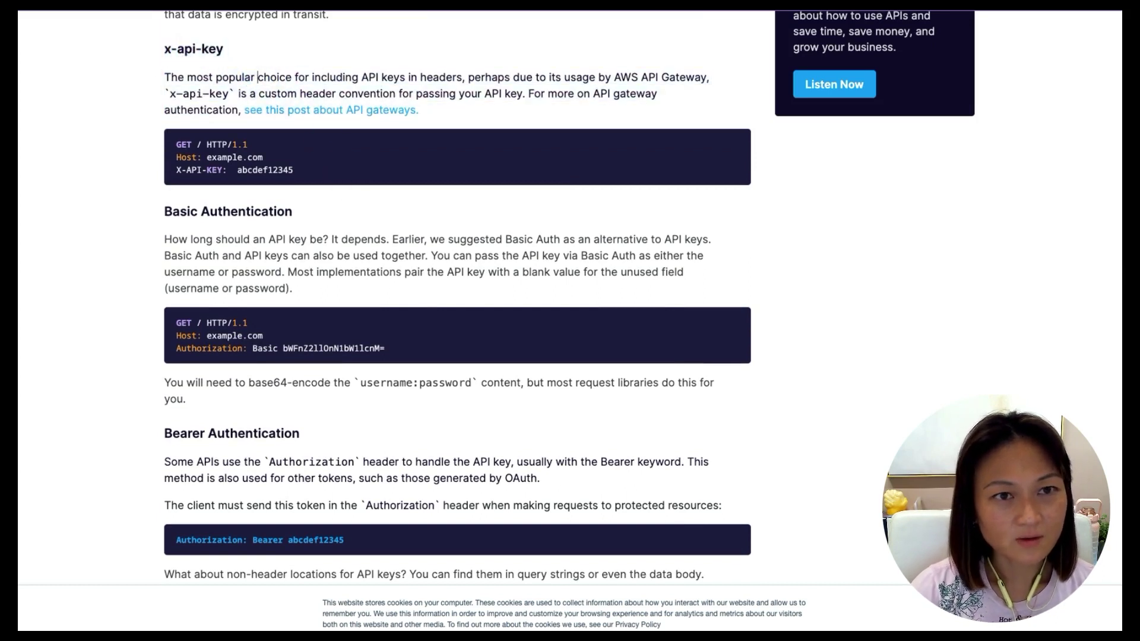
# Confirm Custom auth type with the x-api-key header and save the authentication settings.
pyautogui.hotkey('ctrl', 'Tab')
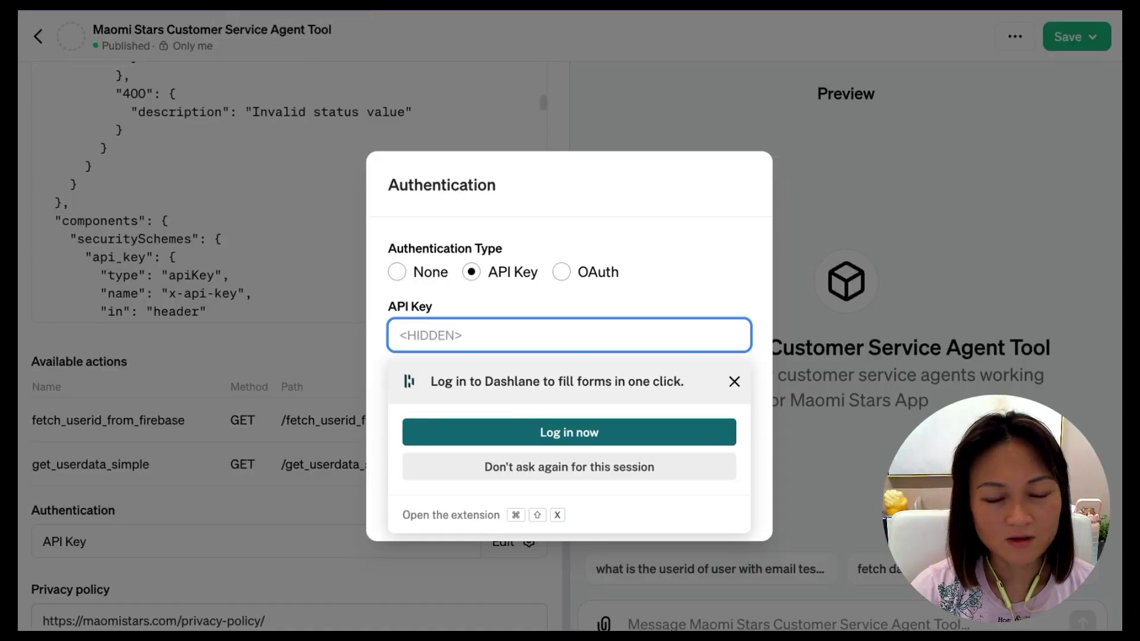
pyautogui.click(724, 224)
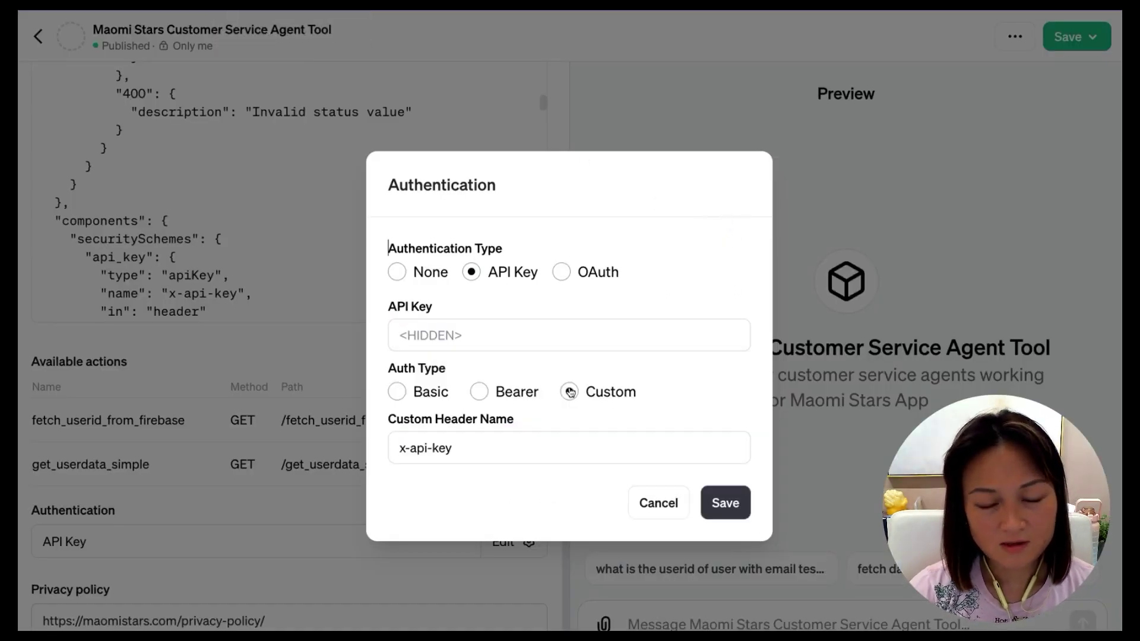
pyautogui.moveTo(397, 449); pyautogui.dragTo(449, 449)
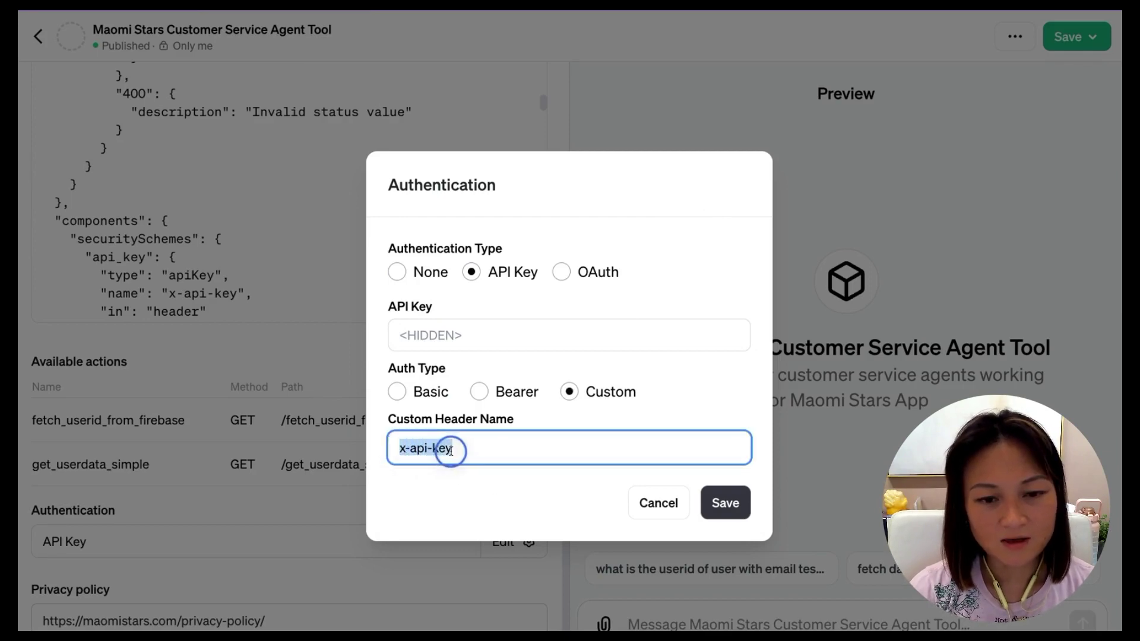
pyautogui.click(725, 503)
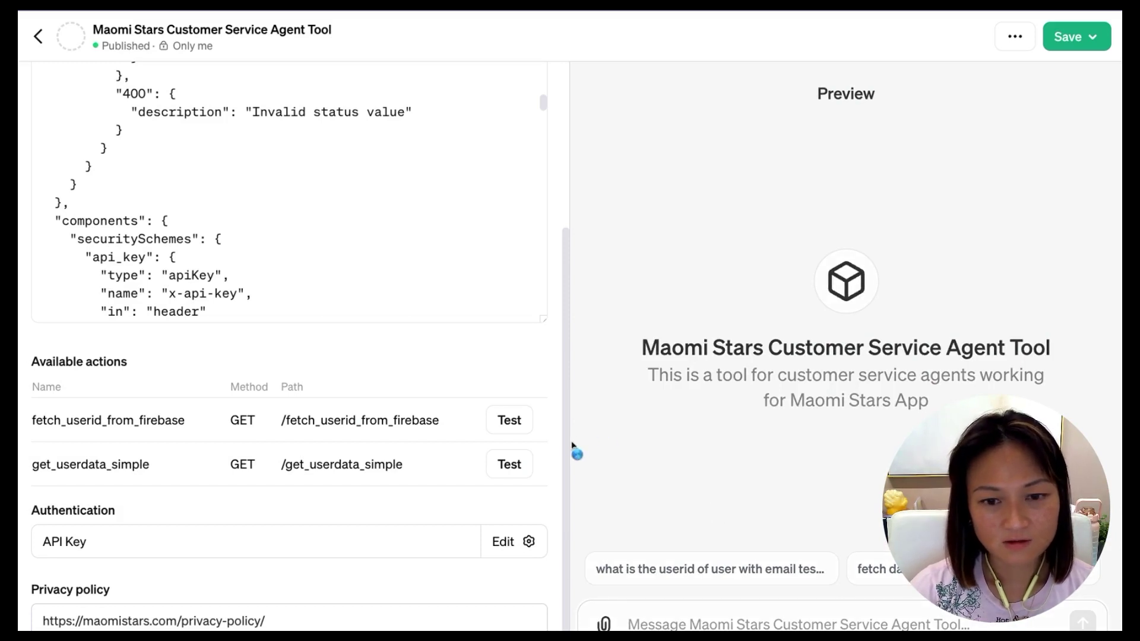
pyautogui.moveTo(567, 446); pyautogui.dragTo(566, 414)
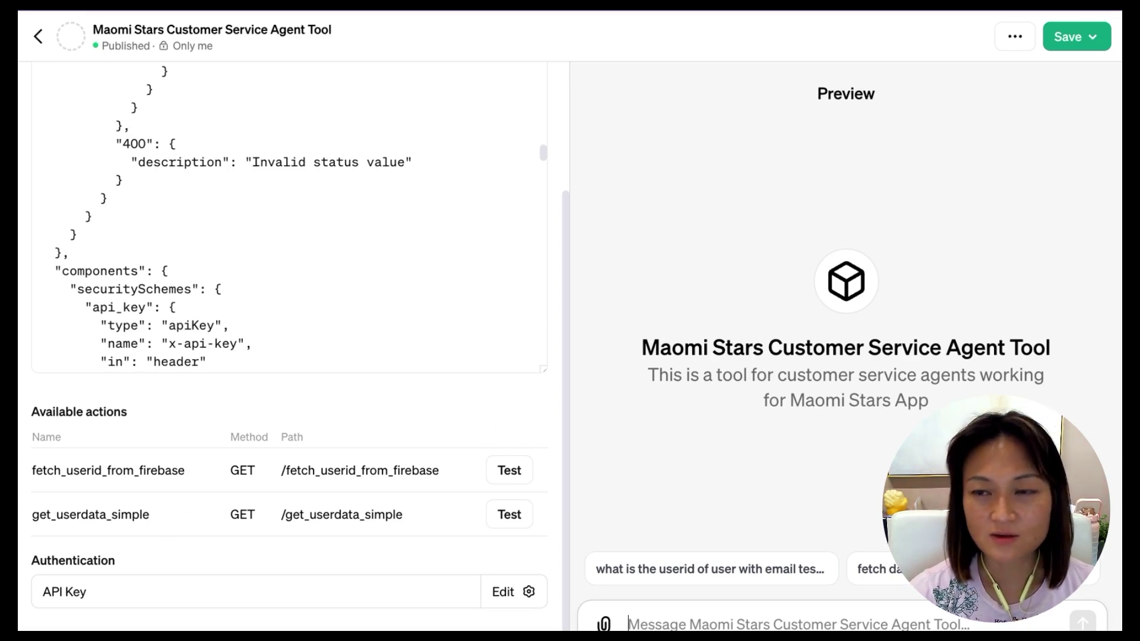
# Publish the GPT for Only me and open its chat page.
pyautogui.click(1078, 40)
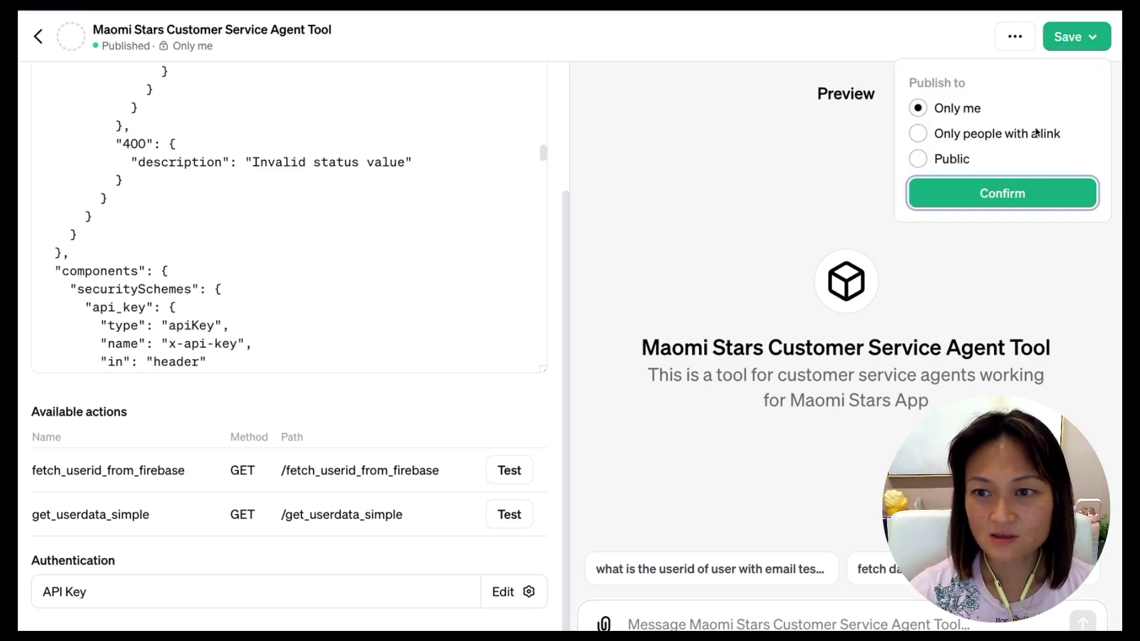
pyautogui.click(1012, 194)
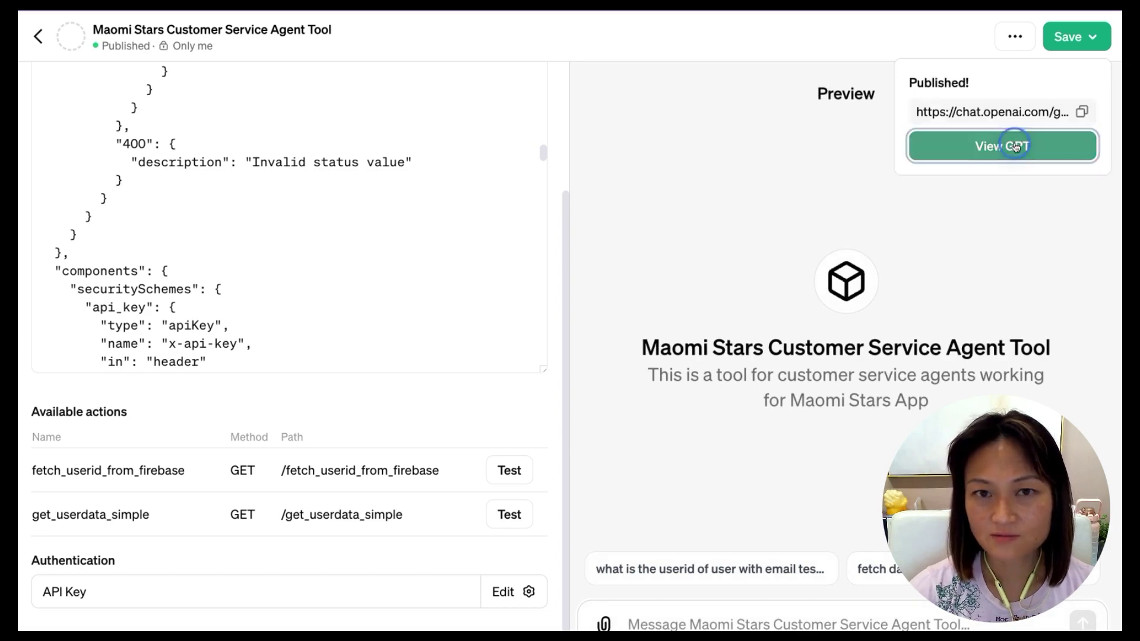
pyautogui.click(1003, 146)
pyautogui.click(588, 24)
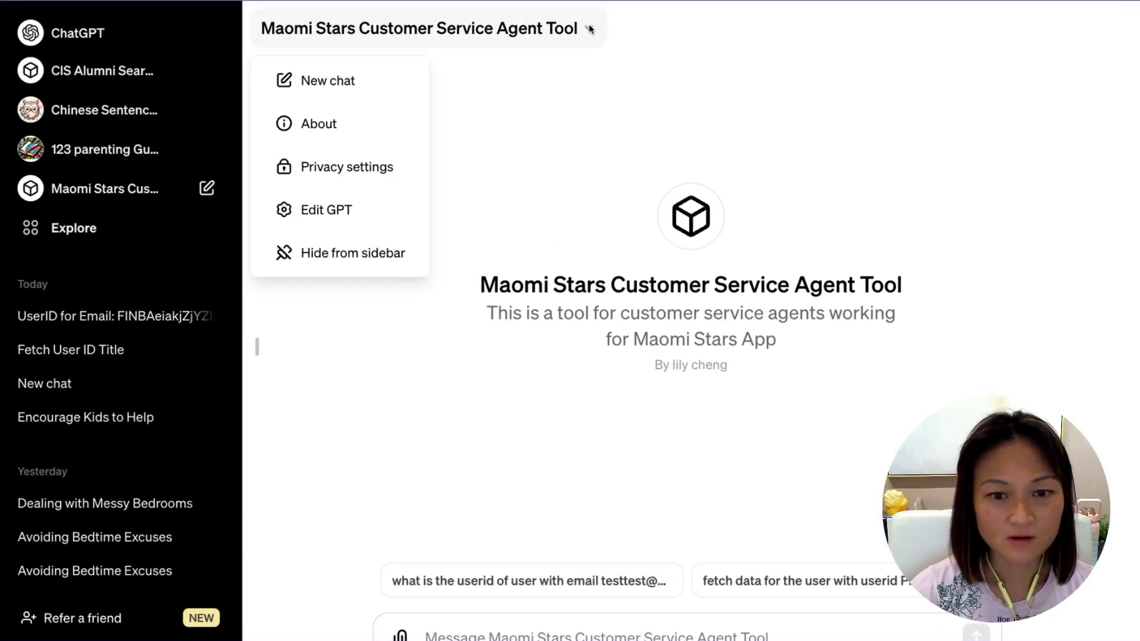
pyautogui.click(652, 48)
# Ask for the nicknames of the player profiles tied to the test user's email.
pyautogui.click(669, 630)
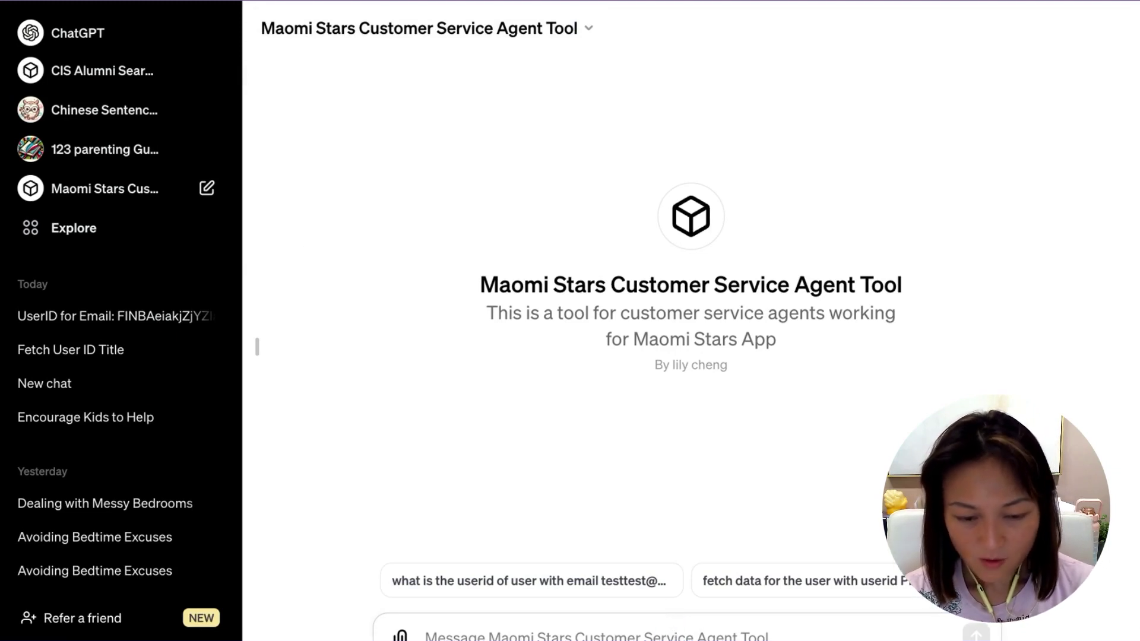
pyautogui.write('WHat are')
pyautogui.press('BackSpace')
pyautogui.press('BackSpace')
pyautogui.press('BackSpace')
pyautogui.press('BackSpace')
pyautogui.press('BackSpace')
pyautogui.press('BackSpace')
pyautogui.press('BackSpace')
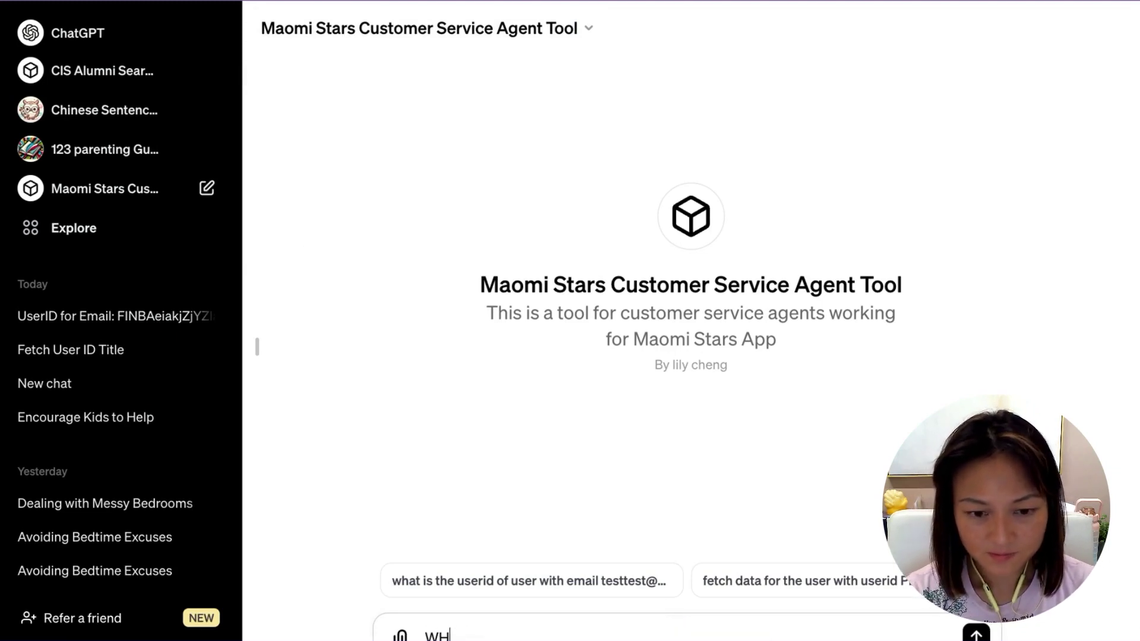
pyautogui.write('hat are the ')
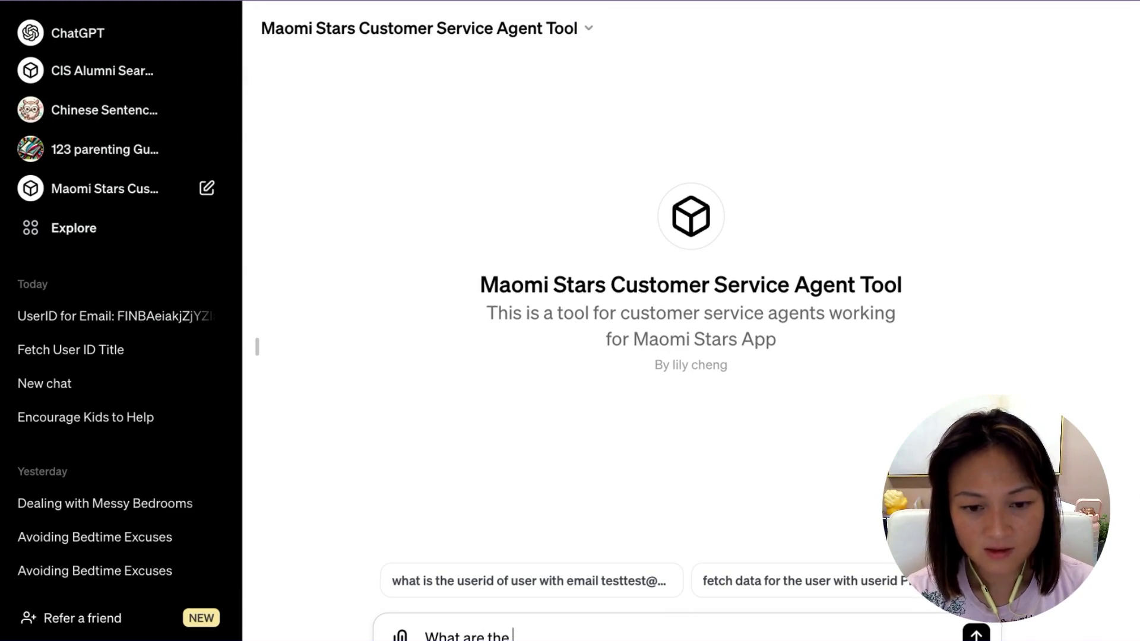
pyautogui.write('nicknames of the ')
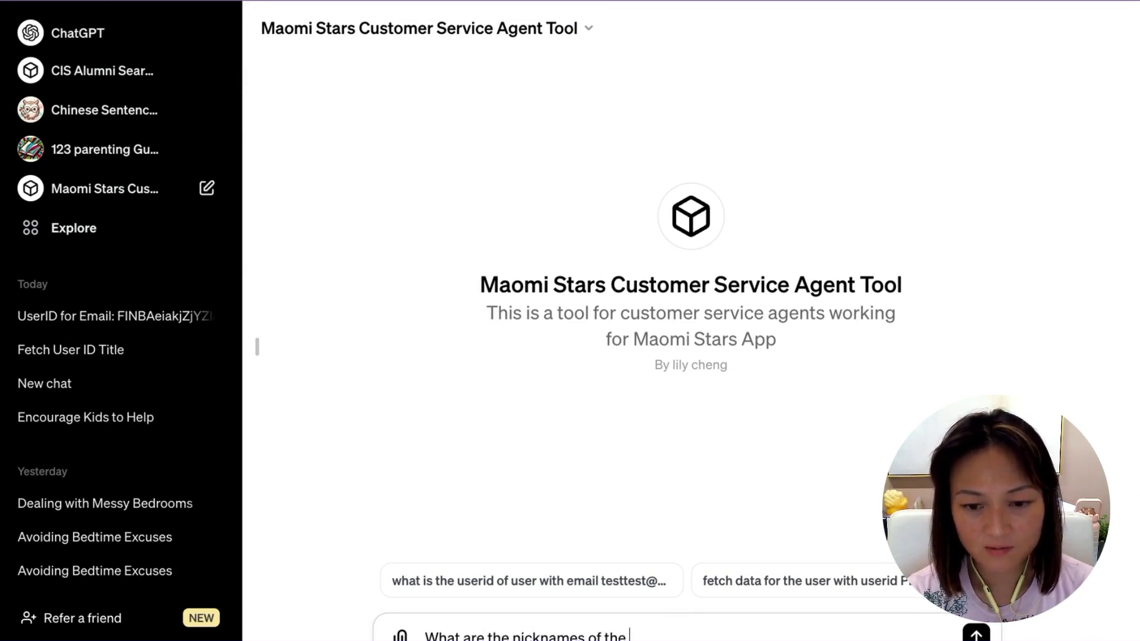
pyautogui.write('player profile')
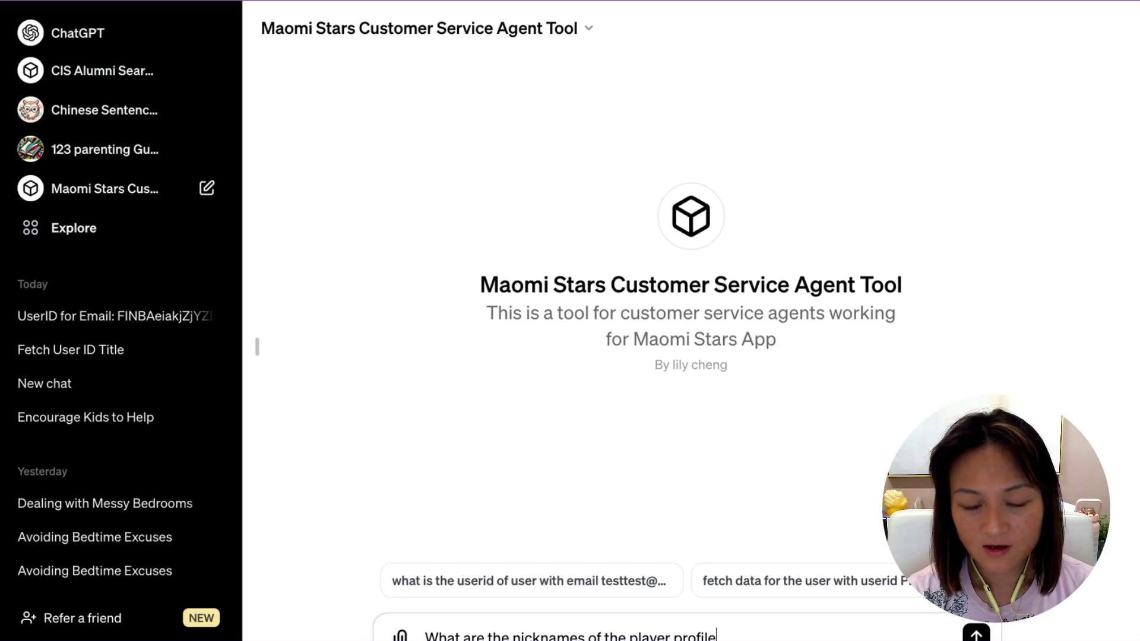
pyautogui.write('s associated with')
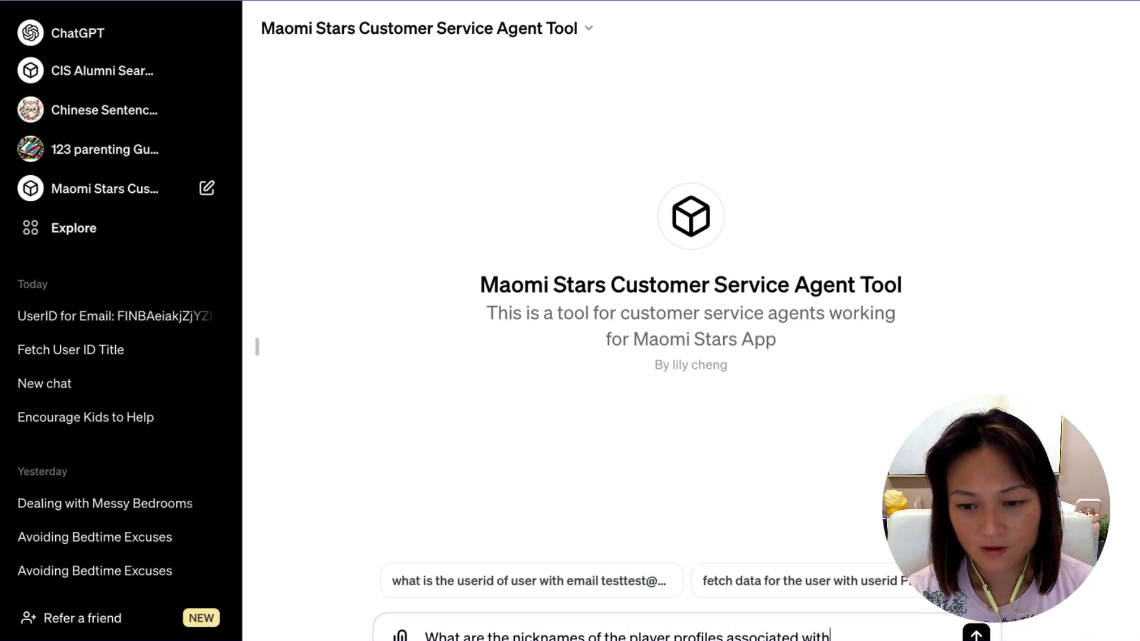
pyautogui.write(' a user that has e')
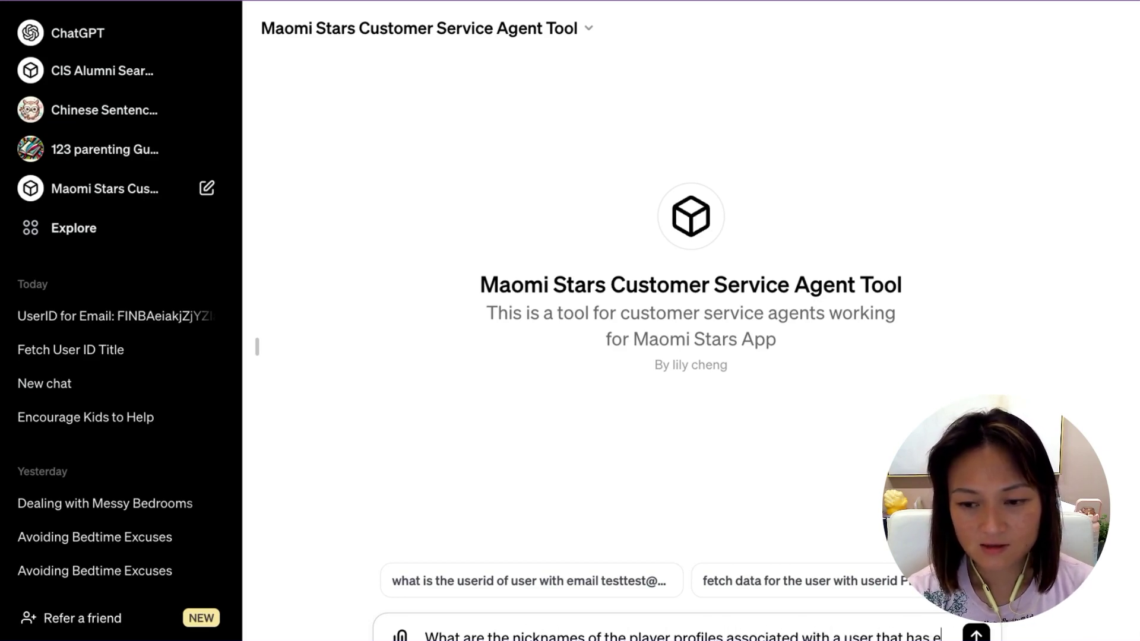
pyautogui.write('mail testtest@gmai')
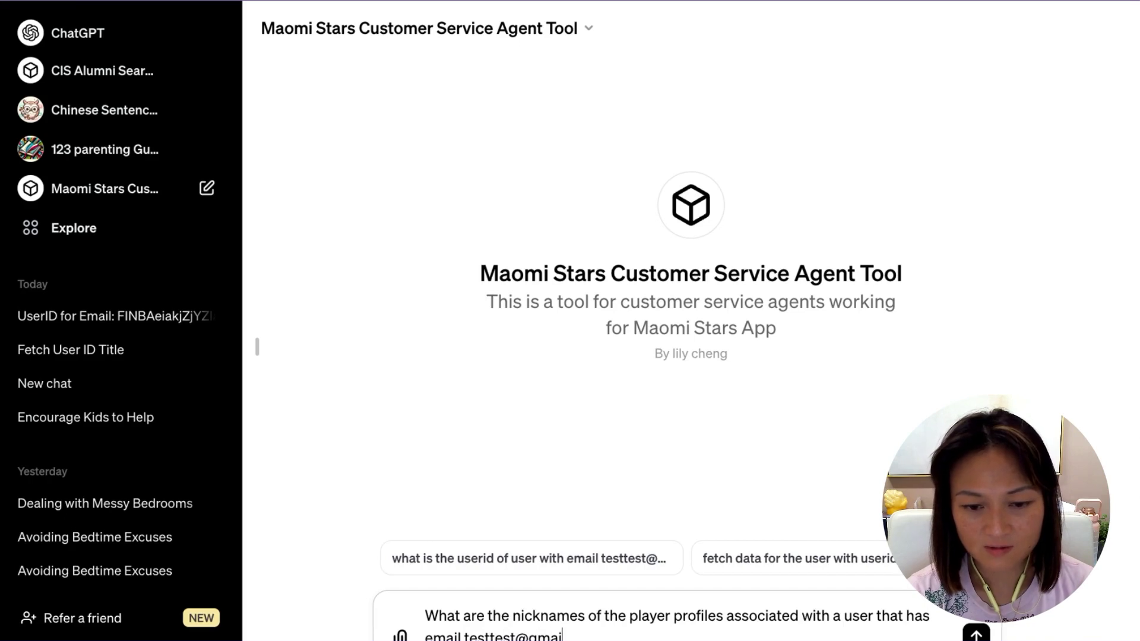
pyautogui.write('l.test?')
pyautogui.press('Return')
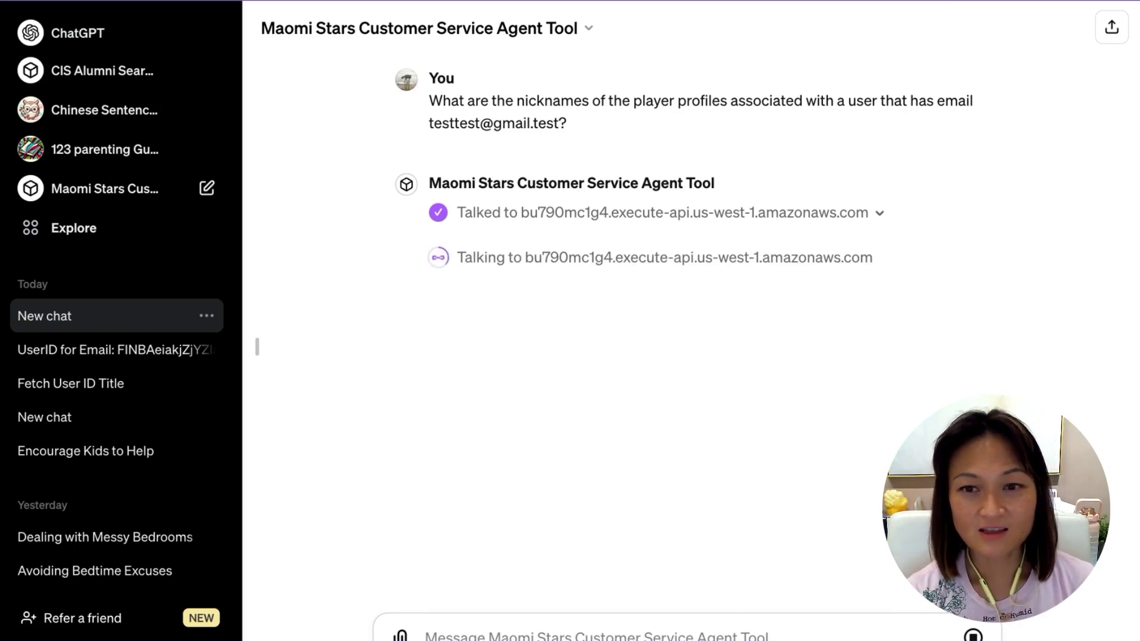
# Inspect the request data sent in each of the two API calls, including the userid.
pyautogui.click(878, 215)
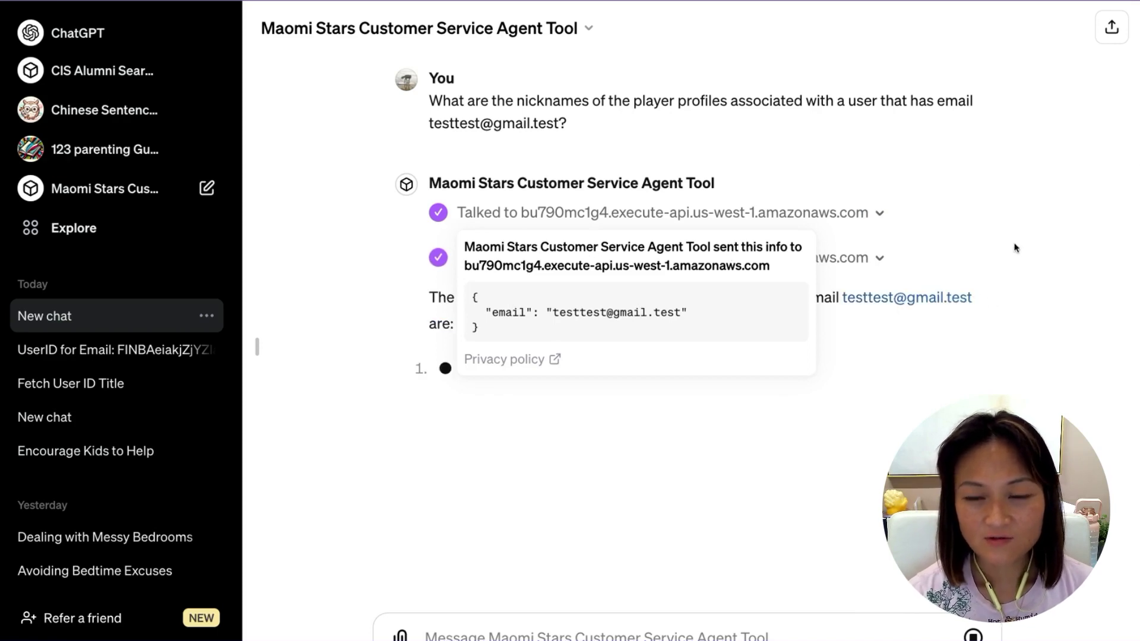
pyautogui.click(1013, 245)
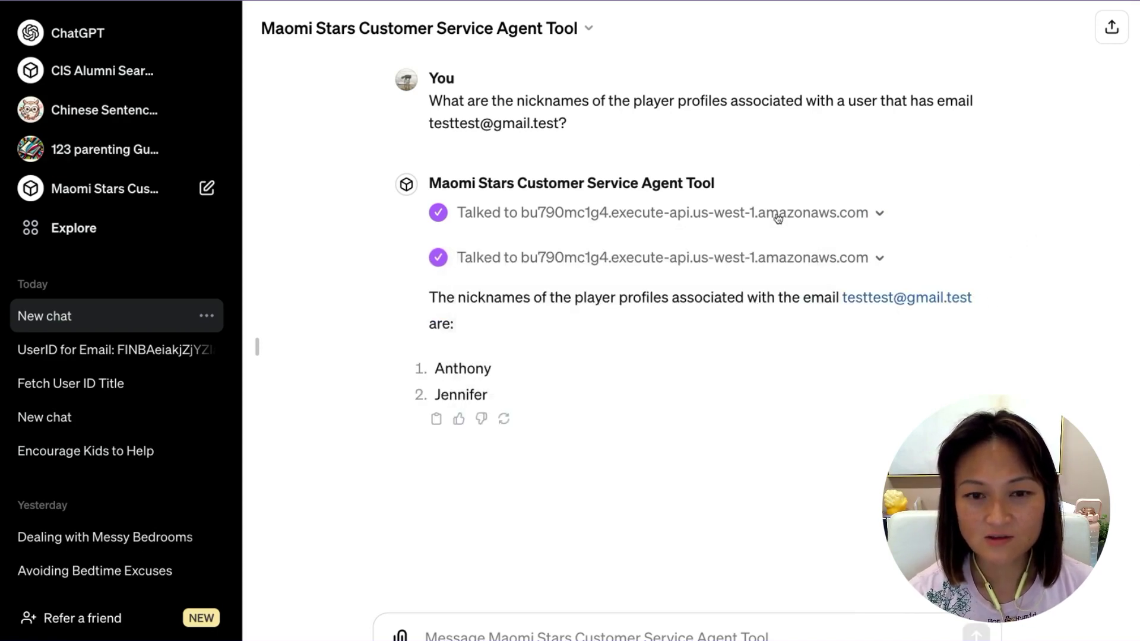
pyautogui.click(879, 258)
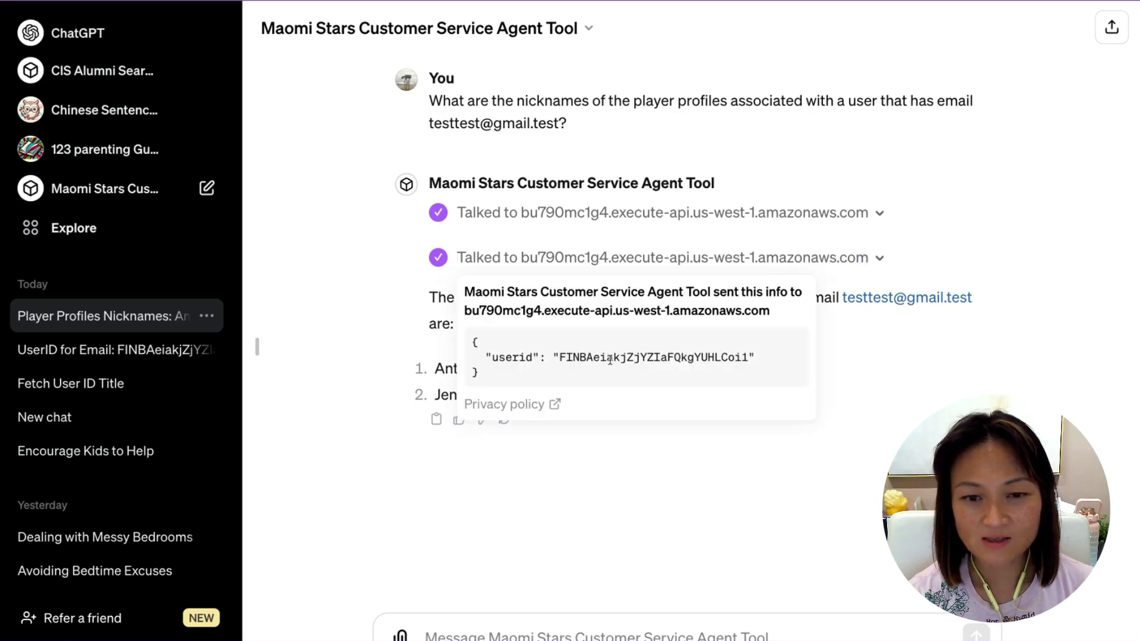
pyautogui.click(985, 255)
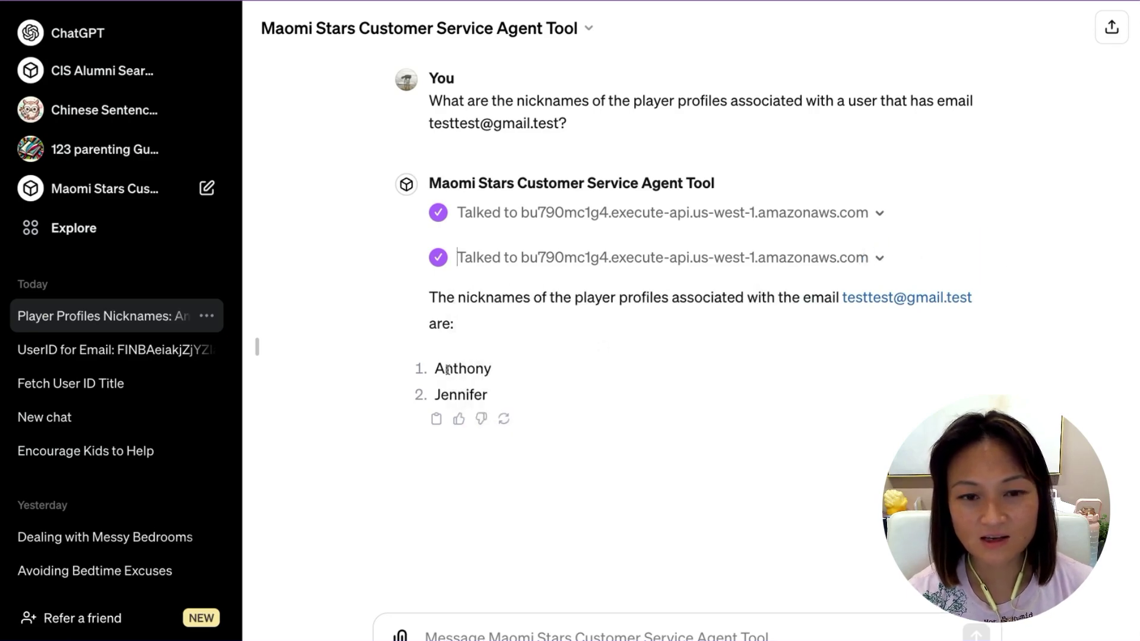